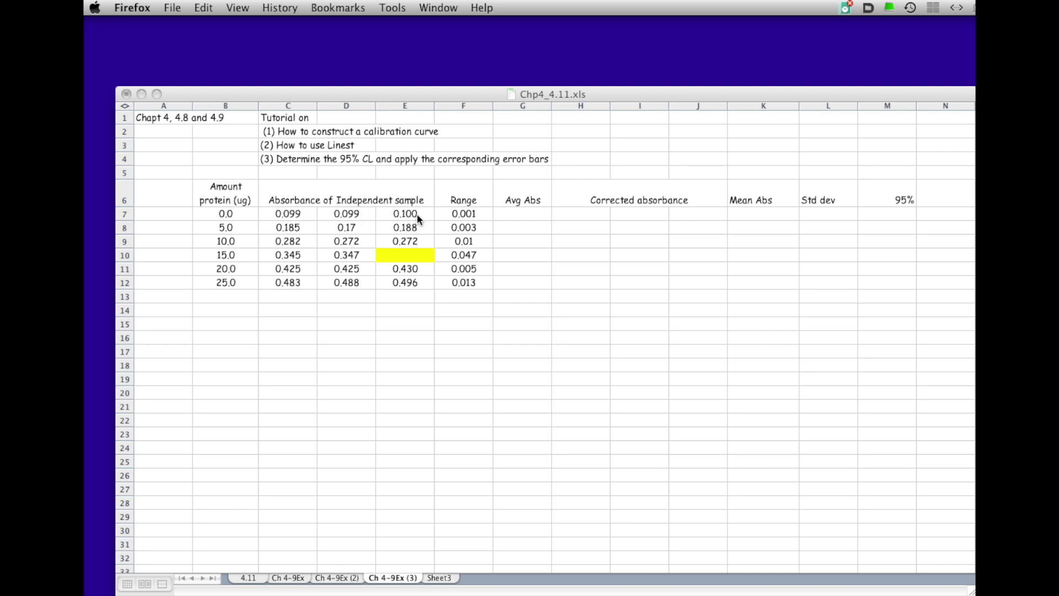
Step: Calculate the average blank absorbance in G7 with the formula =average(C7:E7)
{"action": "left_click", "coordinate": [528, 213]}
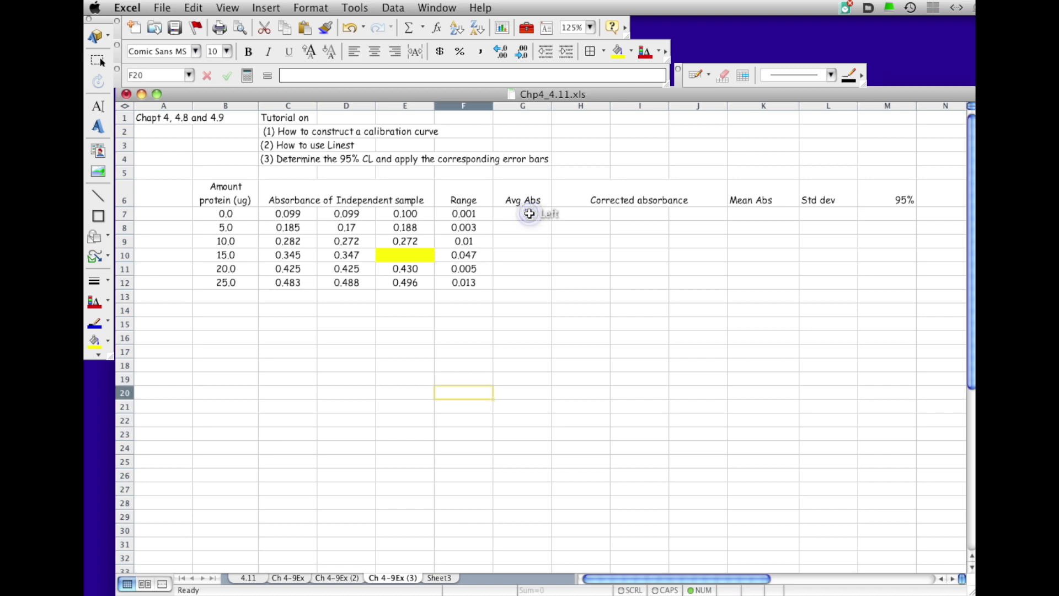
{"action": "left_click", "coordinate": [530, 214]}
{"action": "type", "text": "=a"}
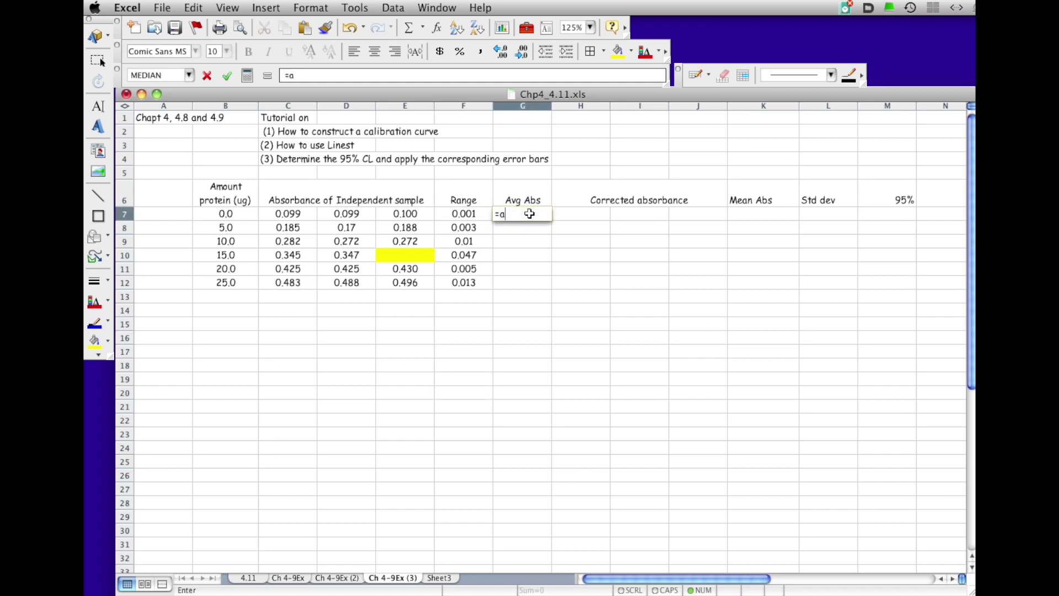
{"action": "type", "text": "verage("}
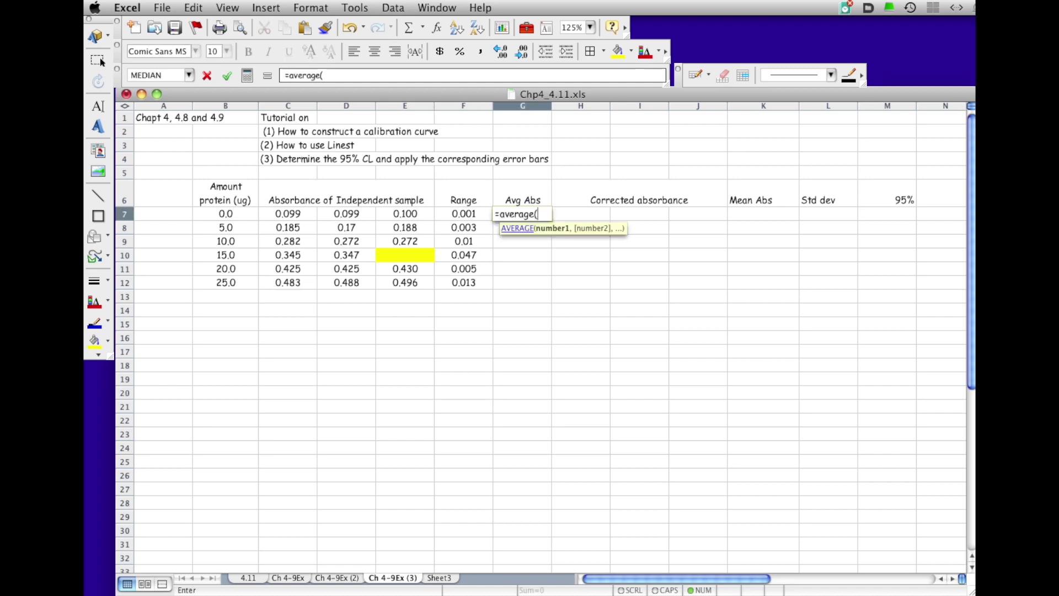
{"action": "left_click_drag", "start_coordinate": [281, 213], "coordinate": [416, 212]}
{"action": "type", "text": ")"}
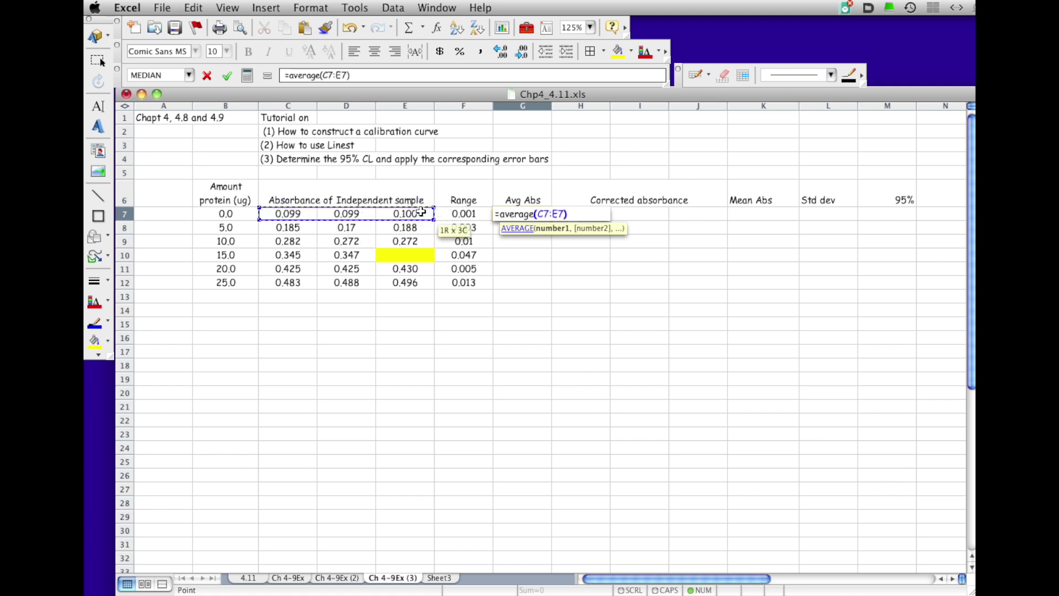
{"action": "key", "text": "Return"}
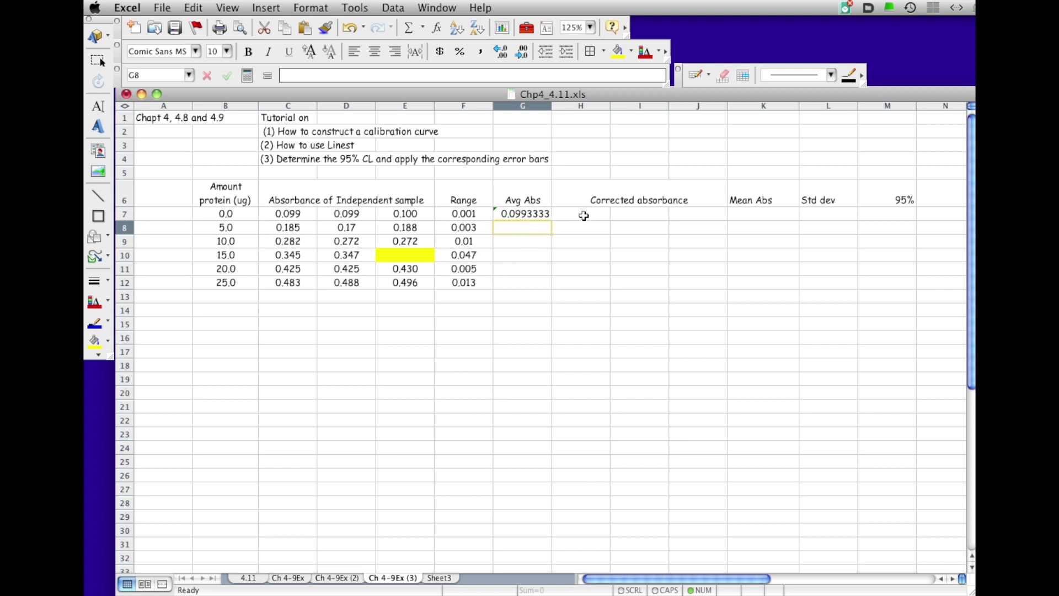
Step: Enter the corrected absorbance formula =C7-$G$7 in H7, with an absolute reference to the average blank
{"action": "left_click", "coordinate": [583, 213]}
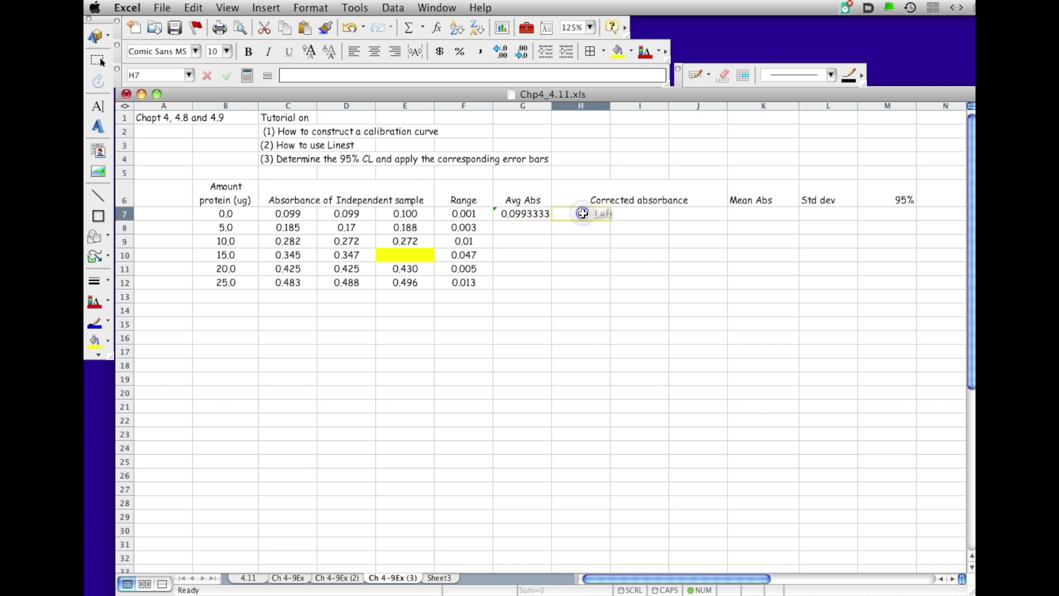
{"action": "type", "text": "="}
{"action": "left_click", "coordinate": [305, 215]}
{"action": "type", "text": "-"}
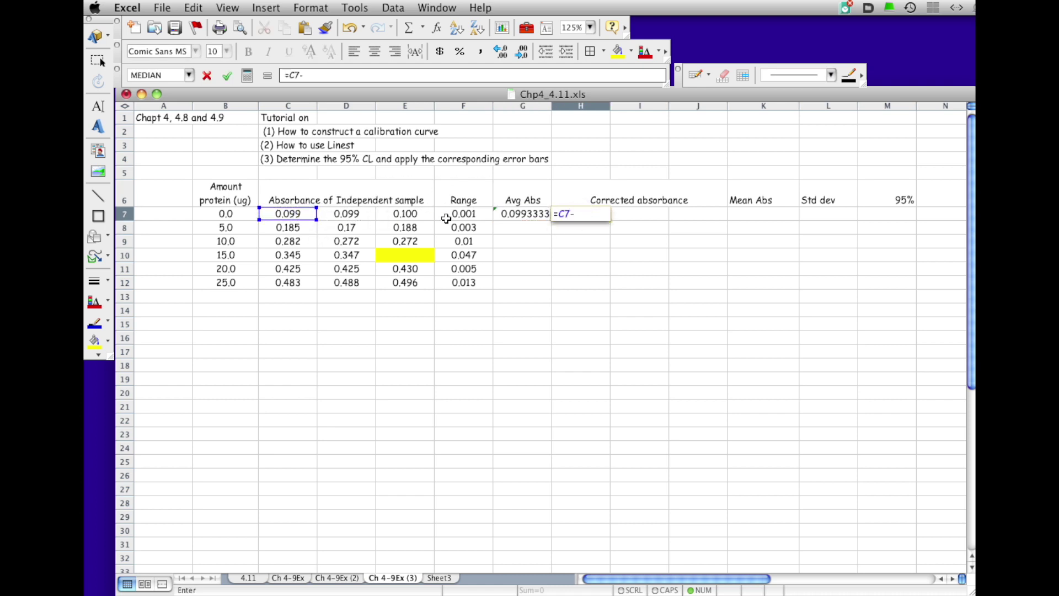
{"action": "left_click", "coordinate": [524, 214]}
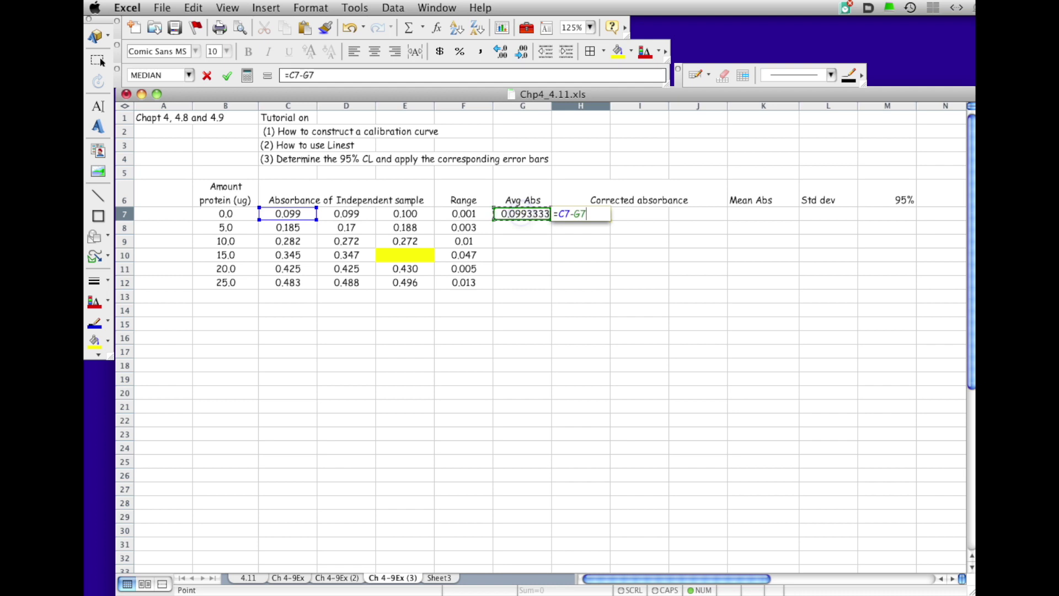
{"action": "left_click", "coordinate": [574, 214]}
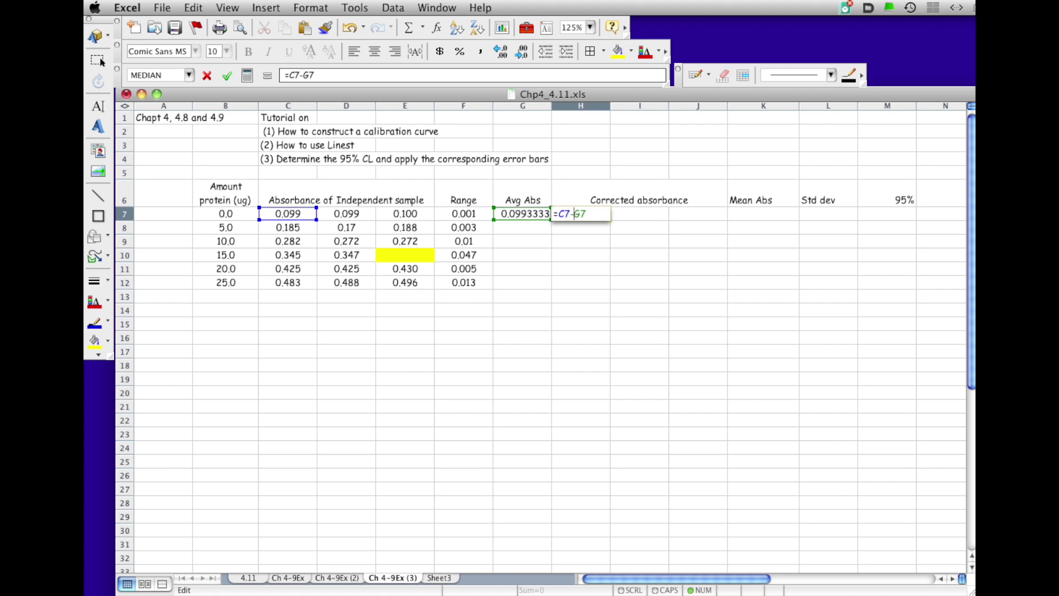
{"action": "type", "text": "$G$"}
{"action": "key", "text": "Return"}
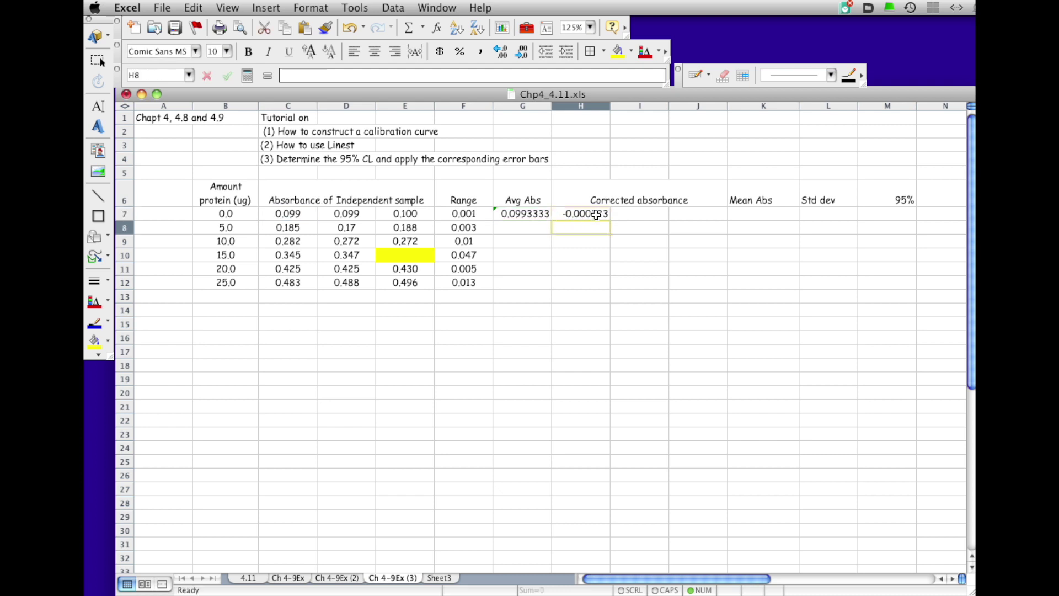
Step: Fill the corrected absorbance formula from H7 down through H12 and check the references in the copied cells
{"action": "left_click", "coordinate": [600, 214]}
{"action": "left_click_drag", "start_coordinate": [609, 221], "coordinate": [610, 288]}
{"action": "left_click", "coordinate": [603, 213]}
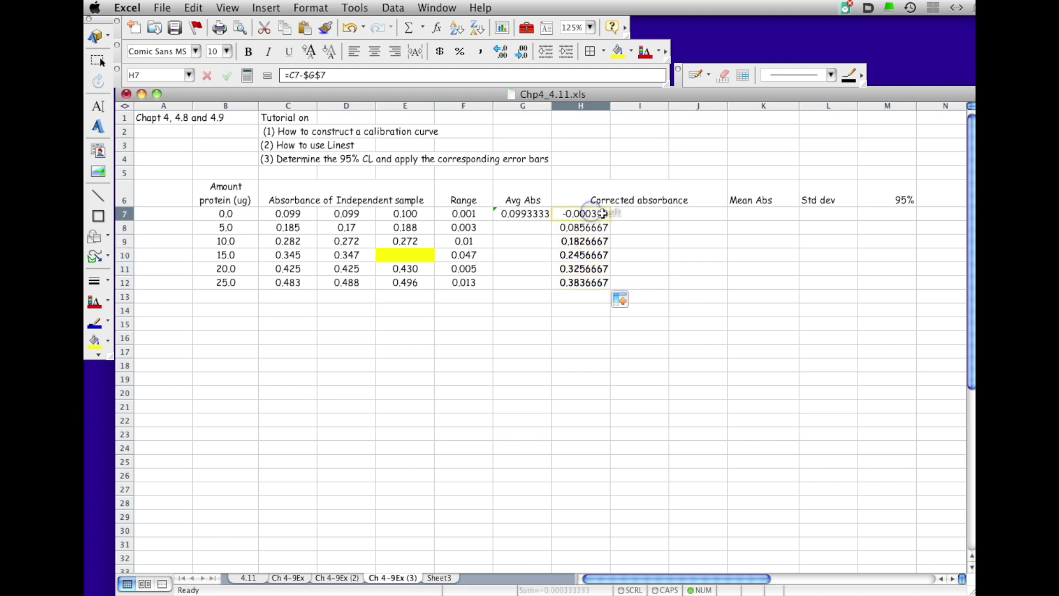
{"action": "left_click", "coordinate": [594, 228]}
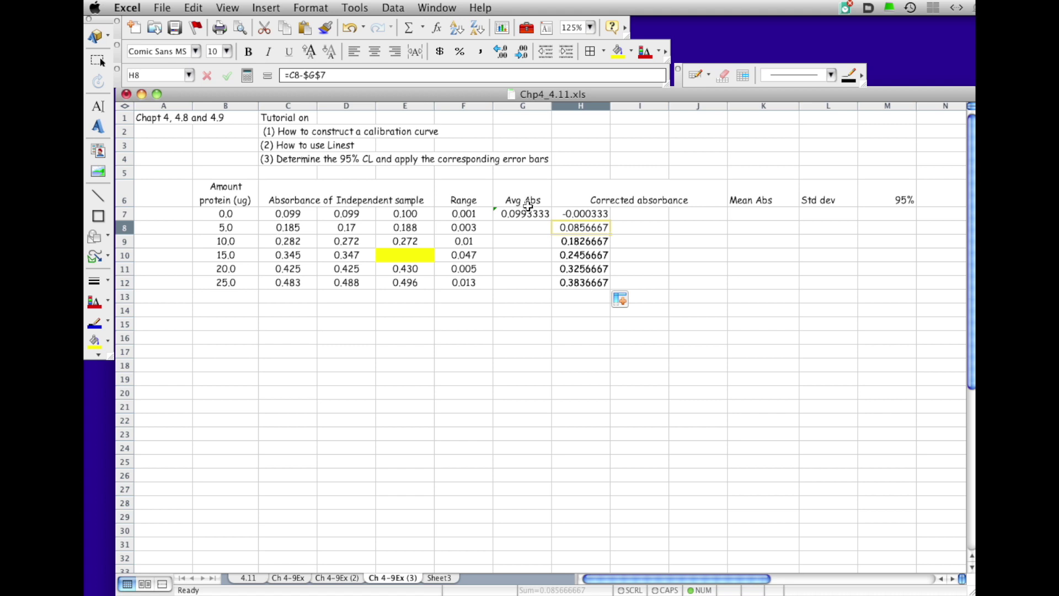
{"action": "left_click", "coordinate": [585, 238]}
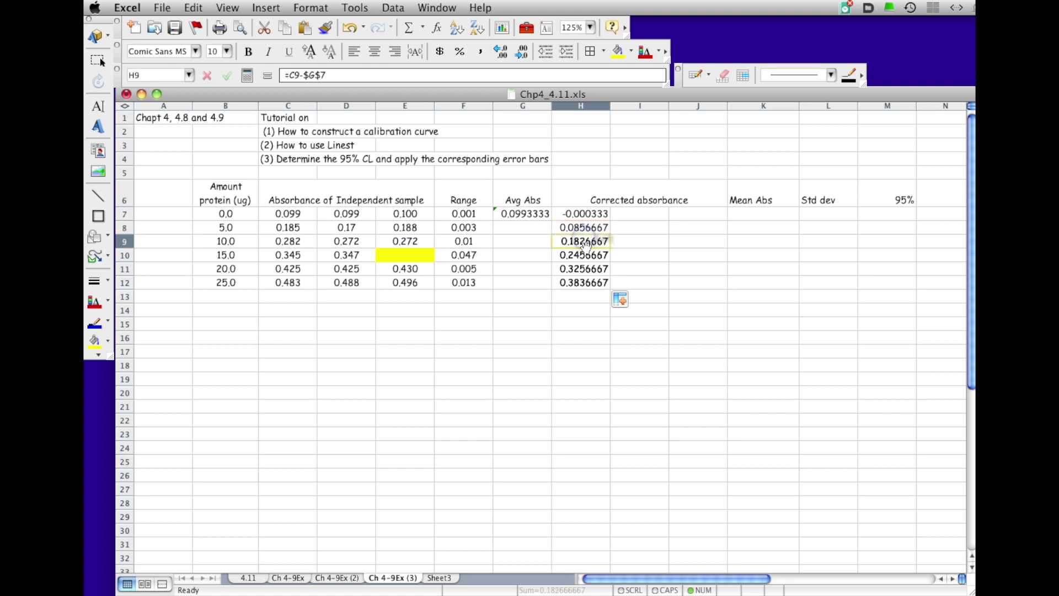
{"action": "left_click", "coordinate": [586, 213]}
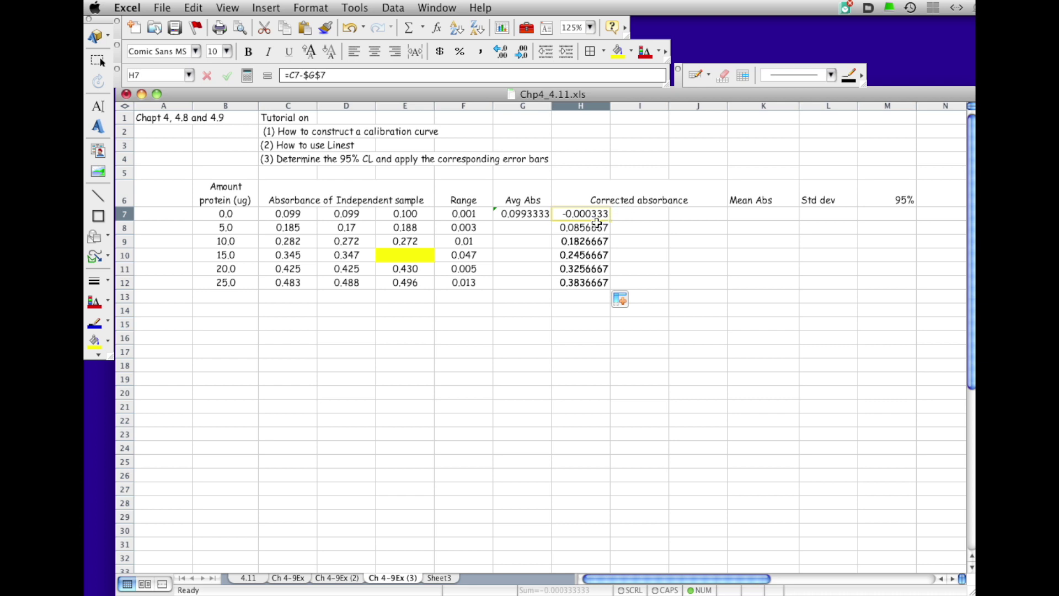
Step: Enter the missing absorbance 0.392 in the yellow cell E10 of the 15.0 µg row
{"action": "left_click", "coordinate": [409, 257]}
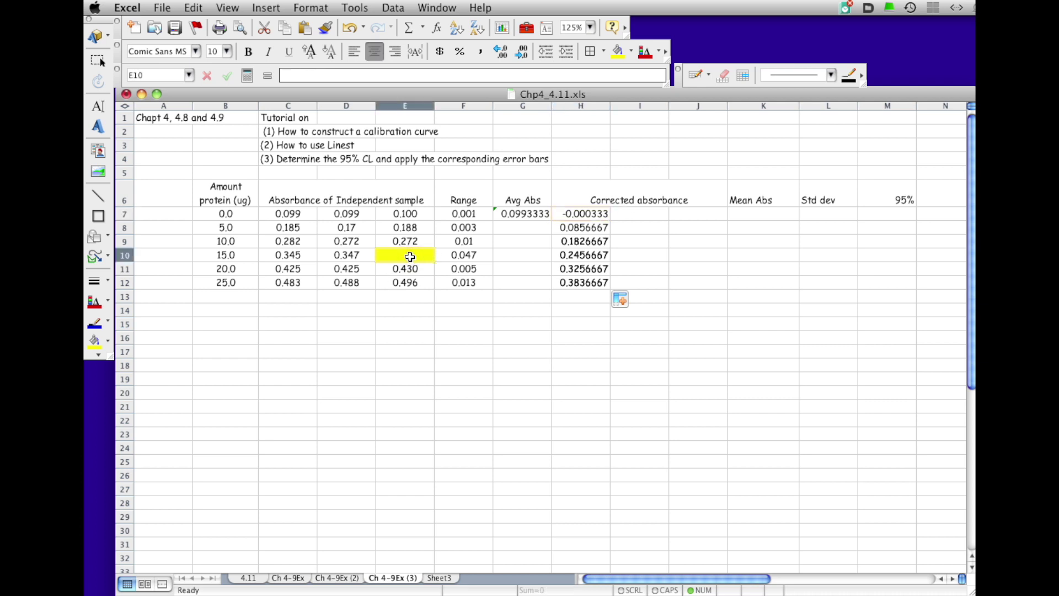
{"action": "type", "text": ".392"}
{"action": "key", "text": "Return"}
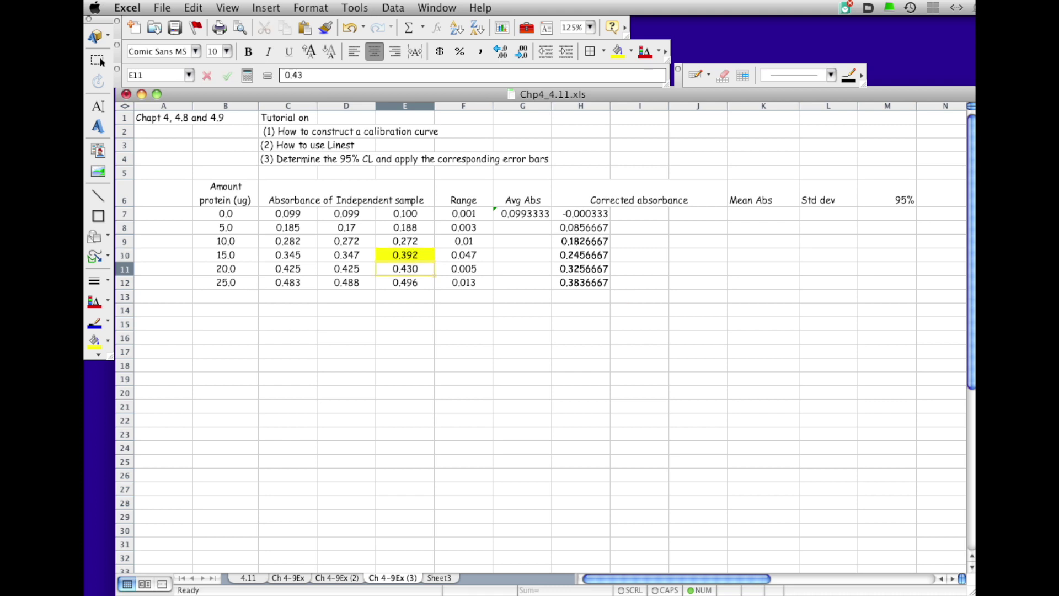
Step: Copy the corrected absorbance formula from H7 across to columns I and J and down through row 12
{"action": "left_click", "coordinate": [590, 213]}
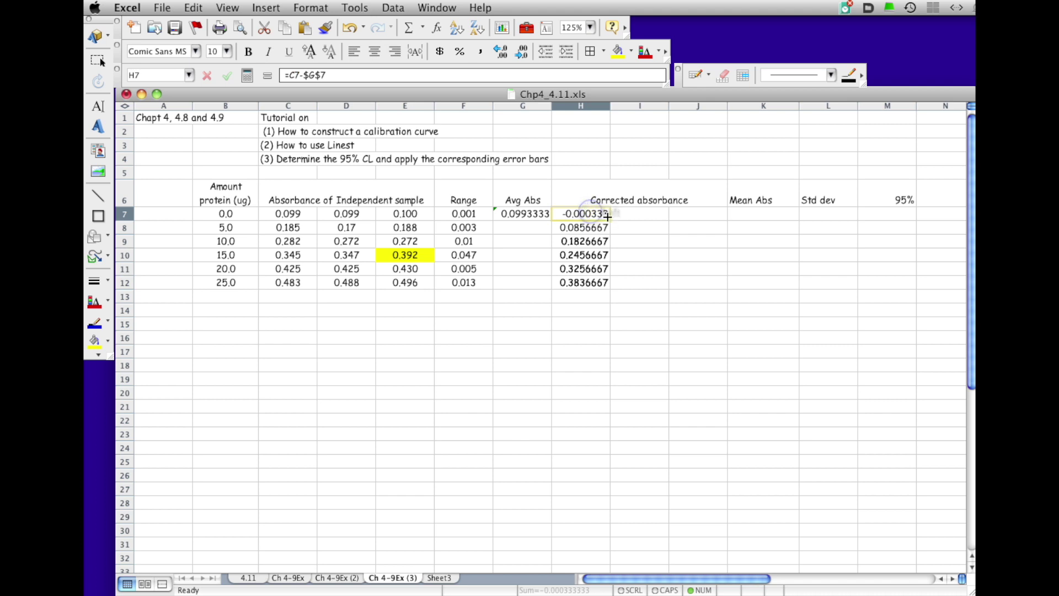
{"action": "left_click_drag", "start_coordinate": [609, 220], "coordinate": [671, 287]}
{"action": "left_click", "coordinate": [645, 216]}
{"action": "left_click", "coordinate": [700, 214]}
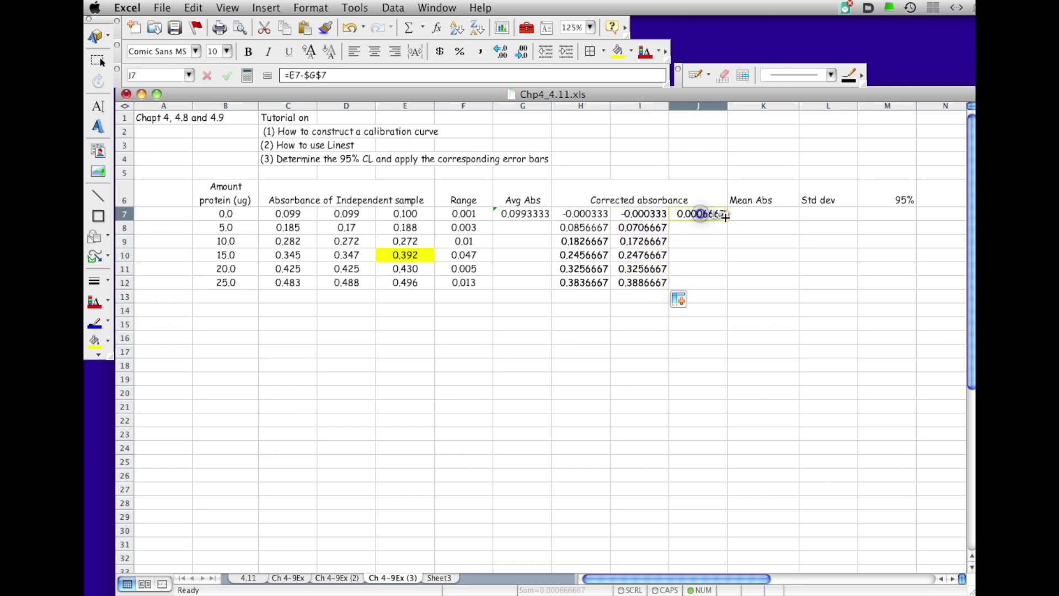
{"action": "left_click_drag", "start_coordinate": [727, 220], "coordinate": [727, 288]}
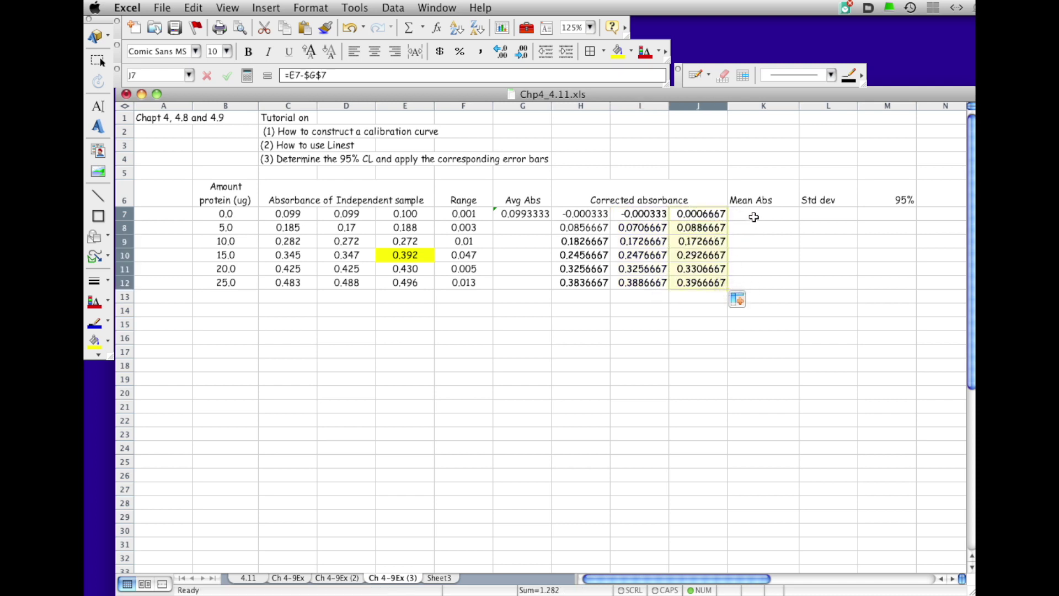
Step: Calculate the mean corrected absorbance in K7 with the formula =average(H7:J7)
{"action": "left_click", "coordinate": [756, 214]}
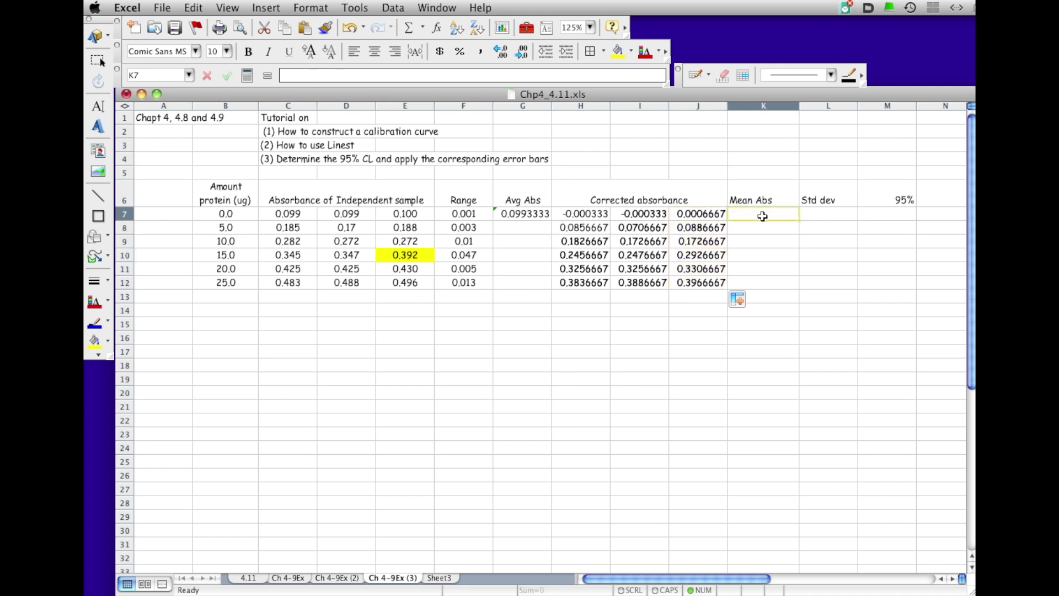
{"action": "type", "text": "=average("}
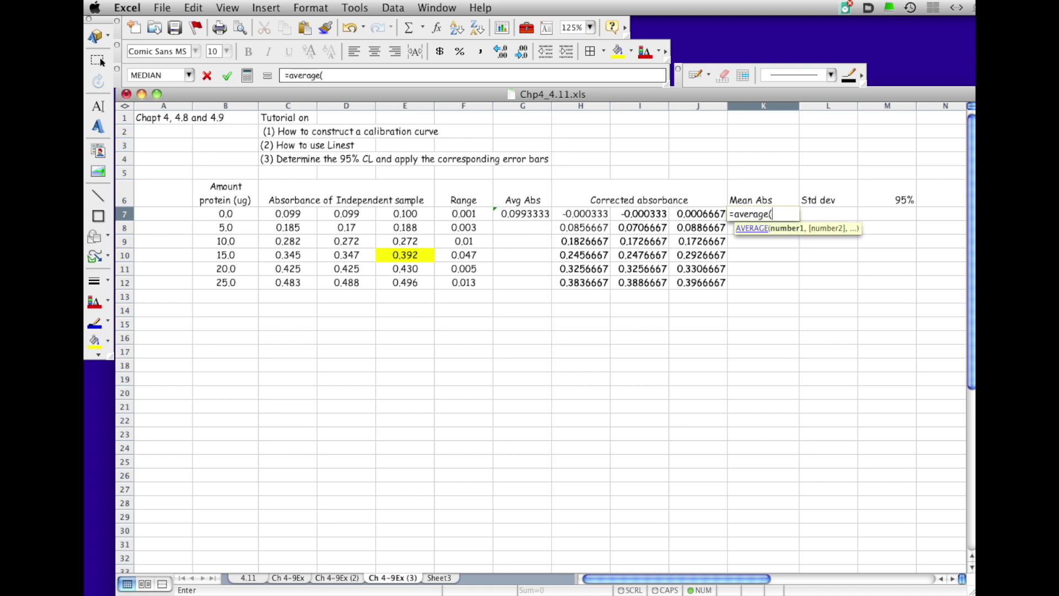
{"action": "left_click_drag", "start_coordinate": [576, 213], "coordinate": [710, 212]}
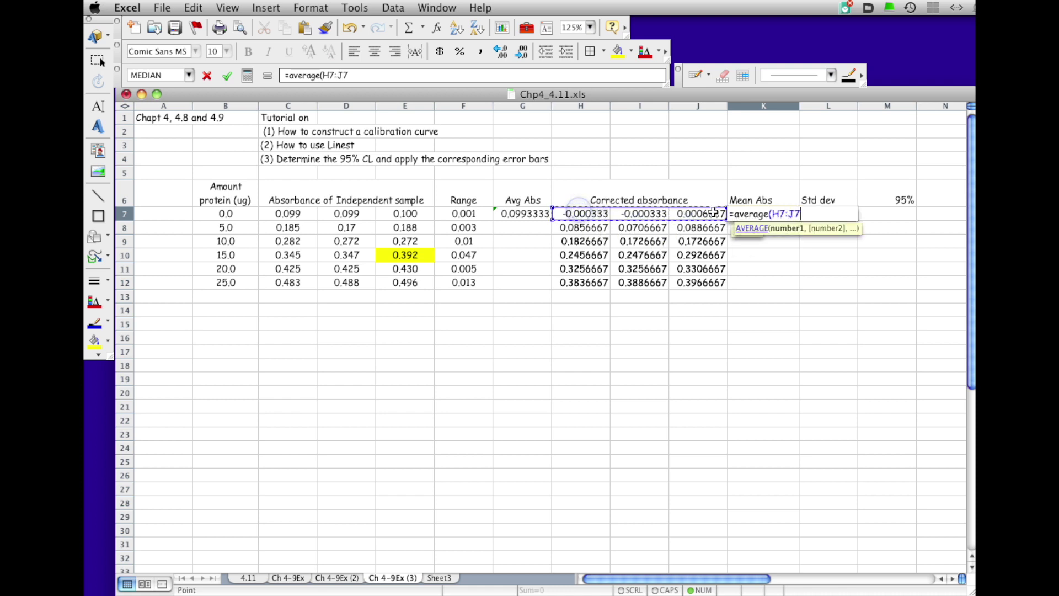
{"action": "type", "text": ")"}
{"action": "key", "text": "Return"}
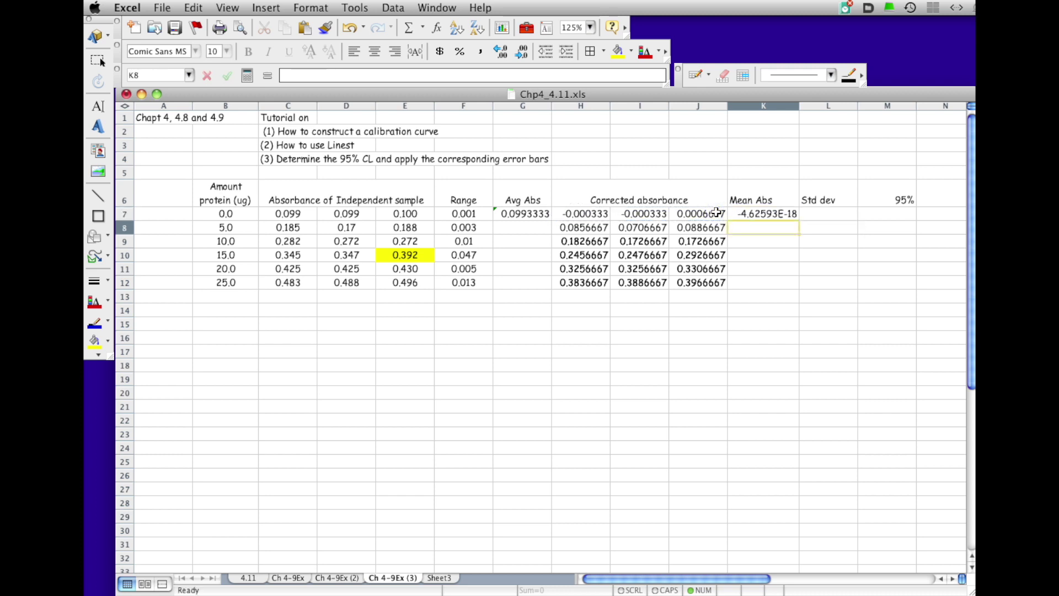
Step: Fill the Mean Abs formula from K7 down through K12 and save the workbook
{"action": "left_click", "coordinate": [779, 214]}
{"action": "left_click_drag", "start_coordinate": [798, 219], "coordinate": [798, 290]}
{"action": "key", "text": "Return"}
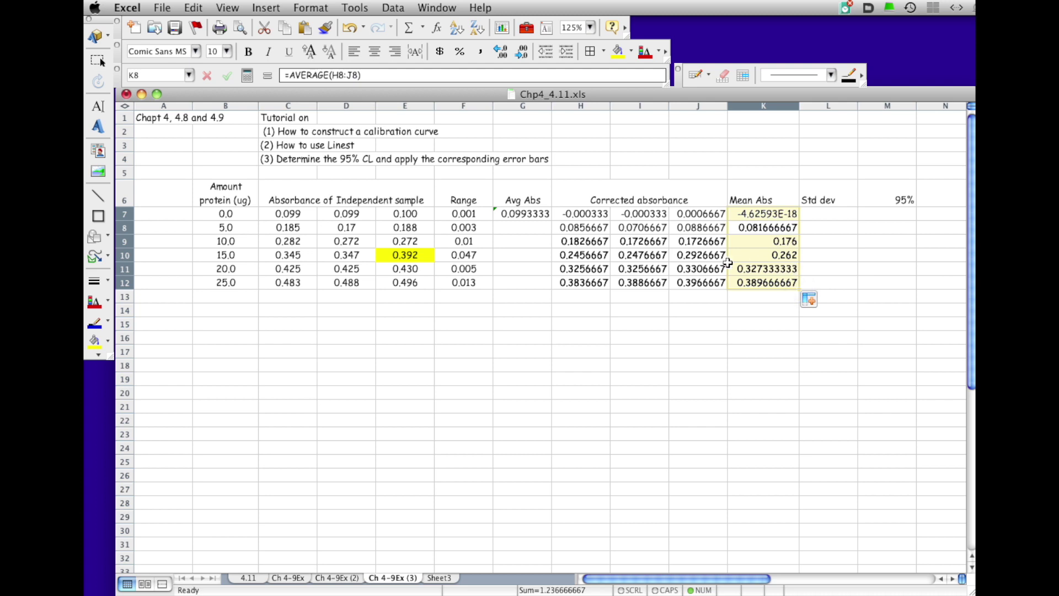
{"action": "key", "text": "super+s"}
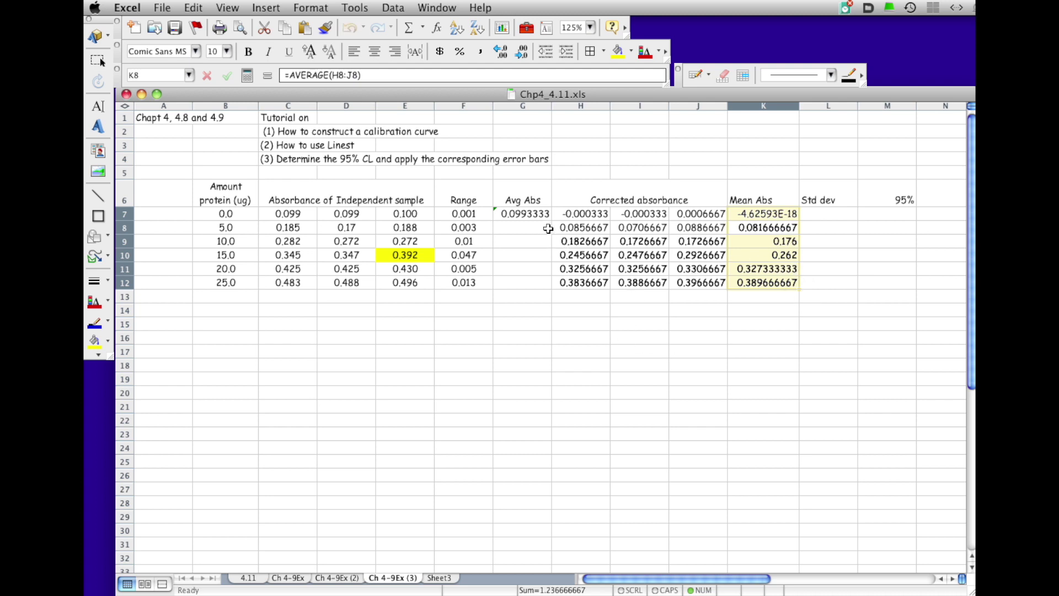
Step: Format the corrected absorbance values in H7:J12 to show four decimal places
{"action": "left_click_drag", "start_coordinate": [574, 214], "coordinate": [703, 279]}
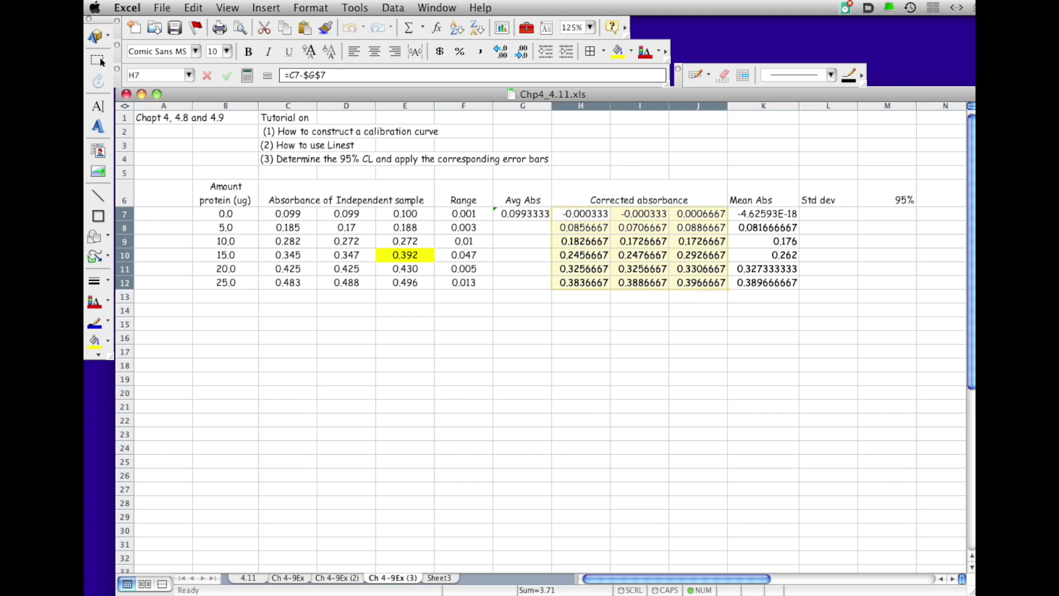
{"action": "left_click", "coordinate": [501, 51]}
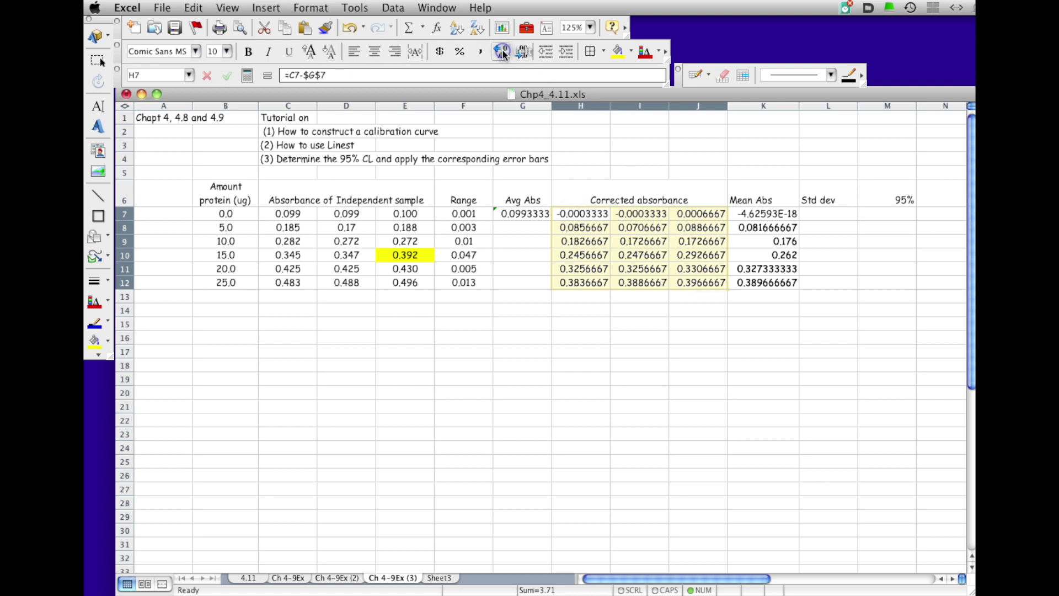
{"action": "left_click", "coordinate": [522, 54]}
{"action": "left_click", "coordinate": [523, 54]}
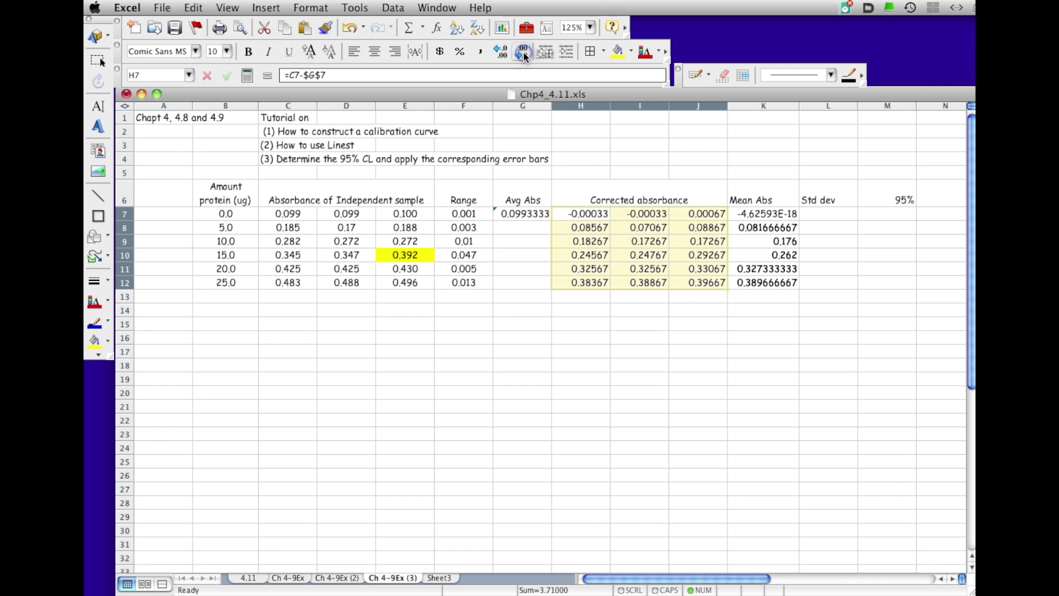
{"action": "left_click", "coordinate": [523, 53]}
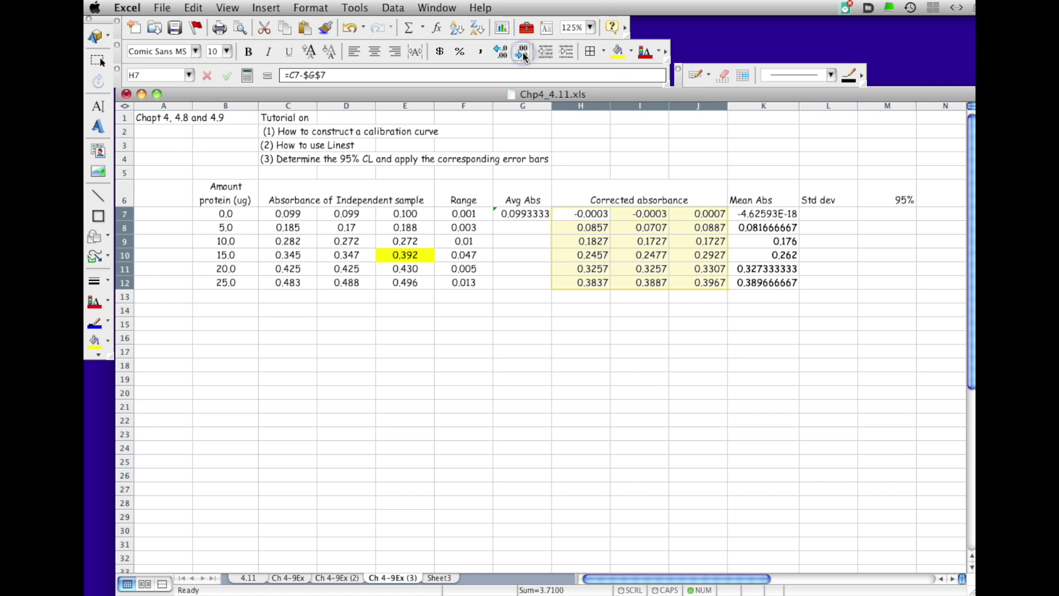
Step: Reduce the Mean Abs values in K7:K12 to four displayed decimal places
{"action": "left_click_drag", "start_coordinate": [766, 214], "coordinate": [765, 282]}
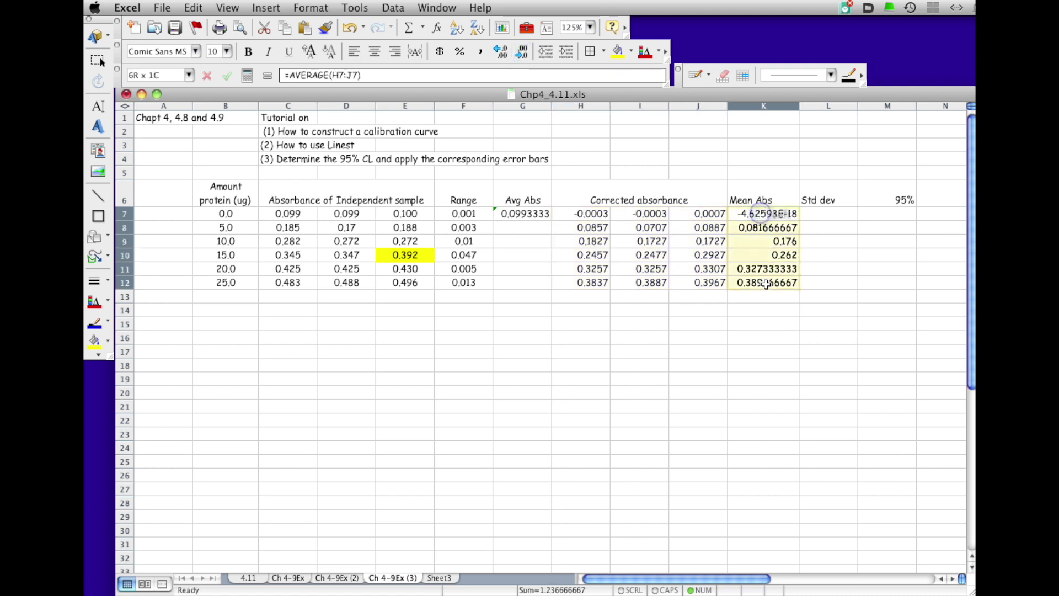
{"action": "left_click", "coordinate": [521, 52]}
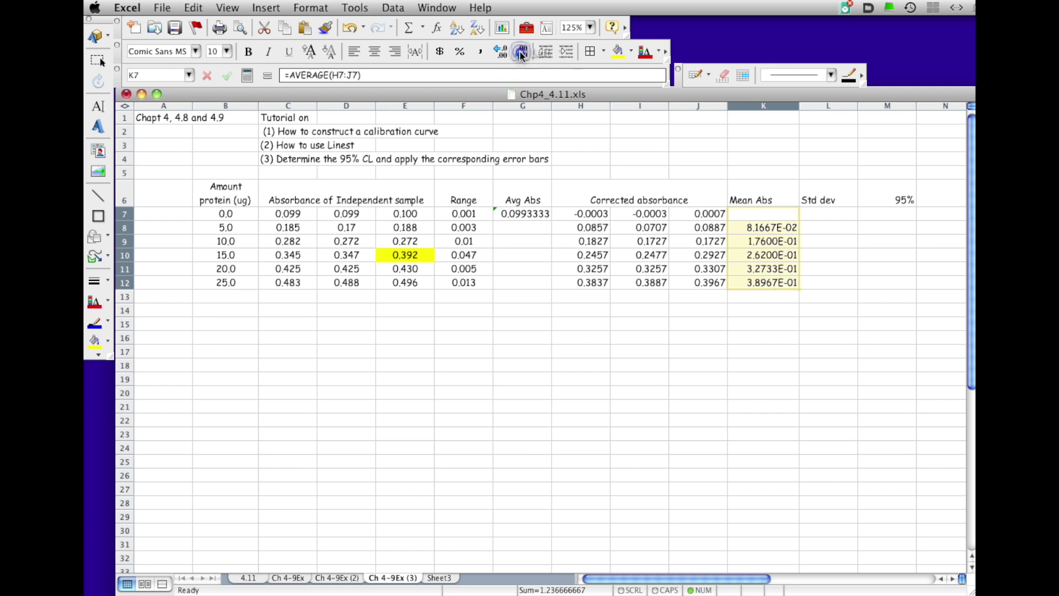
{"action": "key", "text": "Return"}
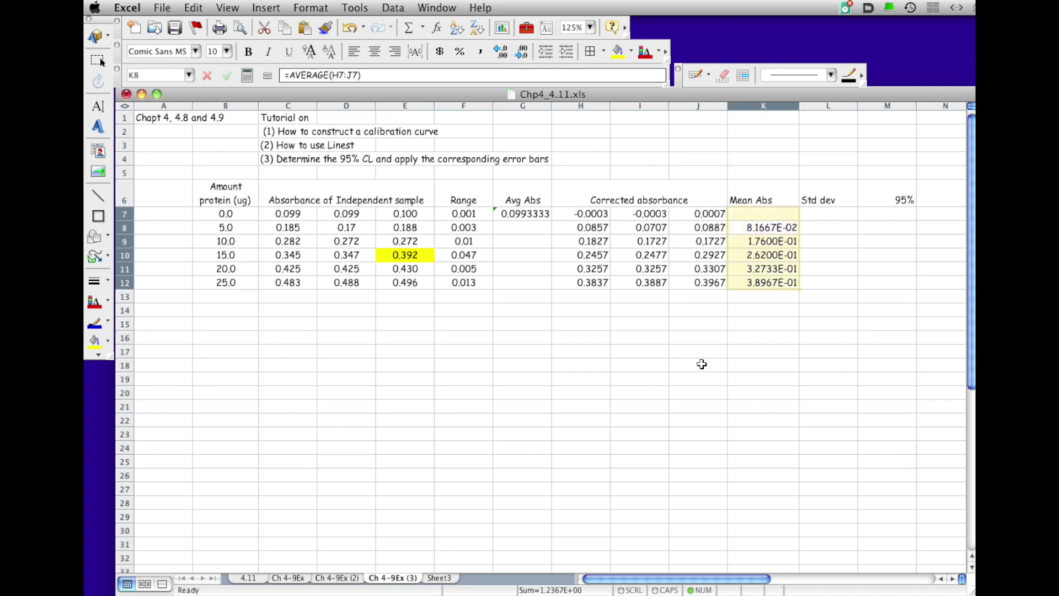
{"action": "left_click", "coordinate": [648, 325]}
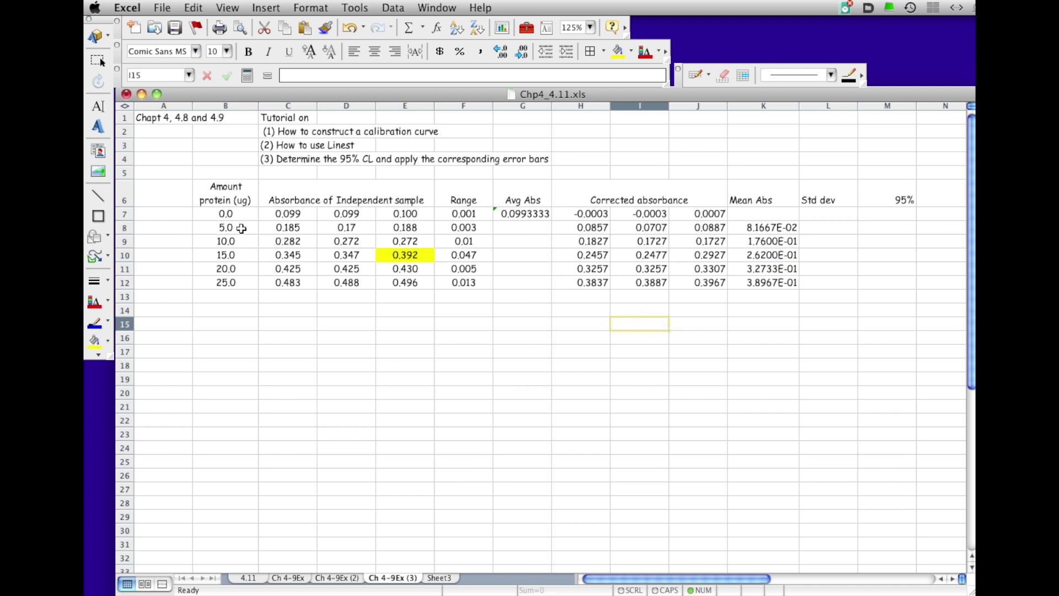
Step: Create an XY (Scatter) chart with markers only from protein amounts B7:B12 and Mean Abs values K7:K12
{"action": "left_click_drag", "start_coordinate": [231, 214], "coordinate": [228, 282]}
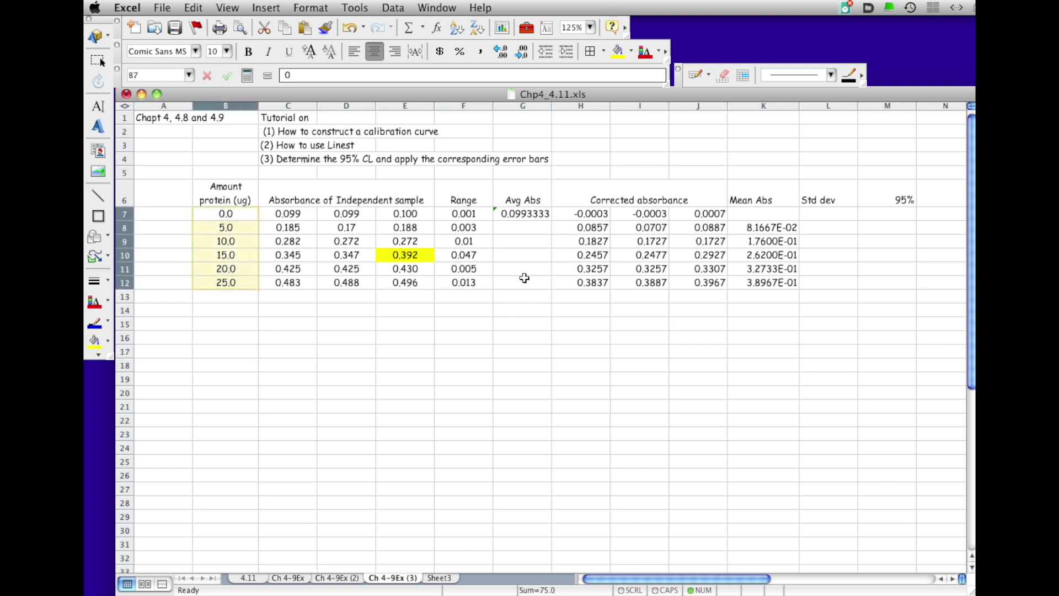
{"action": "left_click_drag", "start_coordinate": [769, 214], "coordinate": [769, 284]}
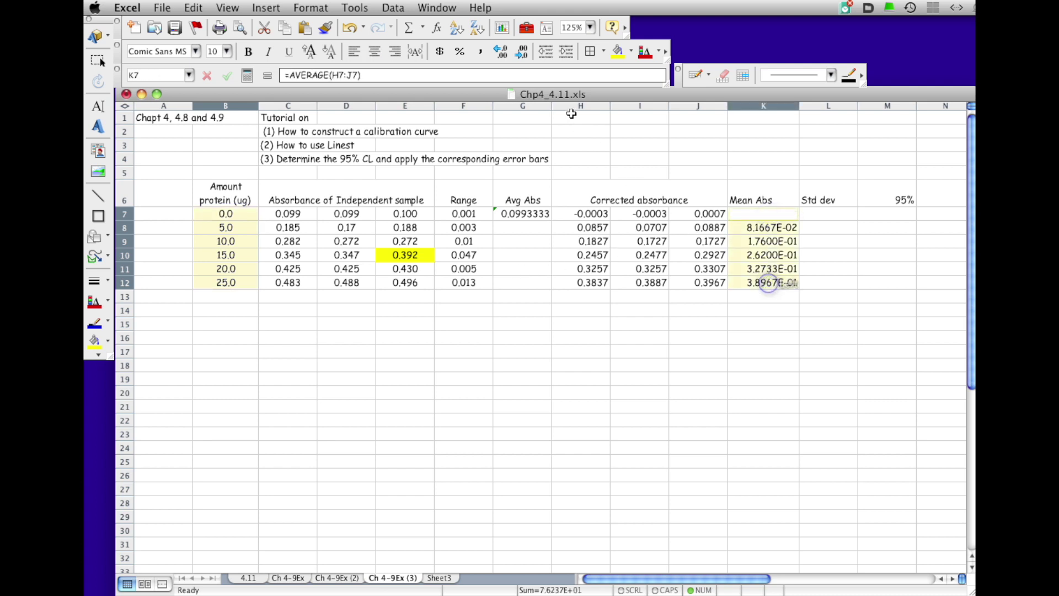
{"action": "left_click", "coordinate": [501, 28]}
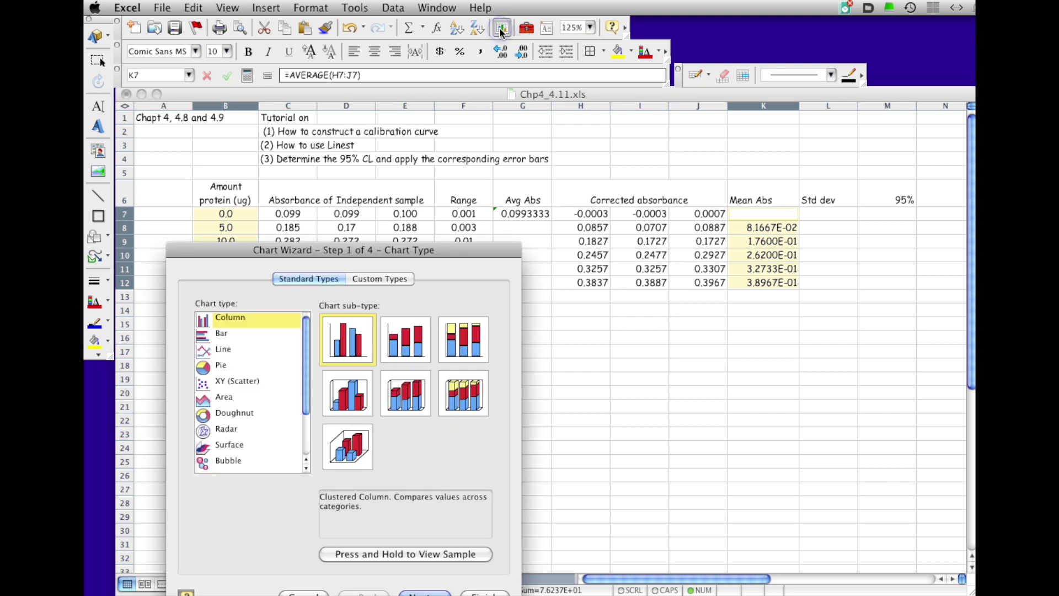
{"action": "left_click", "coordinate": [208, 386]}
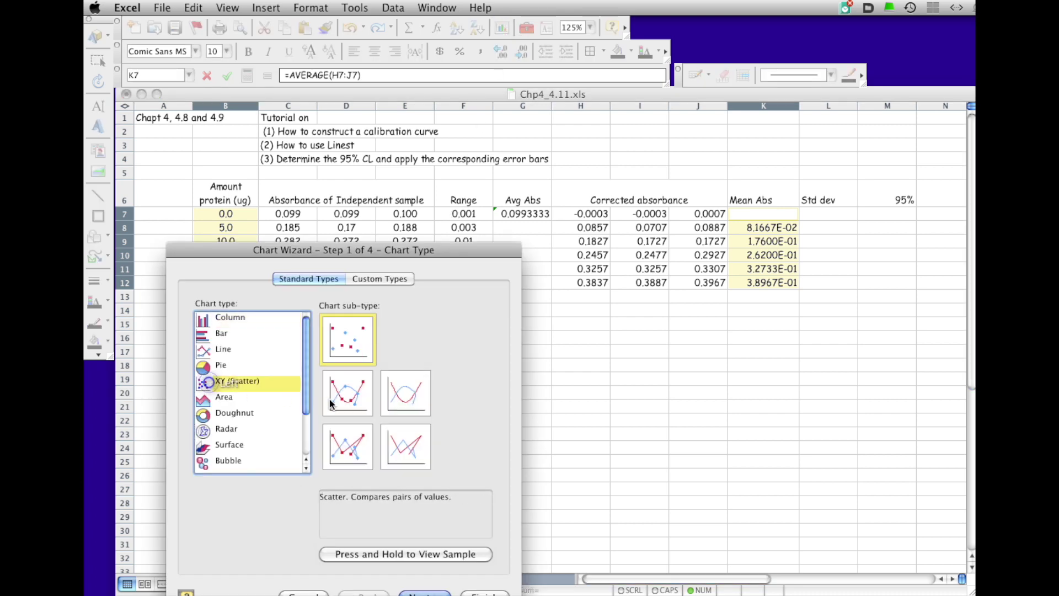
{"action": "left_click", "coordinate": [357, 331]}
{"action": "left_click", "coordinate": [379, 557]}
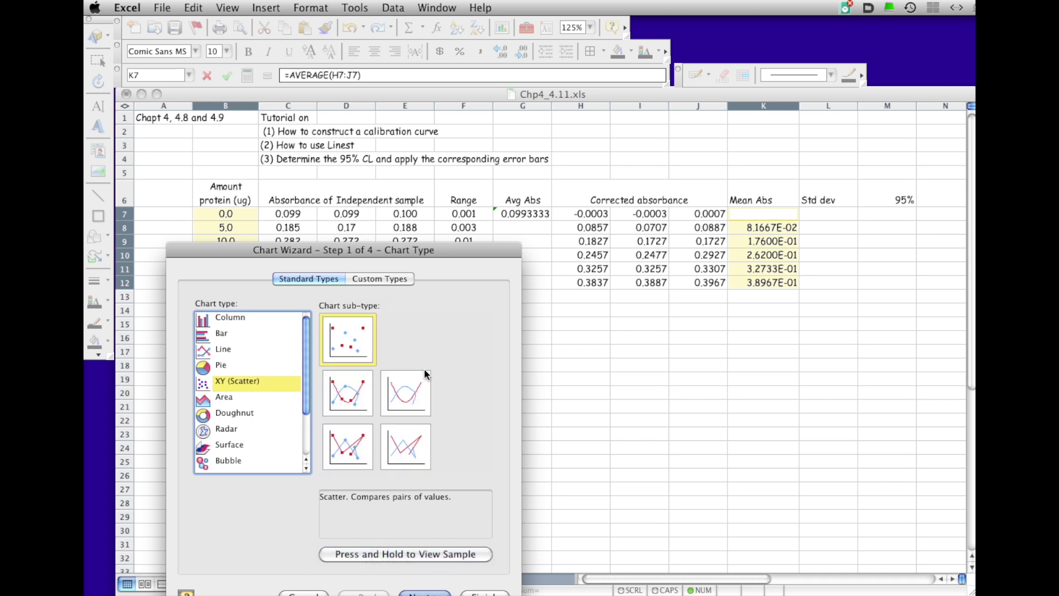
{"action": "left_click", "coordinate": [485, 593]}
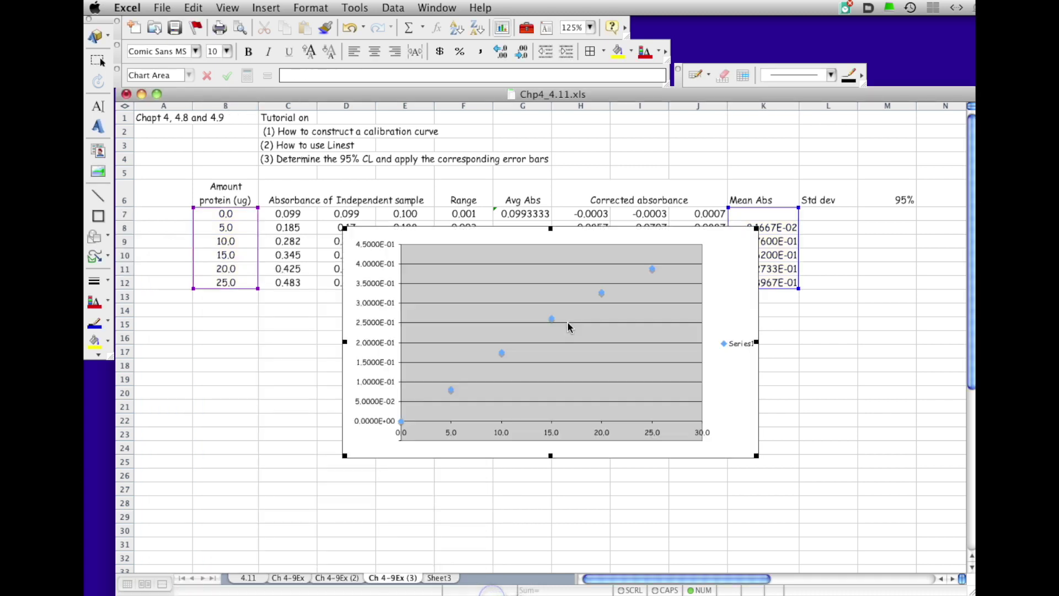
Step: Move the scatter chart below the data table and delete its legend
{"action": "left_click_drag", "start_coordinate": [523, 245], "coordinate": [389, 327]}
{"action": "left_click", "coordinate": [580, 414]}
{"action": "key", "text": "Delete"}
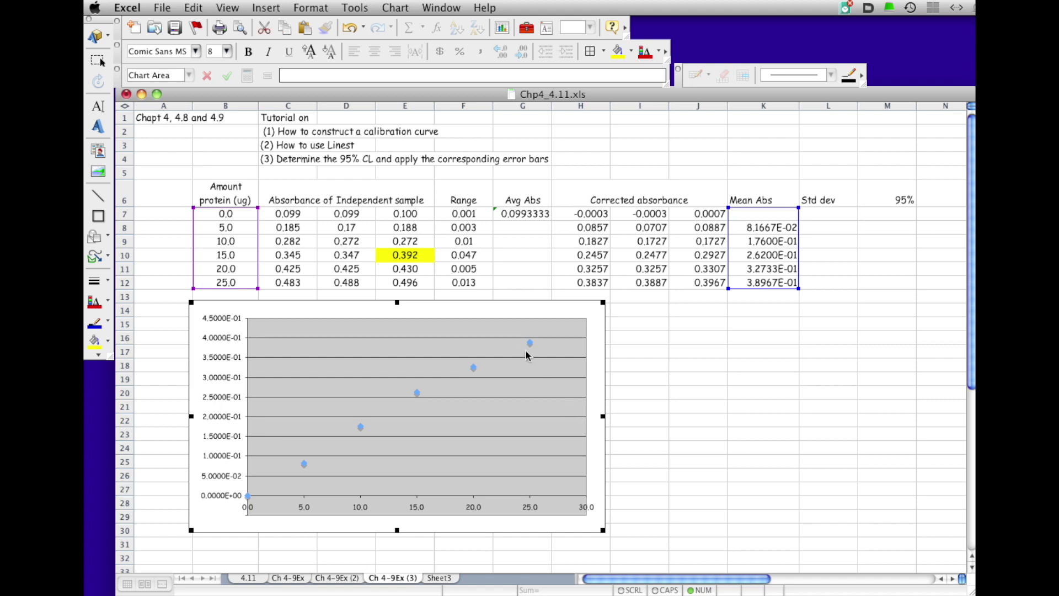
Step: Format the data series markers with a dark red foreground and a green background
{"action": "left_click", "coordinate": [530, 343]}
{"action": "left_click", "coordinate": [530, 345]}
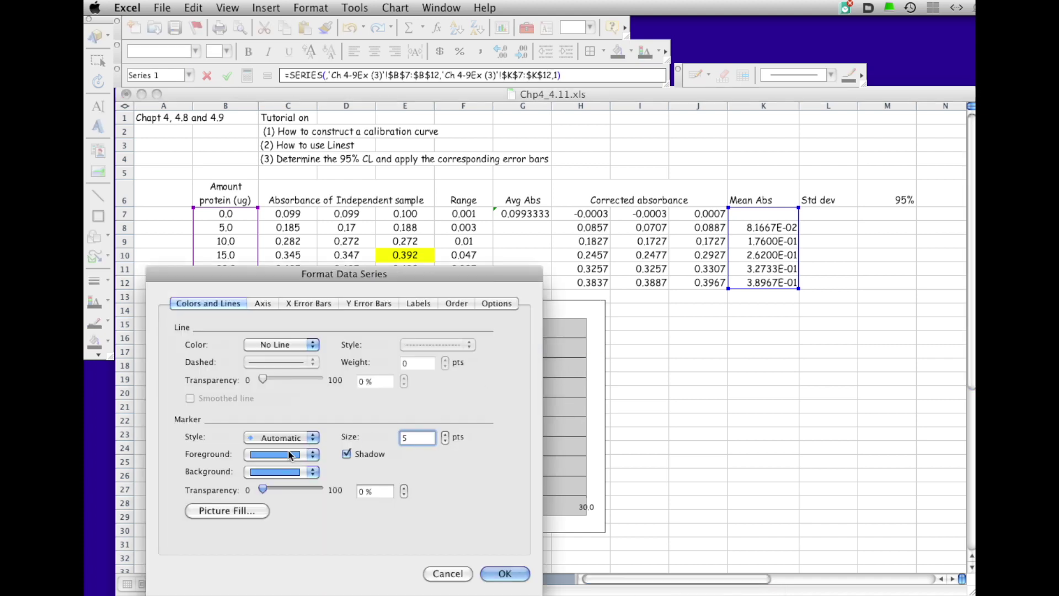
{"action": "left_click", "coordinate": [291, 455]}
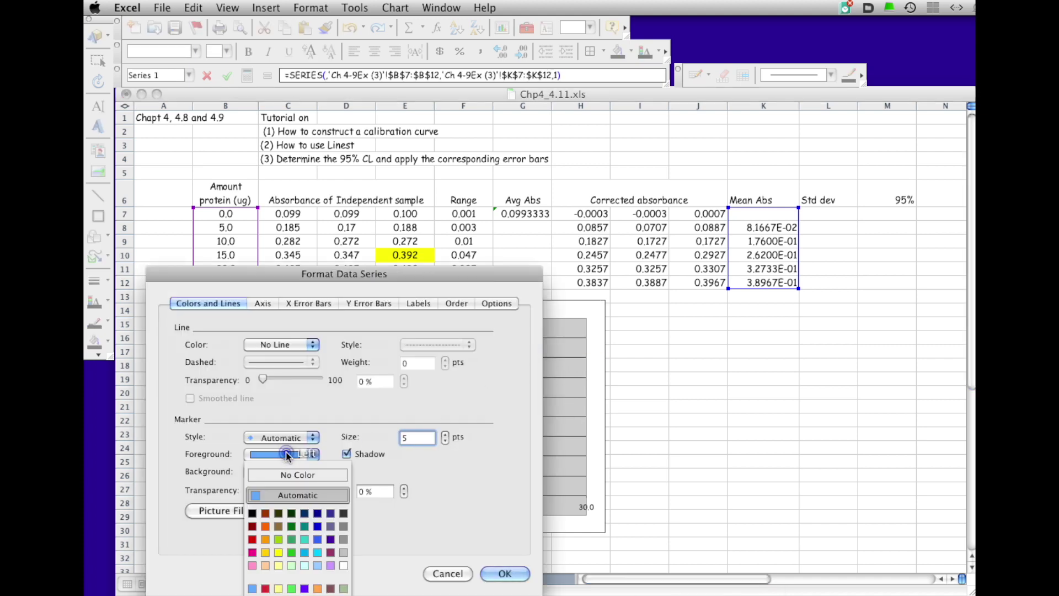
{"action": "left_click", "coordinate": [253, 528]}
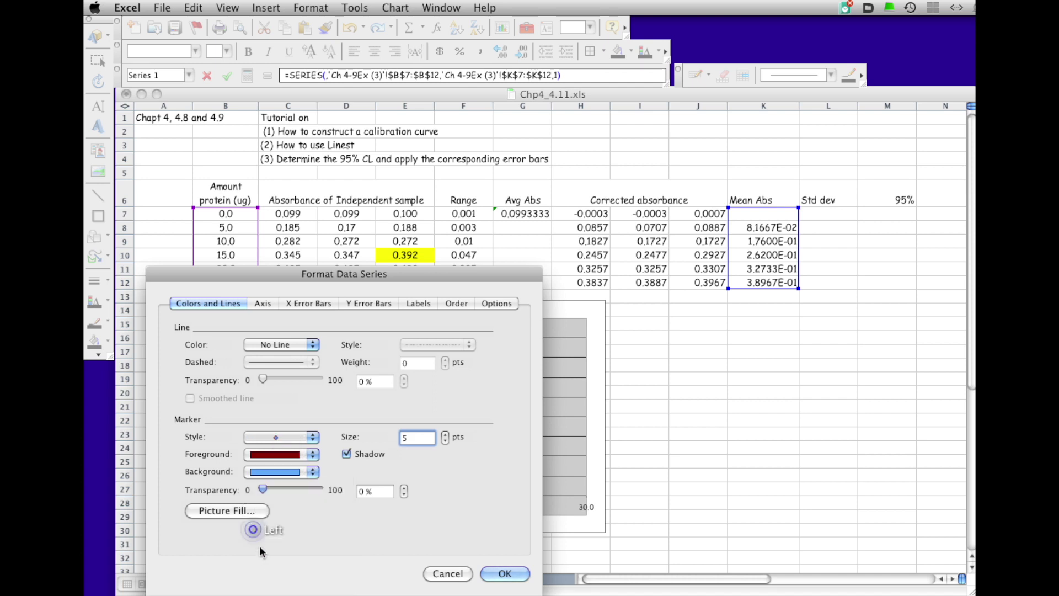
{"action": "left_click", "coordinate": [285, 472]}
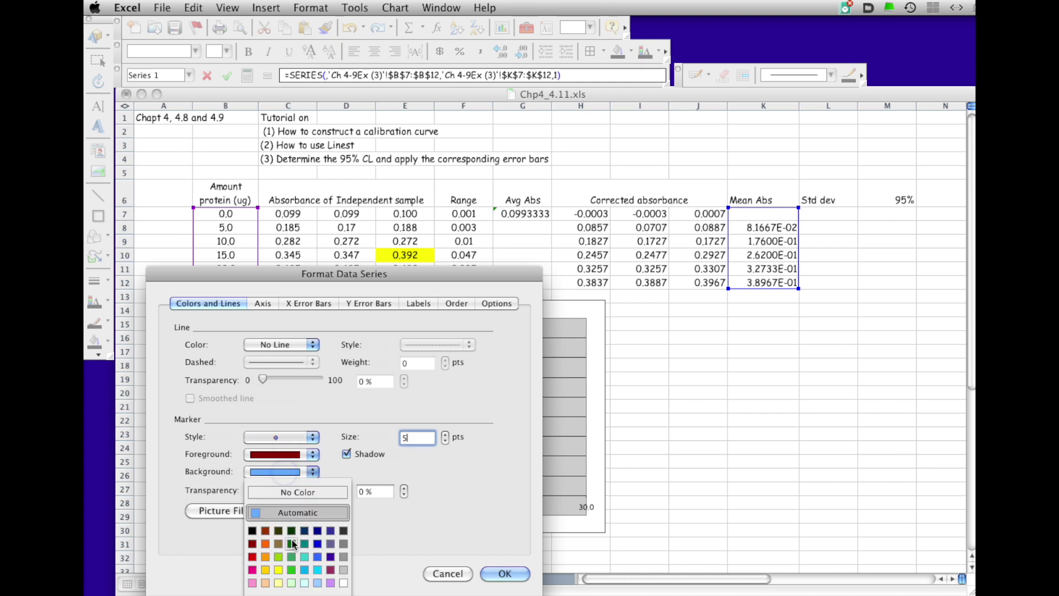
{"action": "left_click", "coordinate": [291, 540]}
{"action": "left_click", "coordinate": [519, 575]}
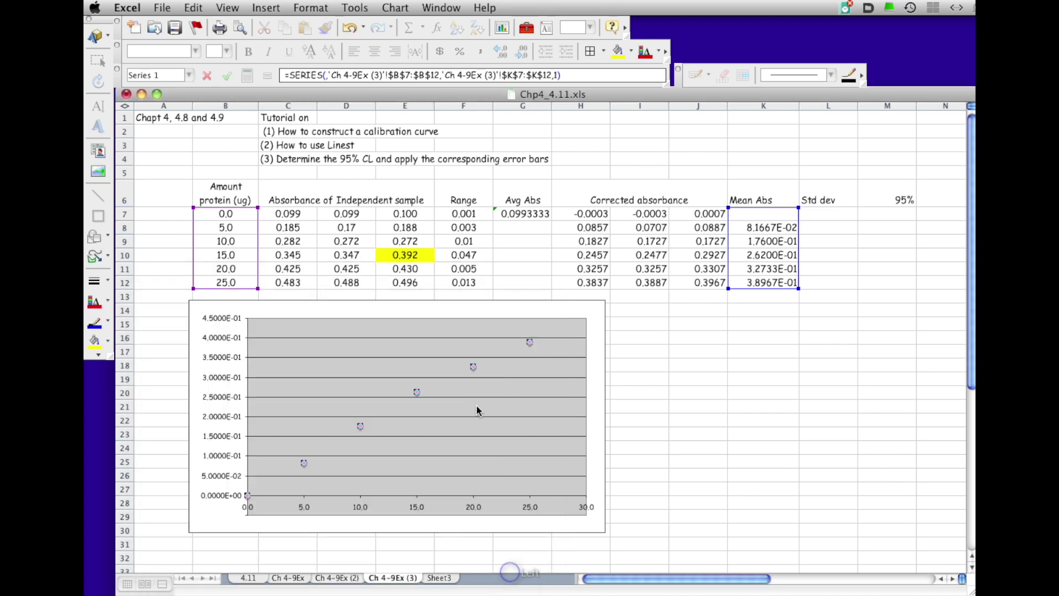
{"action": "left_click", "coordinate": [460, 439]}
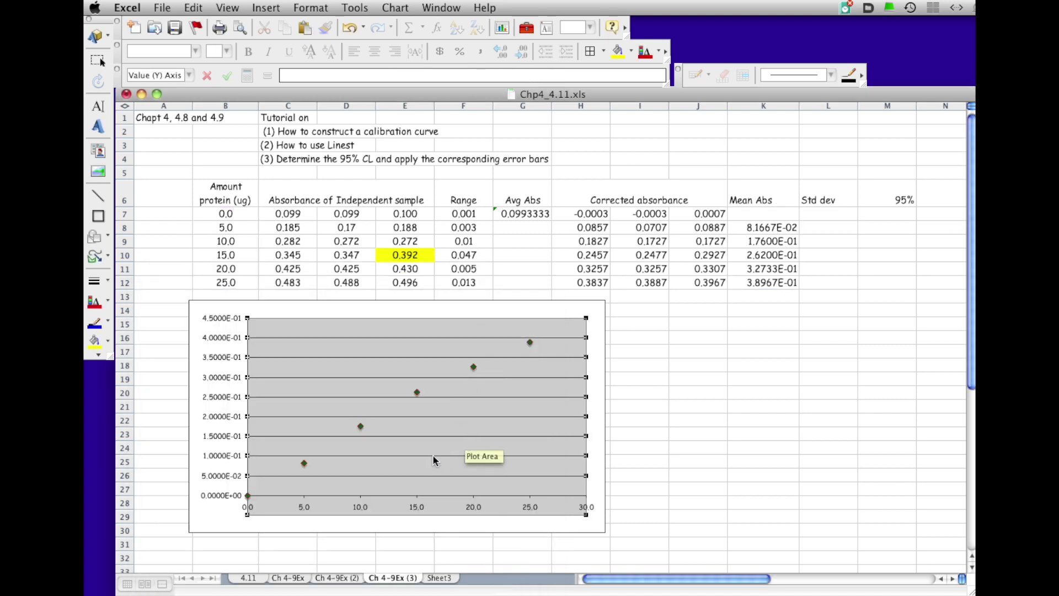
Step: Add a linear trendline to the data series with its equation and R-squared value displayed on the chart
{"action": "left_click", "coordinate": [474, 366]}
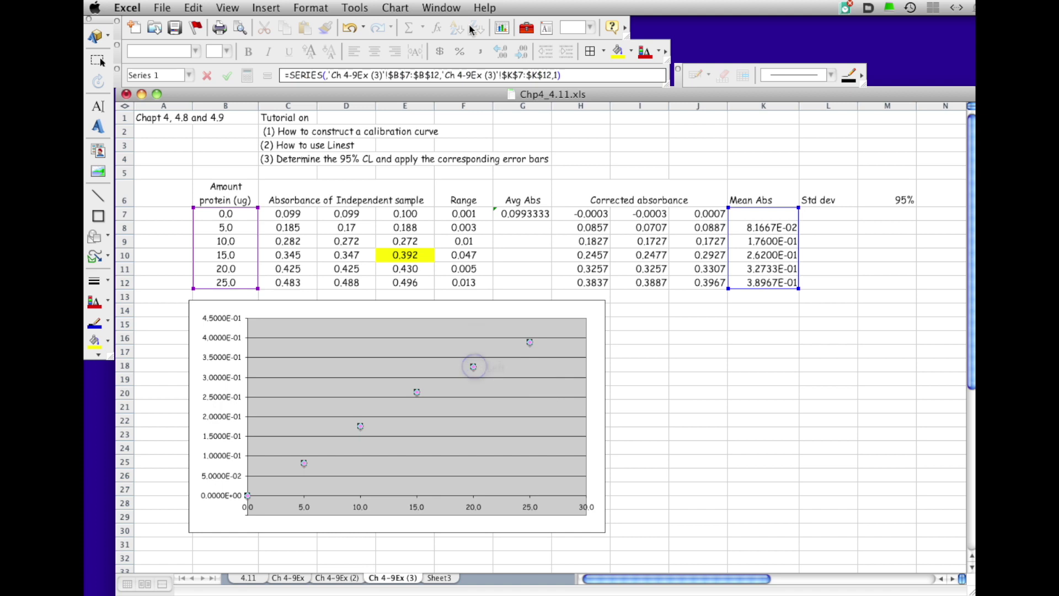
{"action": "left_click", "coordinate": [453, 6]}
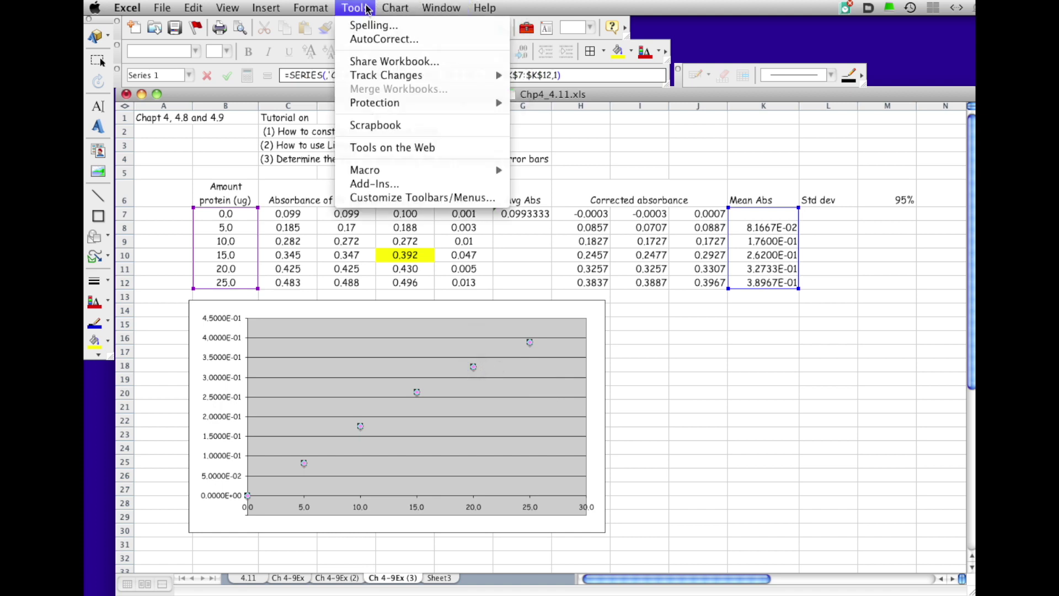
{"action": "mouse_move", "coordinate": [395, 7]}
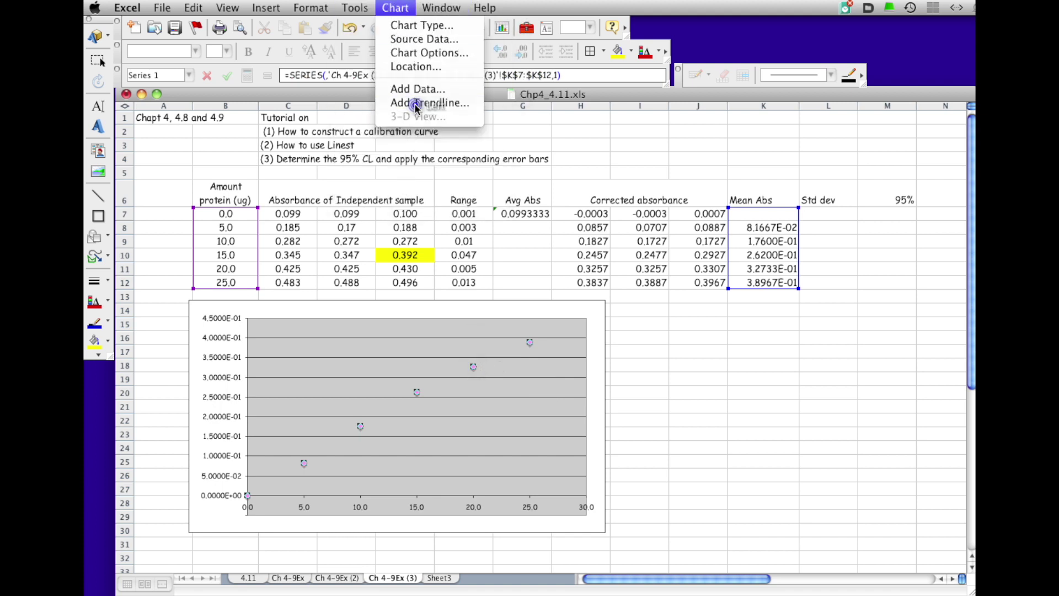
{"action": "left_click", "coordinate": [435, 103]}
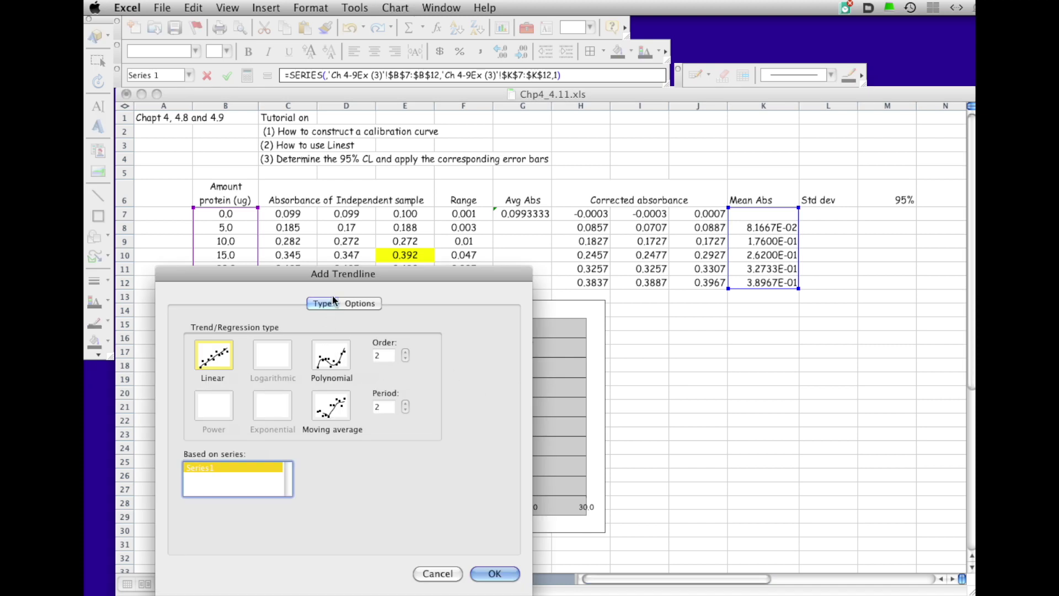
{"action": "left_click", "coordinate": [361, 303]}
{"action": "left_click", "coordinate": [188, 479]}
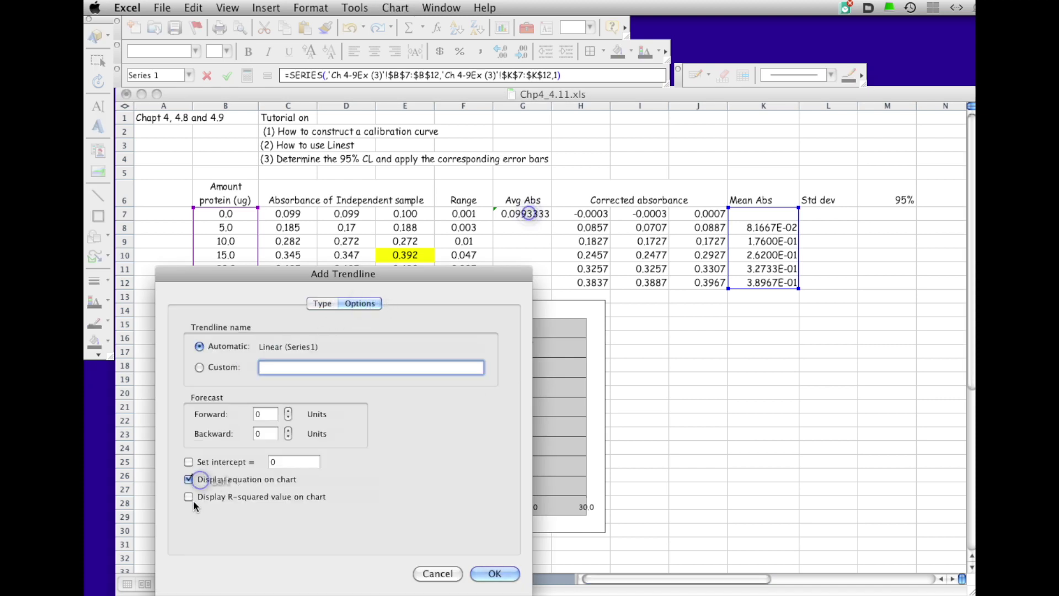
{"action": "left_click", "coordinate": [189, 497]}
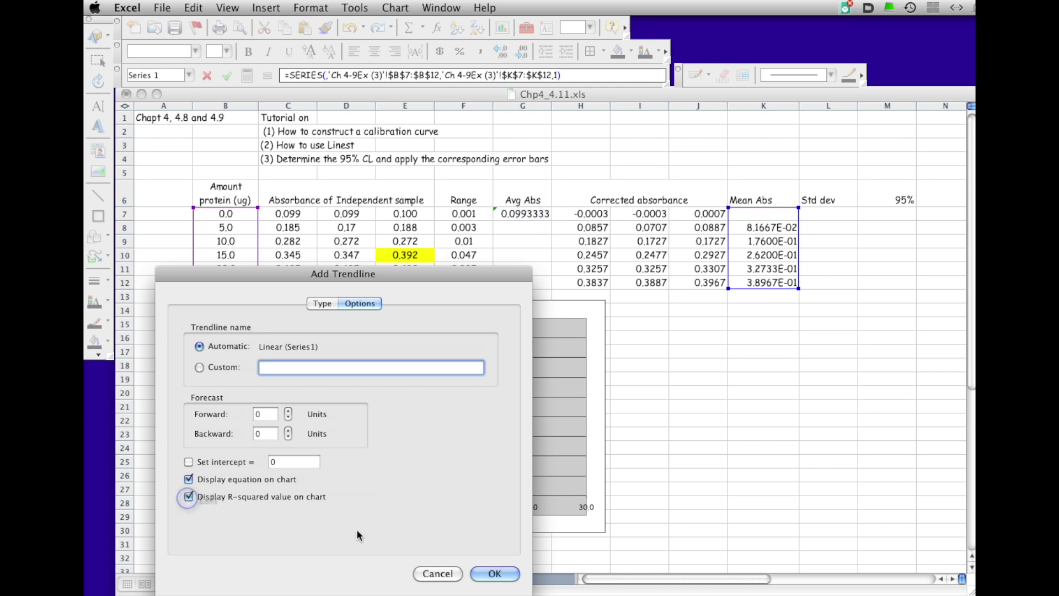
{"action": "left_click", "coordinate": [492, 574]}
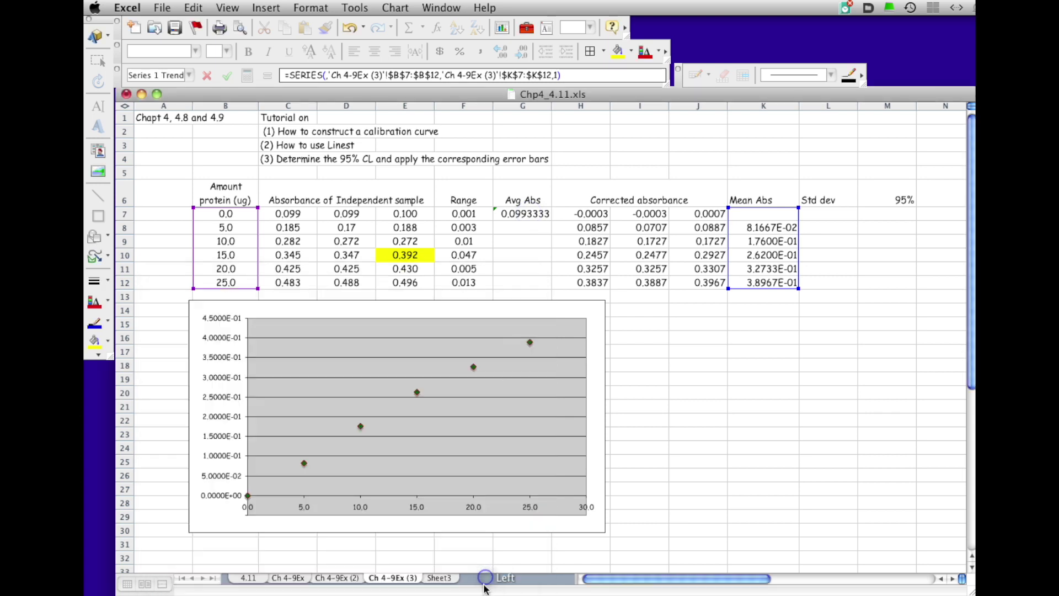
Step: Move the trendline equation label to the plot's upper-left area and set its font size to 10
{"action": "left_click_drag", "start_coordinate": [495, 329], "coordinate": [347, 333]}
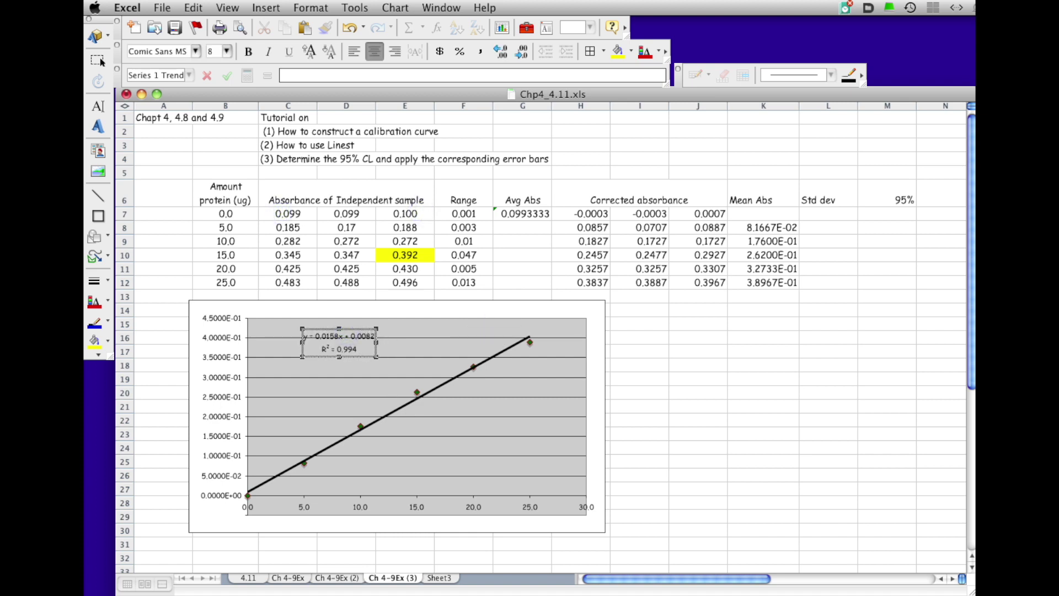
{"action": "left_click", "coordinate": [471, 326]}
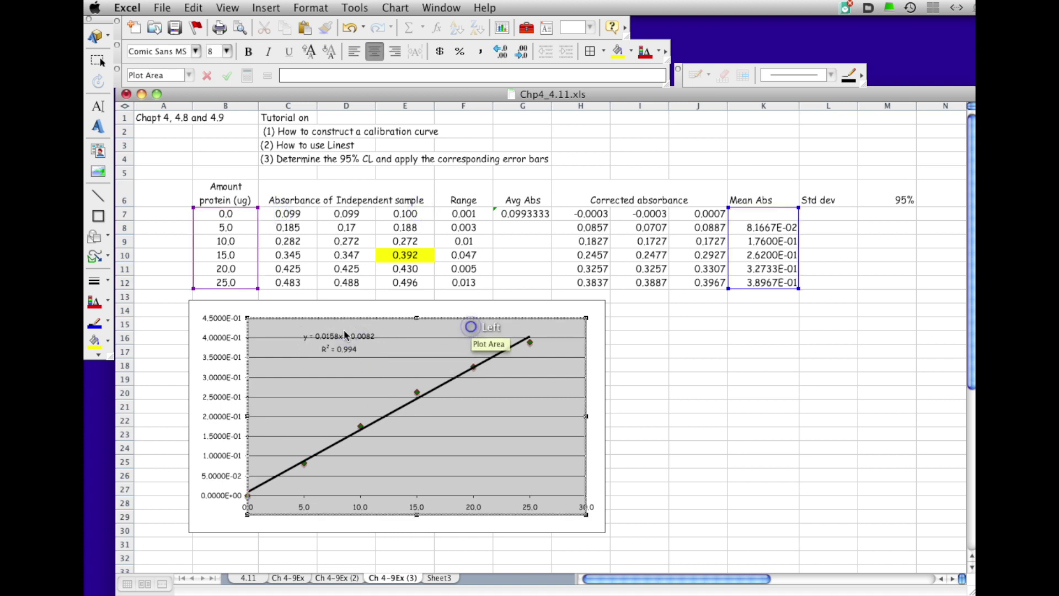
{"action": "double_click", "coordinate": [340, 331]}
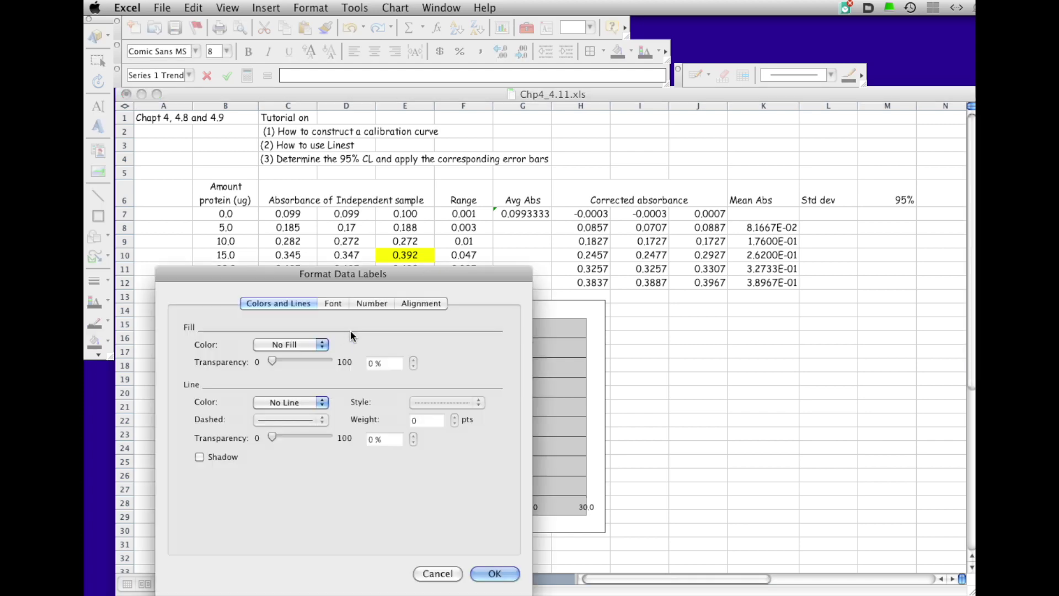
{"action": "left_click", "coordinate": [332, 303]}
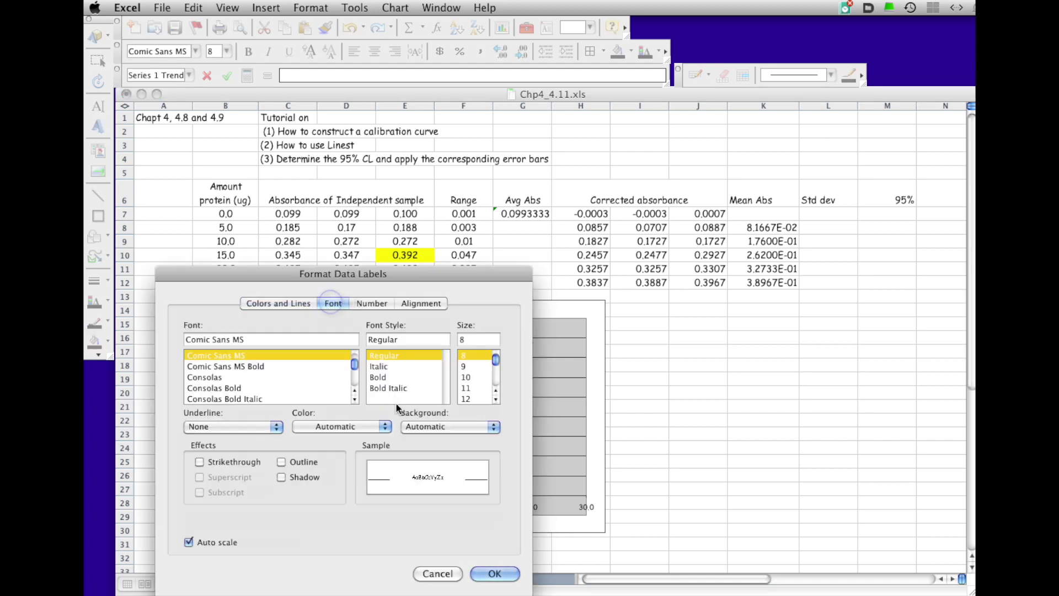
{"action": "left_click", "coordinate": [466, 377]}
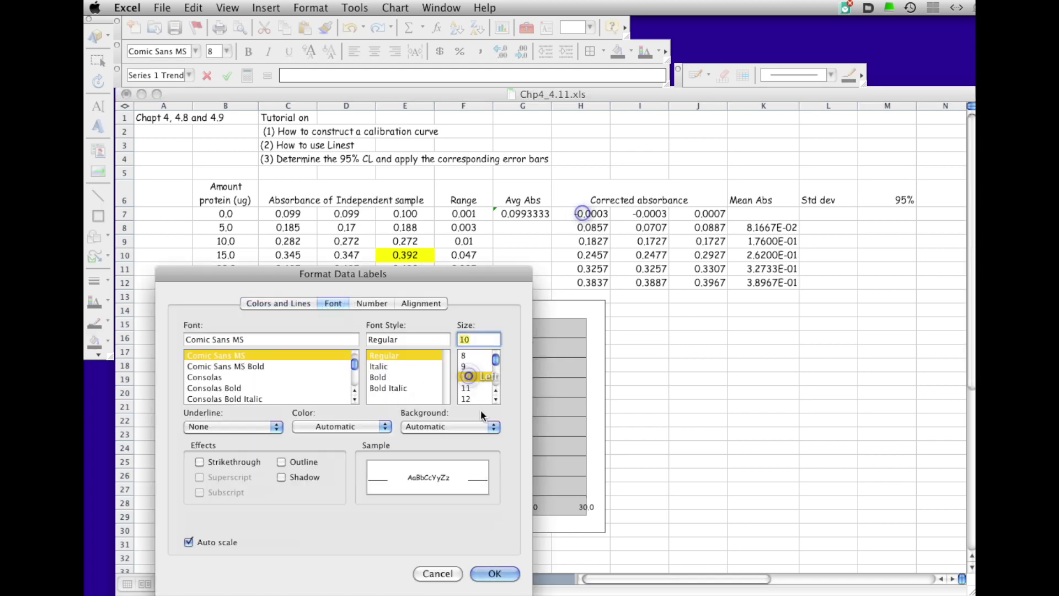
{"action": "left_click", "coordinate": [495, 575]}
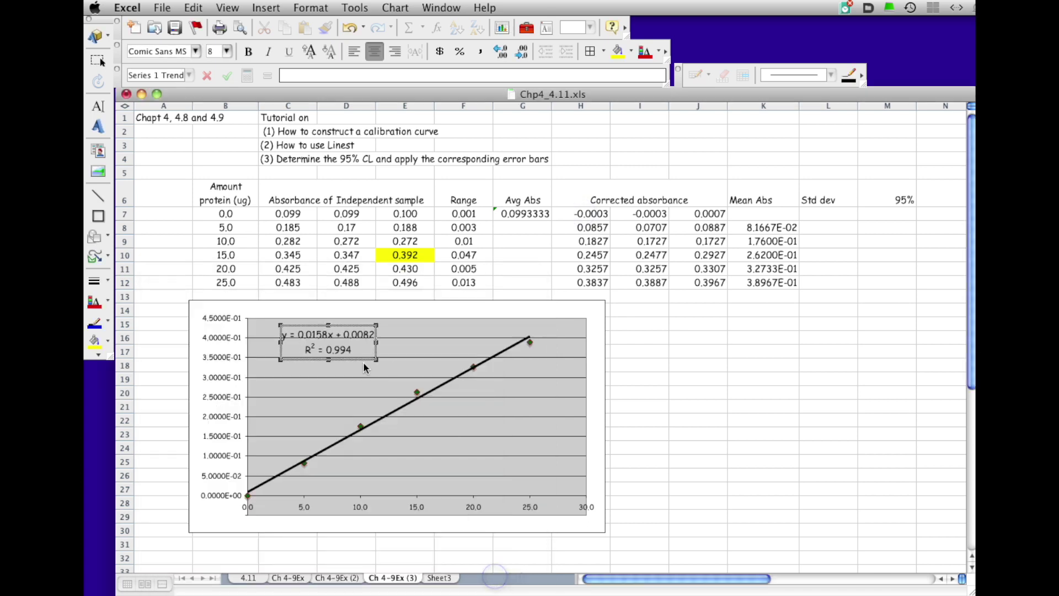
{"action": "left_click", "coordinate": [509, 462]}
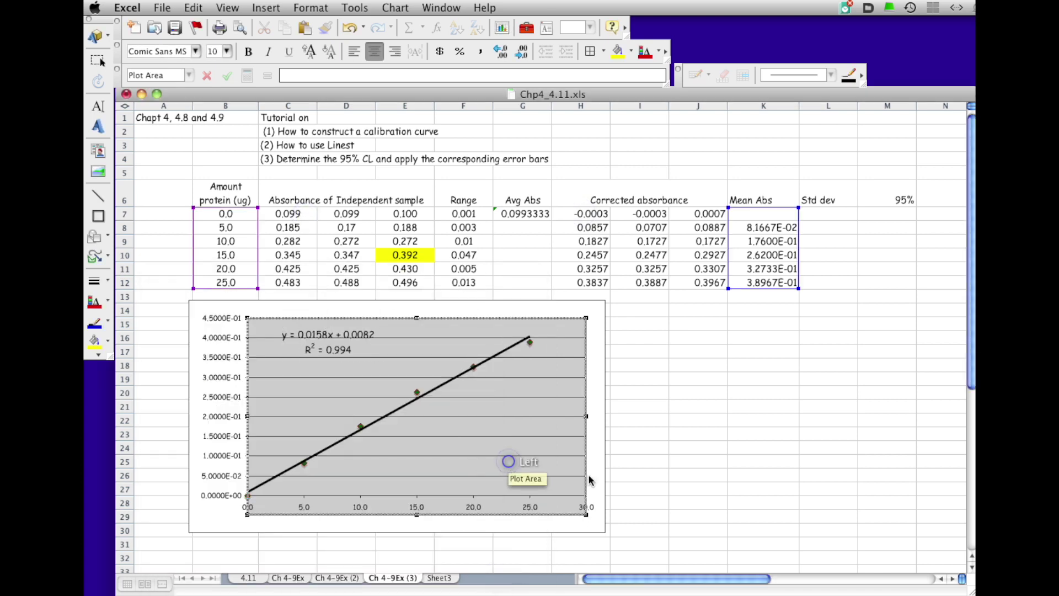
Step: Move the chart down to about row 15 and align it with the left edge of column A
{"action": "left_click_drag", "start_coordinate": [522, 303], "coordinate": [485, 320]}
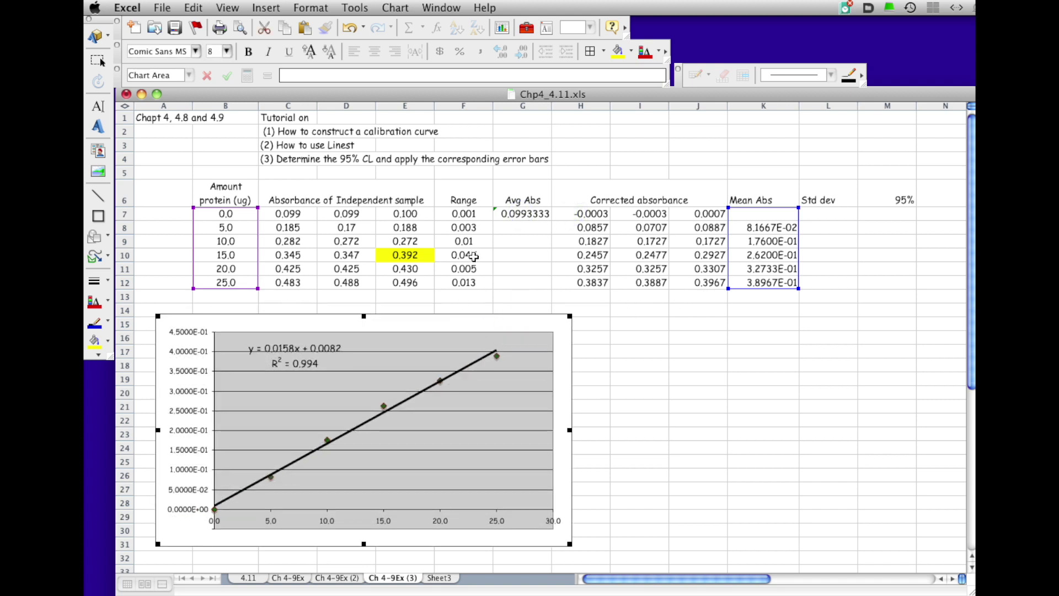
{"action": "left_click_drag", "start_coordinate": [545, 319], "coordinate": [522, 324]}
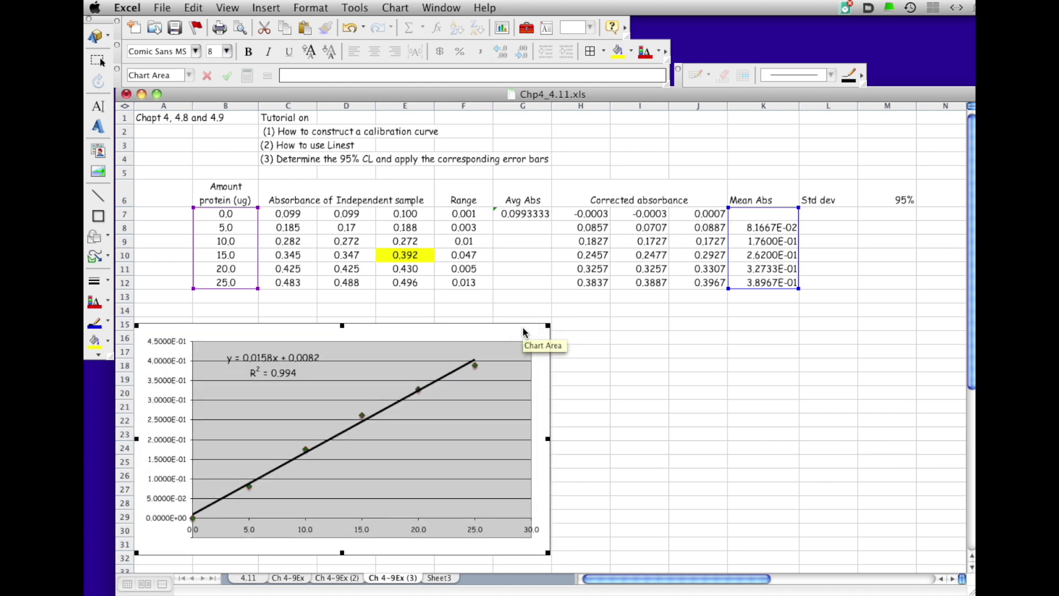
{"action": "left_click", "coordinate": [790, 439]}
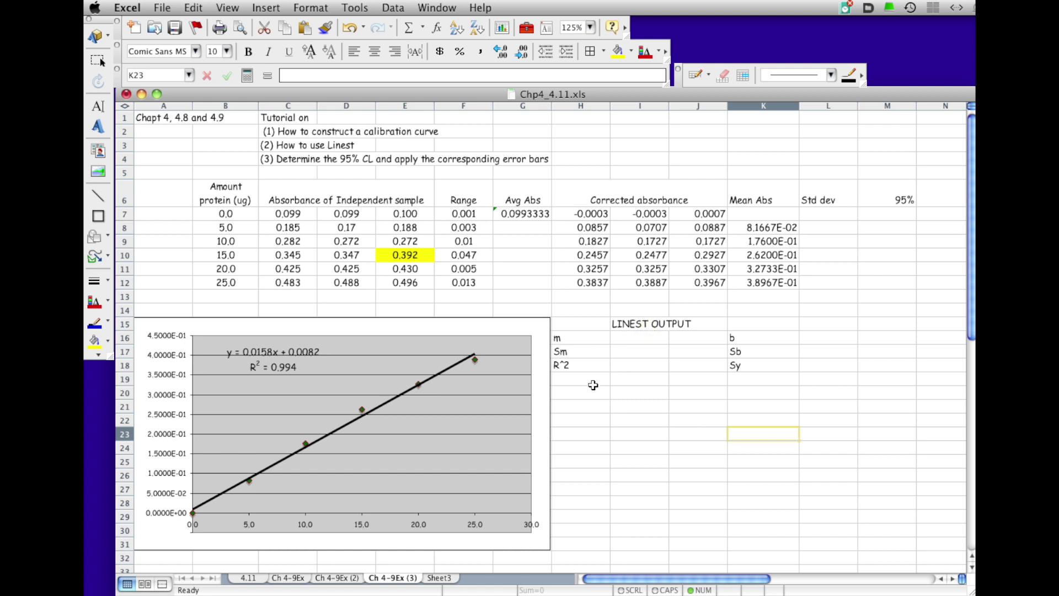
Step: Replace the Mean Abs formula in K7 with the value 0.0
{"action": "left_click", "coordinate": [770, 214]}
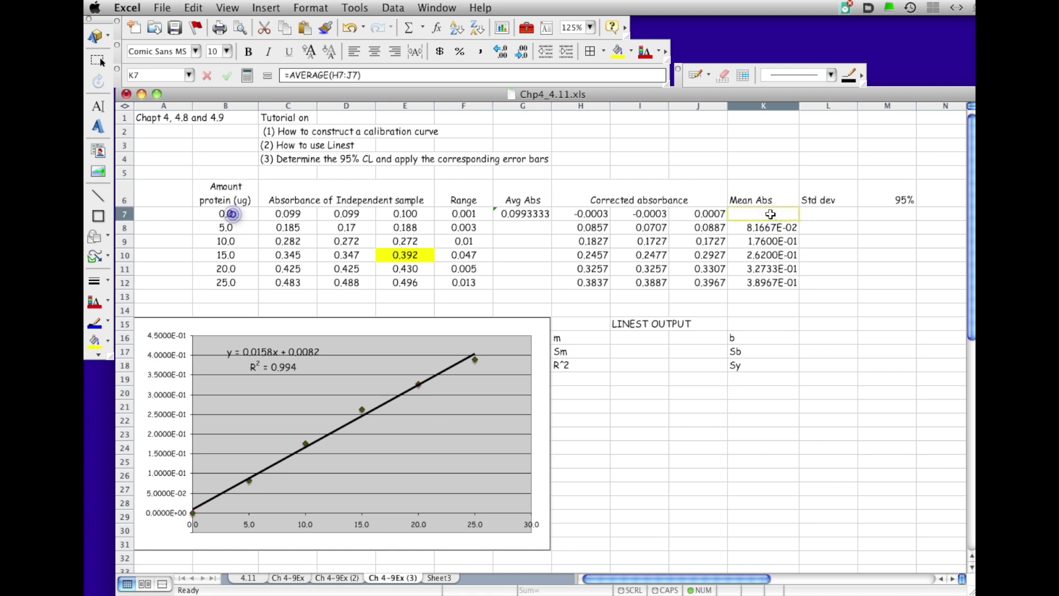
{"action": "type", "text": "0.0"}
{"action": "key", "text": "Return"}
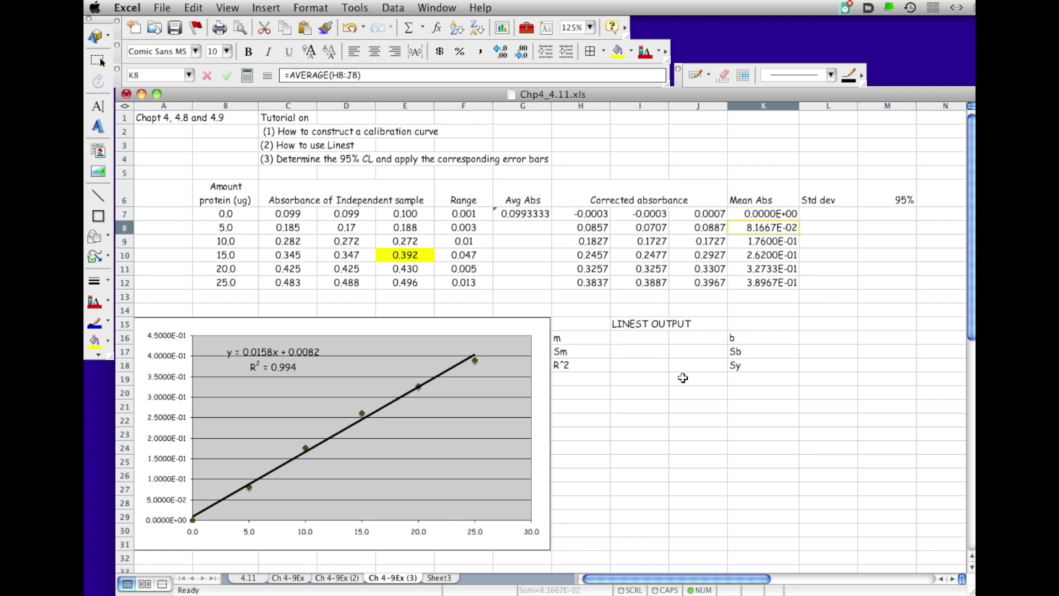
Step: Start a linest formula in cell I16 beside the m label
{"action": "left_click", "coordinate": [642, 339]}
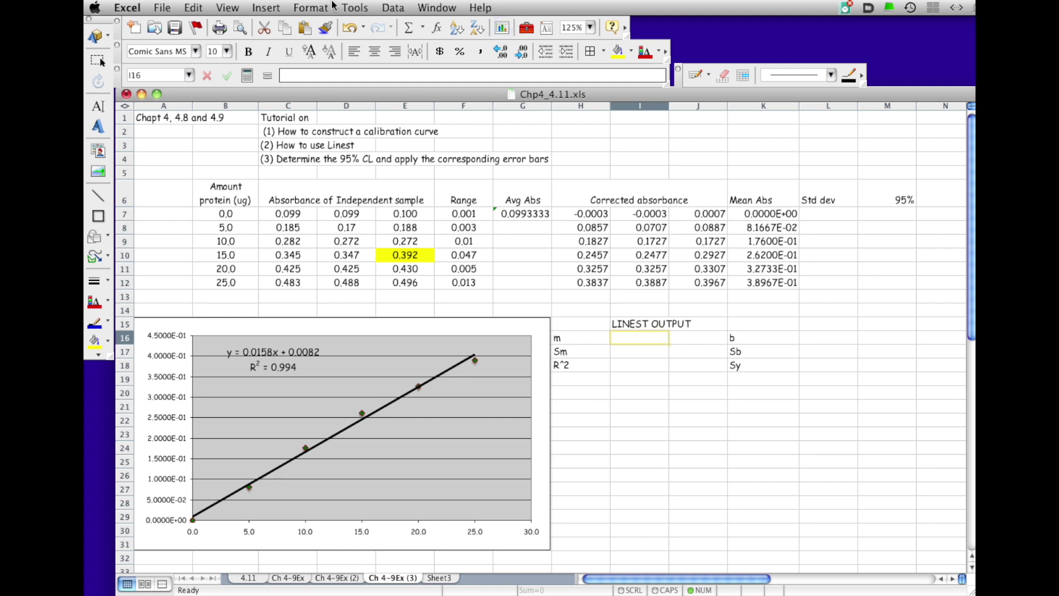
{"action": "type", "text": "="}
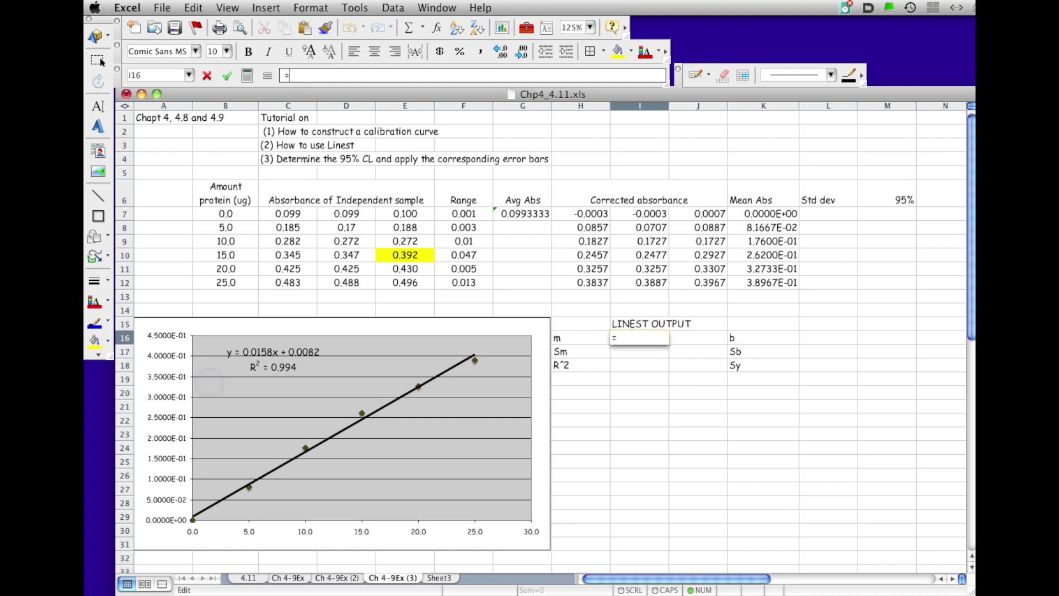
{"action": "type", "text": "linest"}
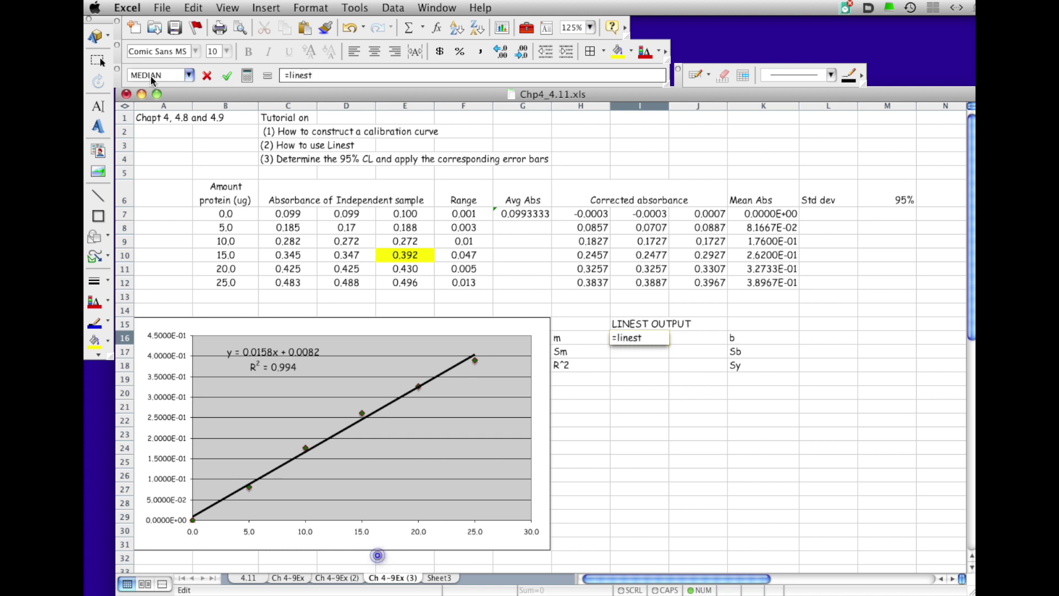
{"action": "left_click", "coordinate": [189, 75]}
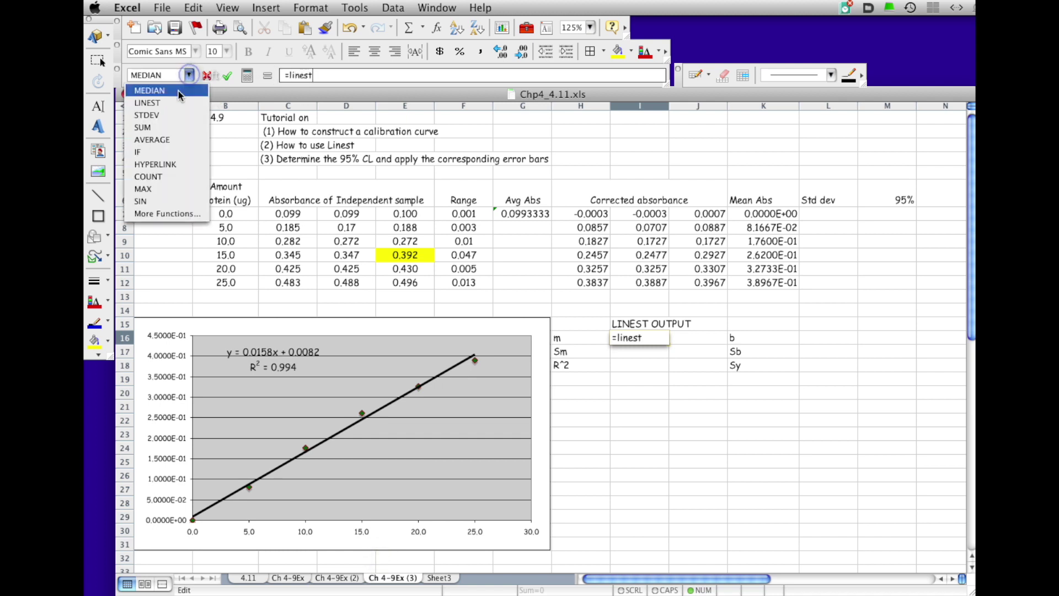
{"action": "left_click", "coordinate": [158, 102]}
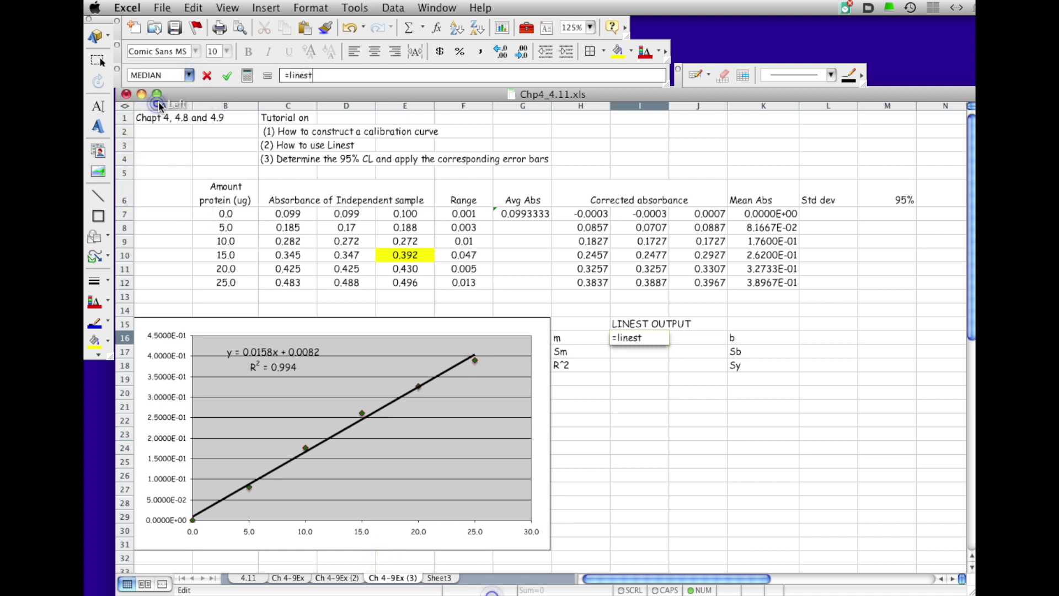
{"action": "left_click", "coordinate": [324, 74]}
{"action": "left_click", "coordinate": [520, 236]}
{"action": "left_click", "coordinate": [378, 74]}
{"action": "left_click_drag", "start_coordinate": [335, 75], "coordinate": [313, 73]}
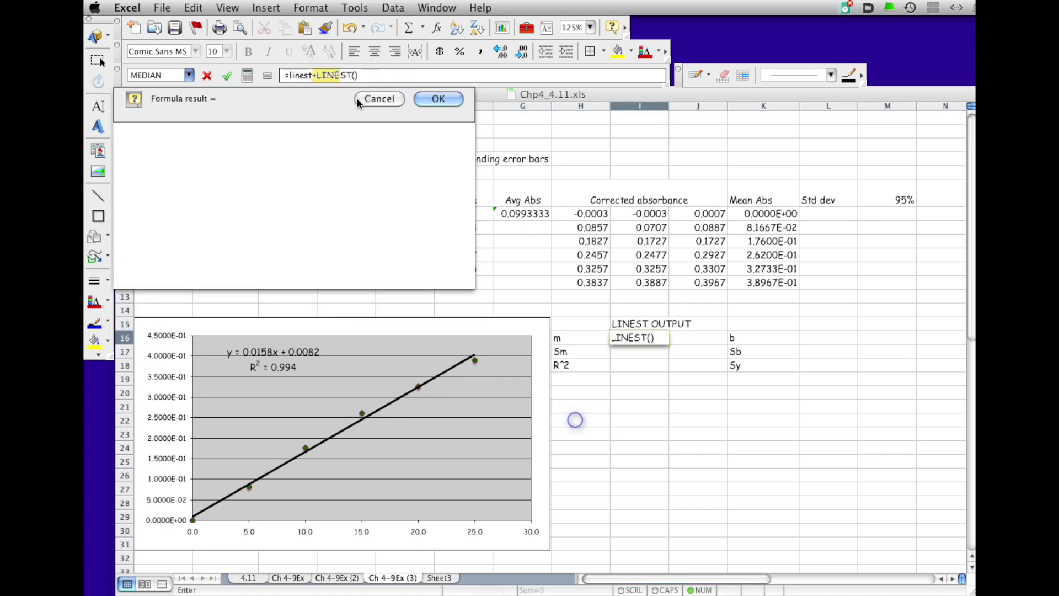
{"action": "key", "text": "BackSpace"}
{"action": "left_click", "coordinate": [344, 74]}
{"action": "left_click", "coordinate": [531, 343]}
{"action": "left_click", "coordinate": [330, 73]}
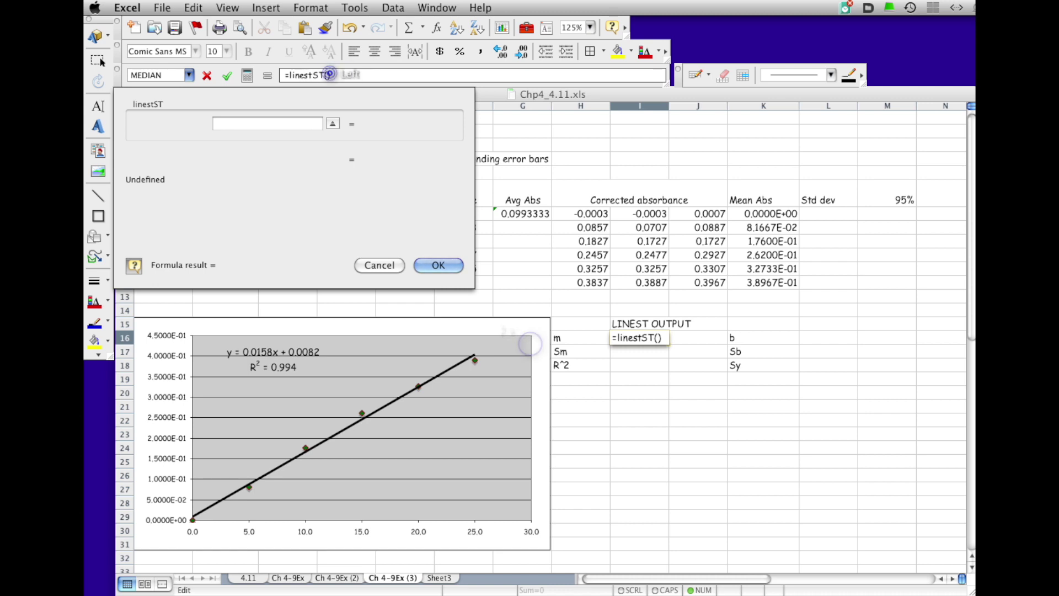
{"action": "key", "text": "Delete"}
{"action": "left_click", "coordinate": [286, 453]}
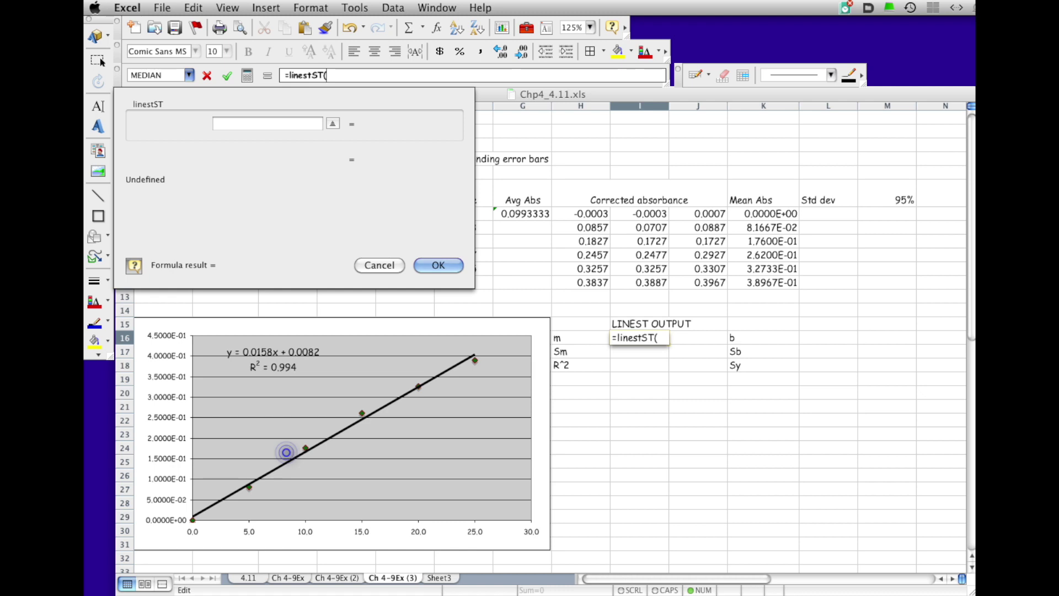
{"action": "key", "text": "BackSpace"}
{"action": "key", "text": "BackSpace"}
{"action": "key", "text": "BackSpace"}
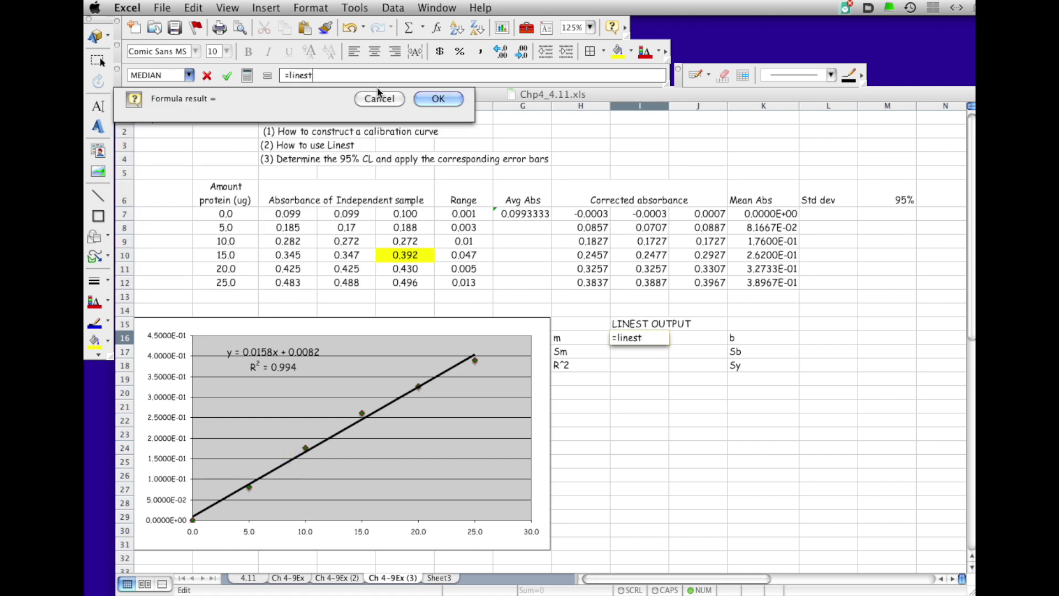
{"action": "left_click", "coordinate": [253, 530]}
{"action": "left_click", "coordinate": [334, 70]}
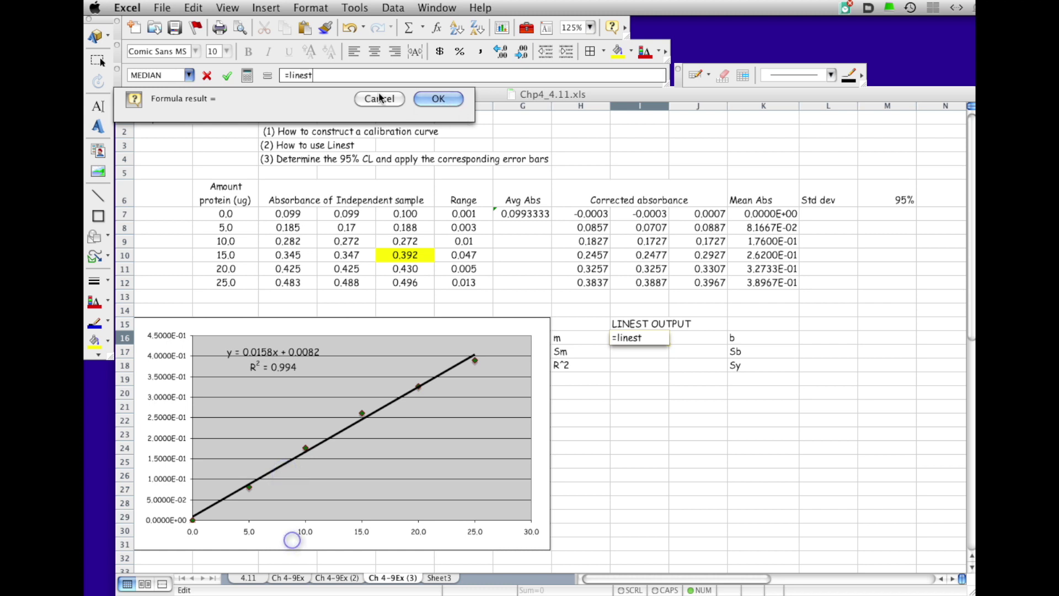
Step: Add the Mean Abs range K7:K12 as the known y's of the linest formula
{"action": "left_click", "coordinate": [268, 76]}
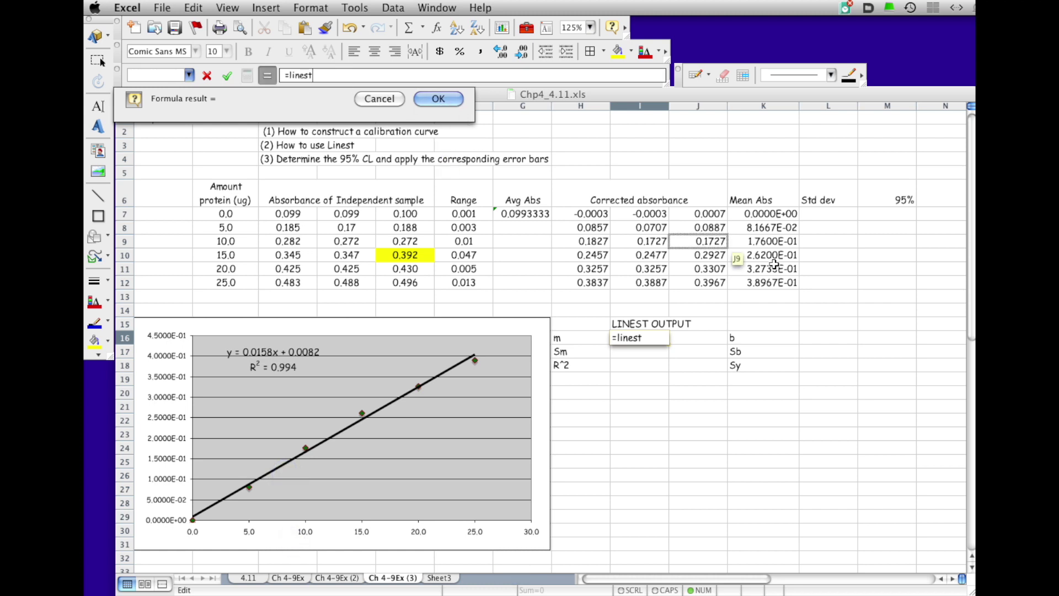
{"action": "left_click_drag", "start_coordinate": [771, 214], "coordinate": [768, 282]}
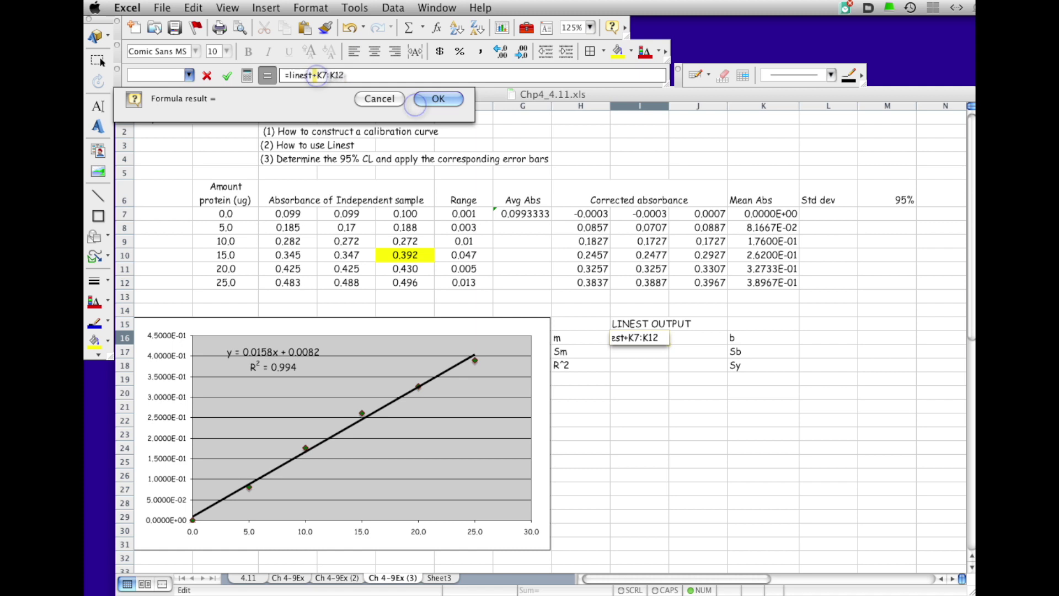
{"action": "left_click", "coordinate": [315, 75]}
{"action": "type", "text": "("}
{"action": "left_click", "coordinate": [351, 76]}
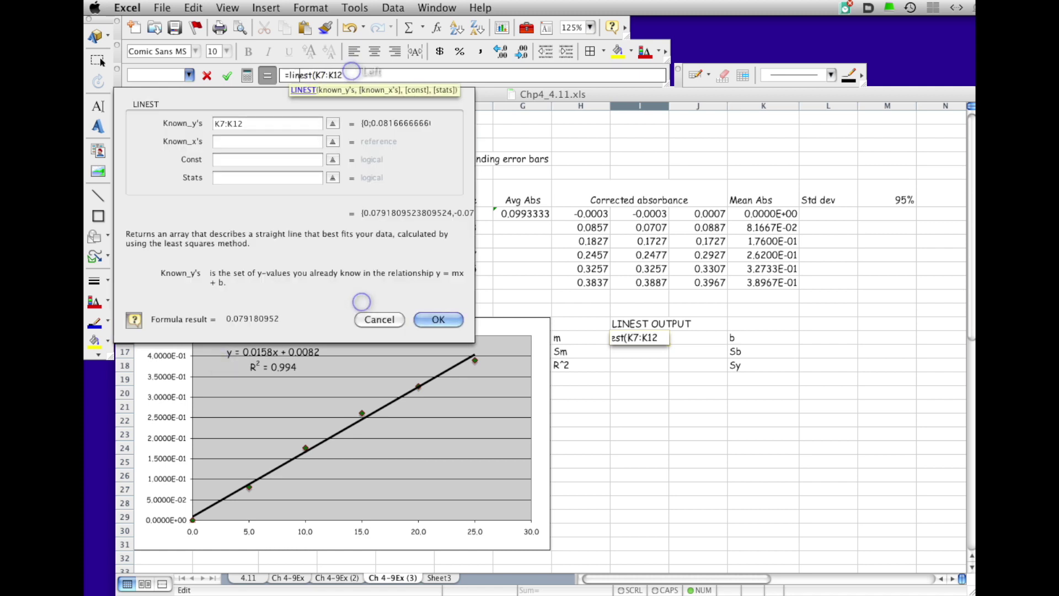
Step: Complete the LINEST formula with B7:B12 as known x's and True for both Const and Stats
{"action": "key", "text": "Tab"}
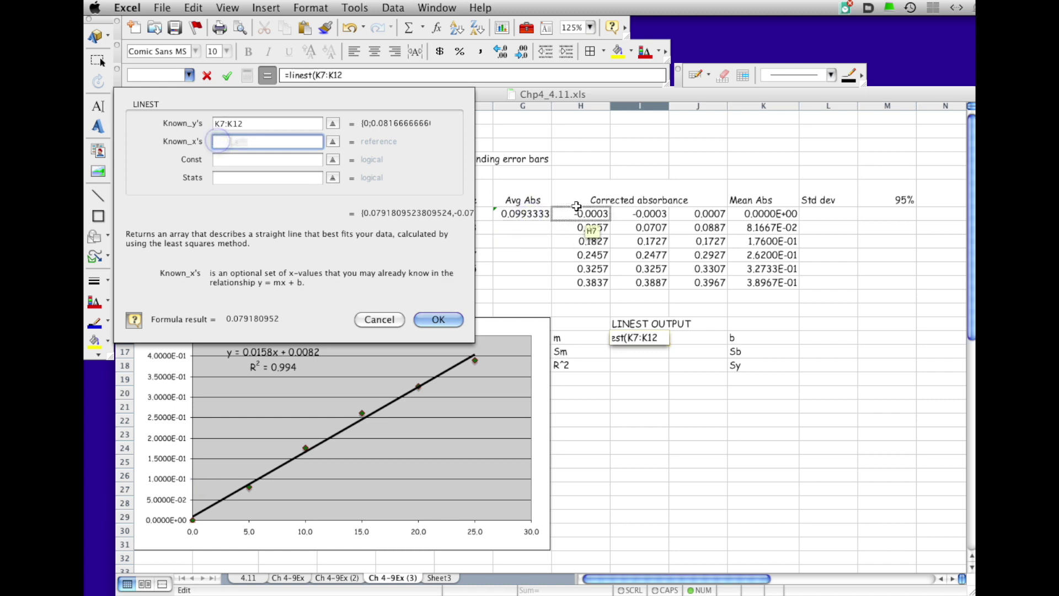
{"action": "left_click_drag", "start_coordinate": [305, 90], "coordinate": [667, 105]}
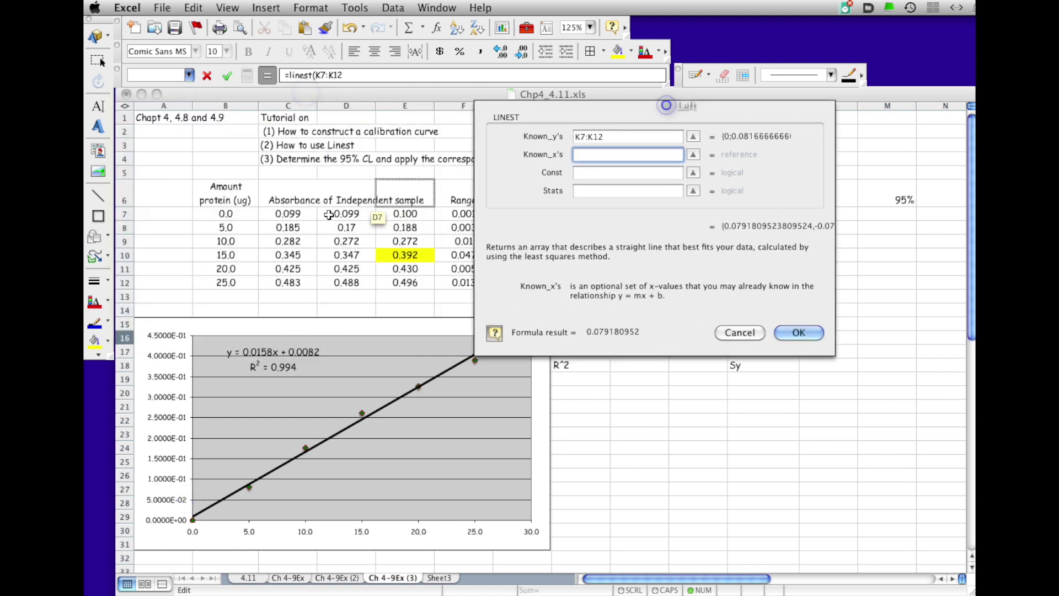
{"action": "left_click_drag", "start_coordinate": [226, 214], "coordinate": [229, 286]}
{"action": "left_click", "coordinate": [604, 172]}
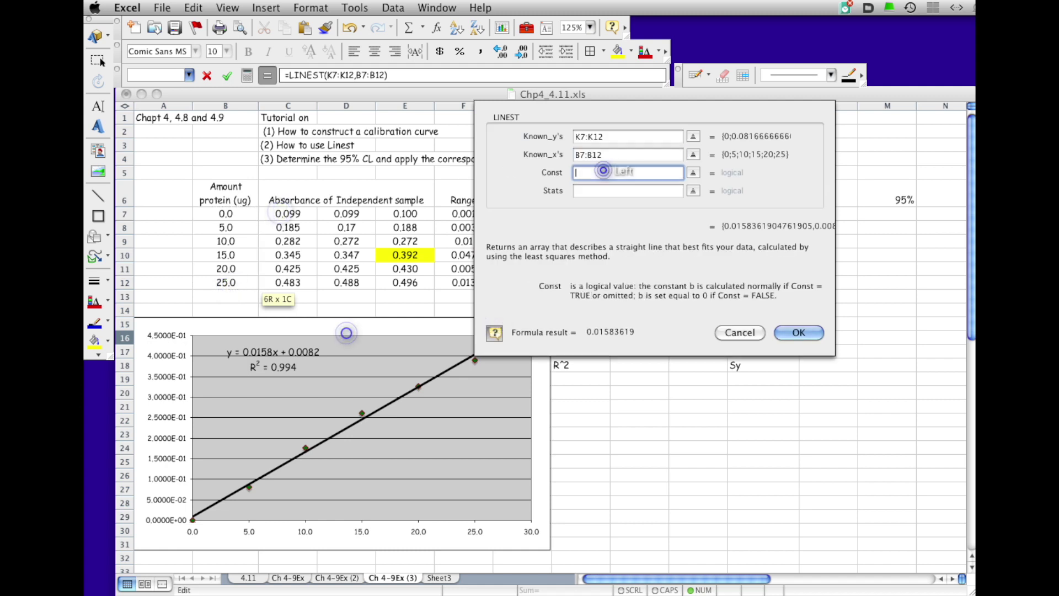
{"action": "type", "text": "True"}
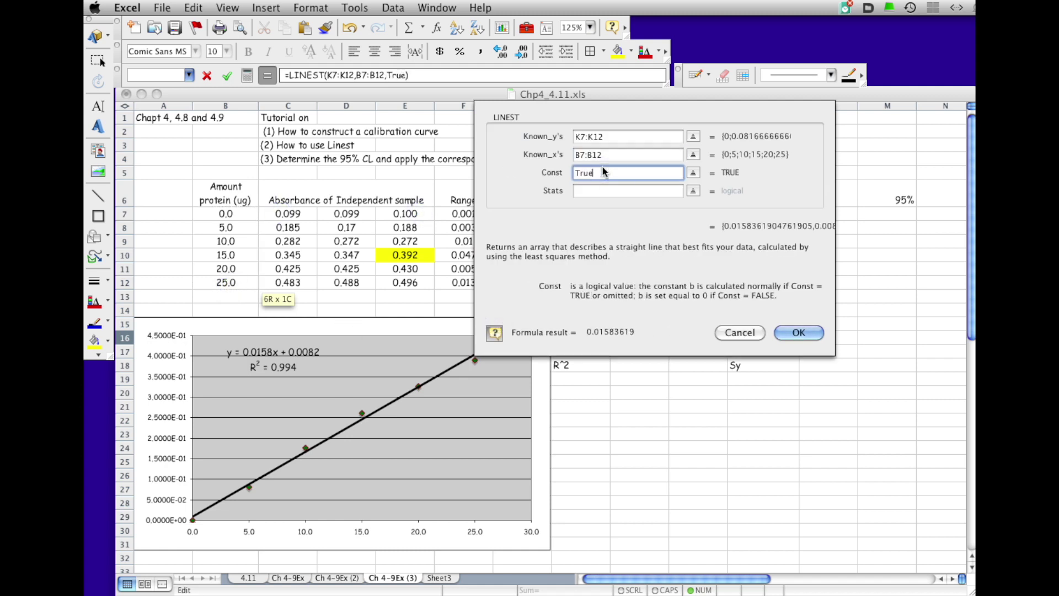
{"action": "left_click", "coordinate": [614, 191]}
{"action": "type", "text": "T"}
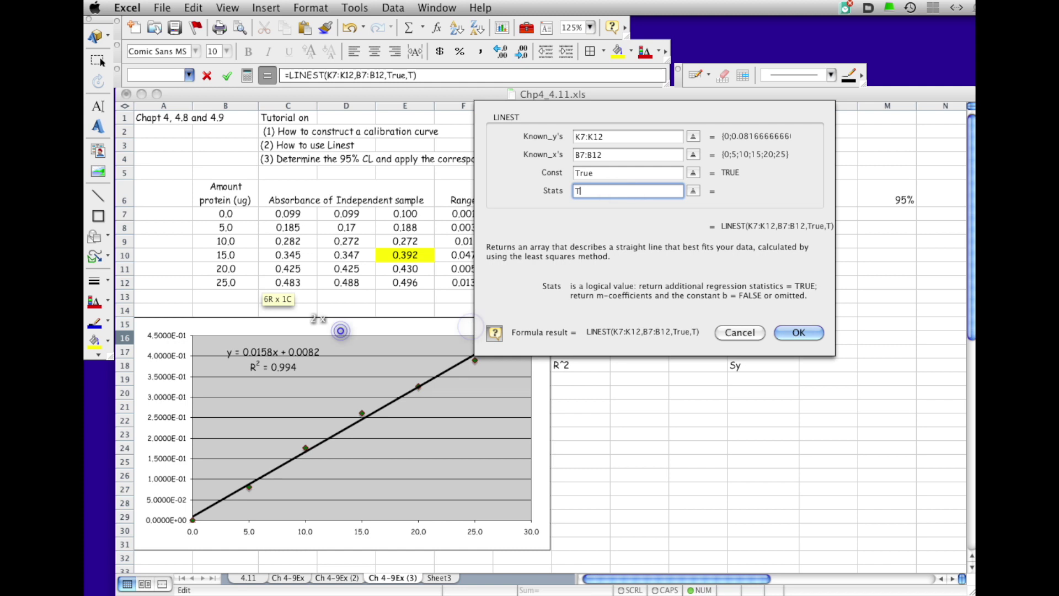
{"action": "type", "text": "rue"}
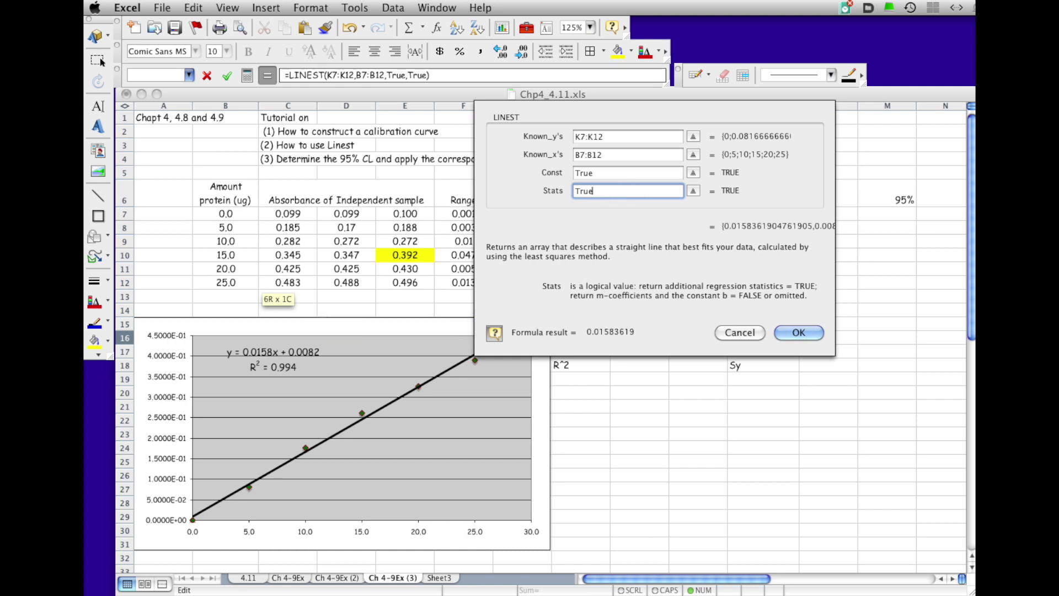
{"action": "key", "text": "Return"}
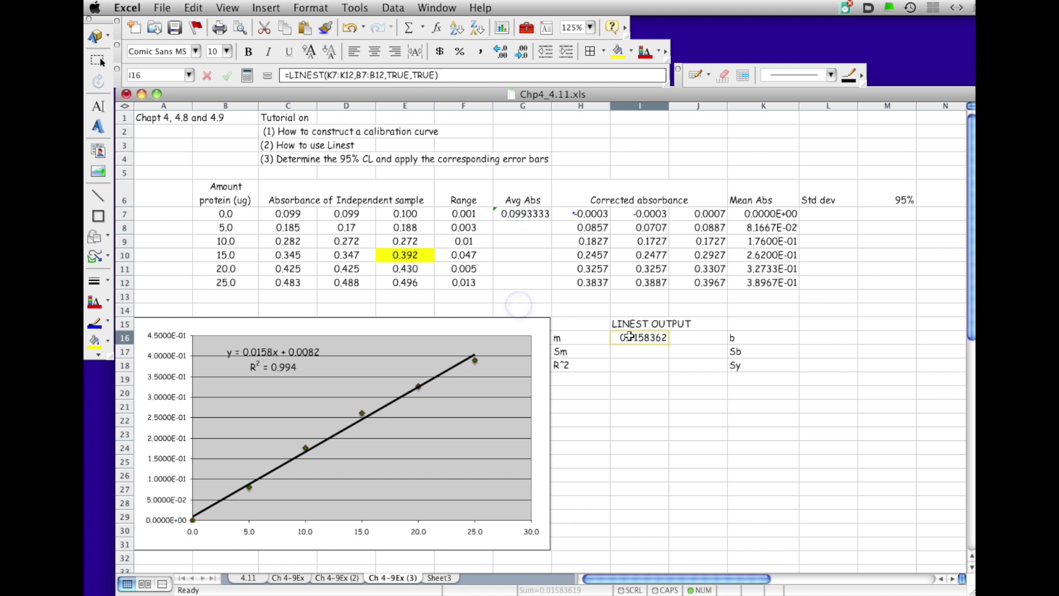
Step: Re-enter the LINEST formula as an array formula across the output range I16:J18
{"action": "left_click_drag", "start_coordinate": [629, 336], "coordinate": [691, 362]}
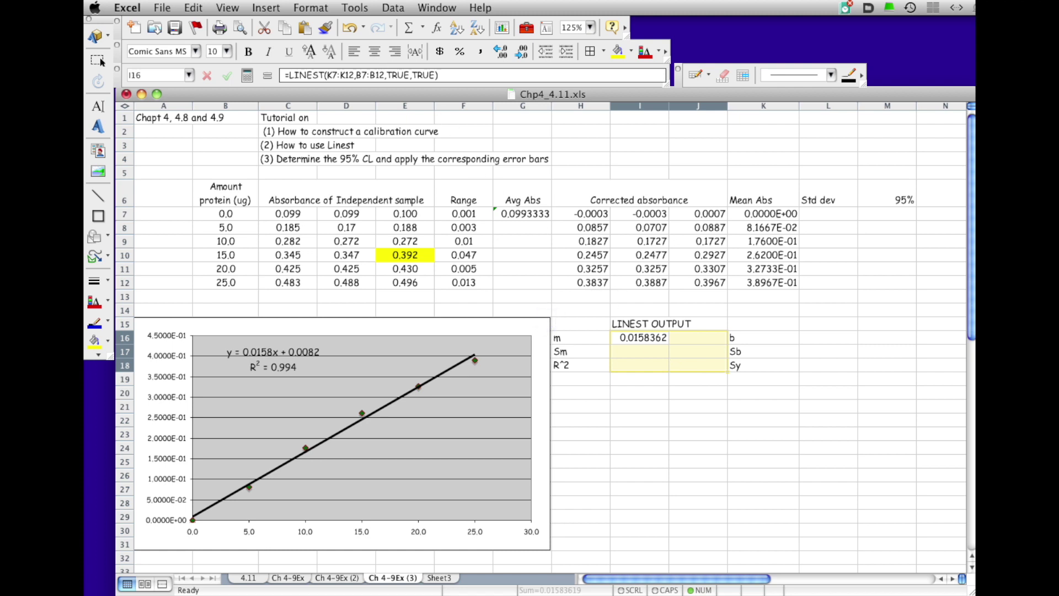
{"action": "left_click", "coordinate": [447, 76]}
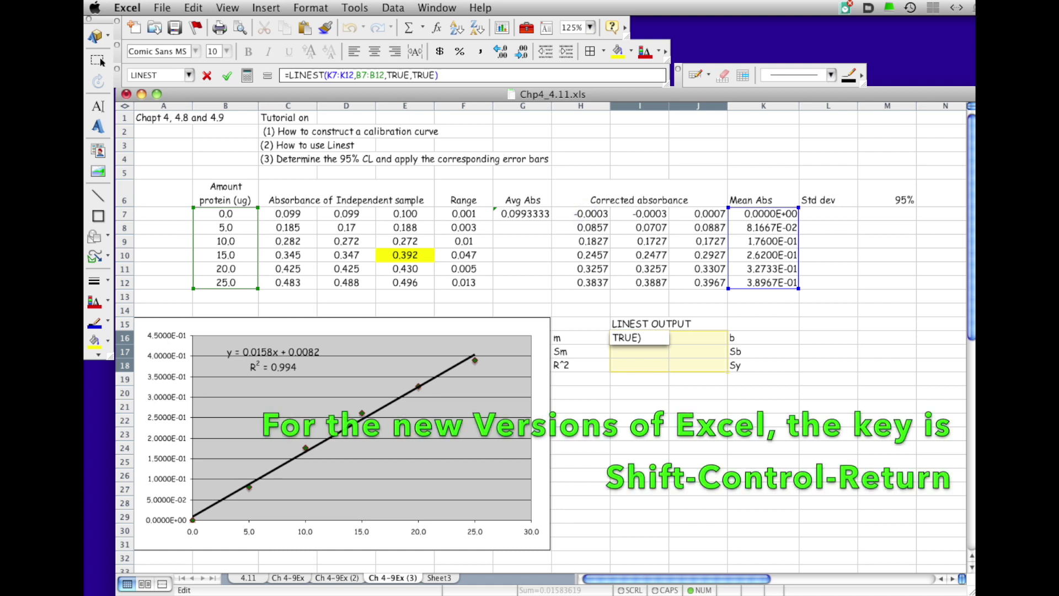
{"action": "key", "text": "ctrl+shift+Return"}
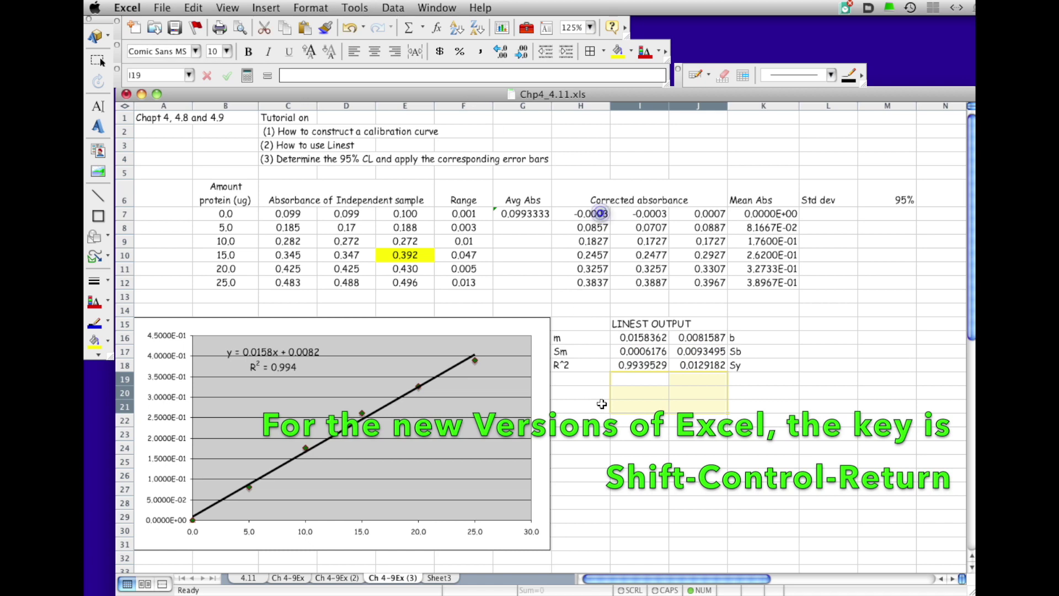
{"action": "left_click", "coordinate": [620, 418]}
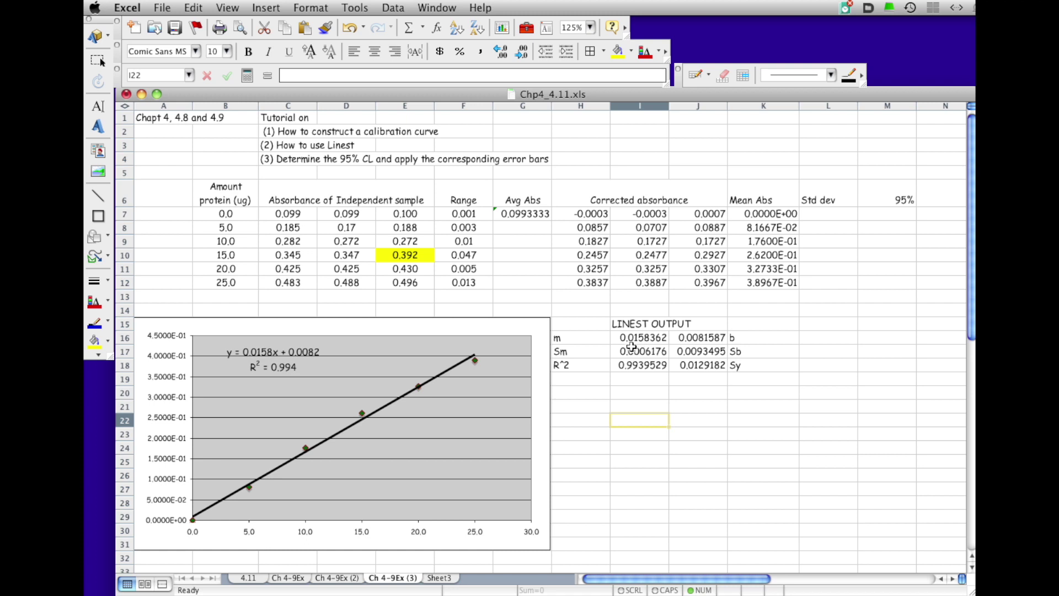
Step: Format the trendline equation label's numbers as Scientific with 4 decimal places
{"action": "left_click", "coordinate": [267, 351]}
{"action": "double_click", "coordinate": [263, 350]}
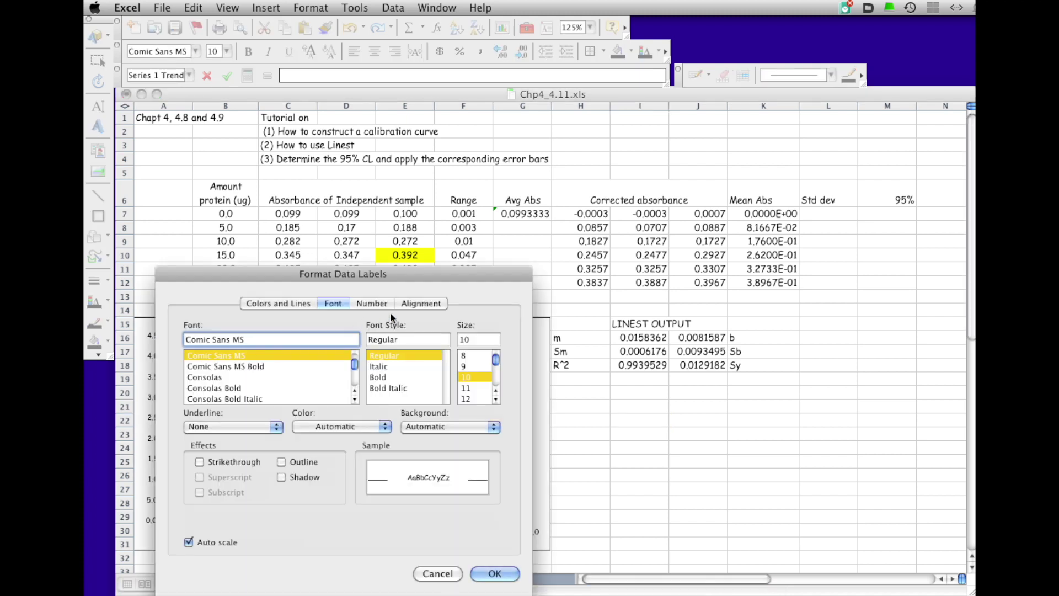
{"action": "left_click", "coordinate": [363, 302]}
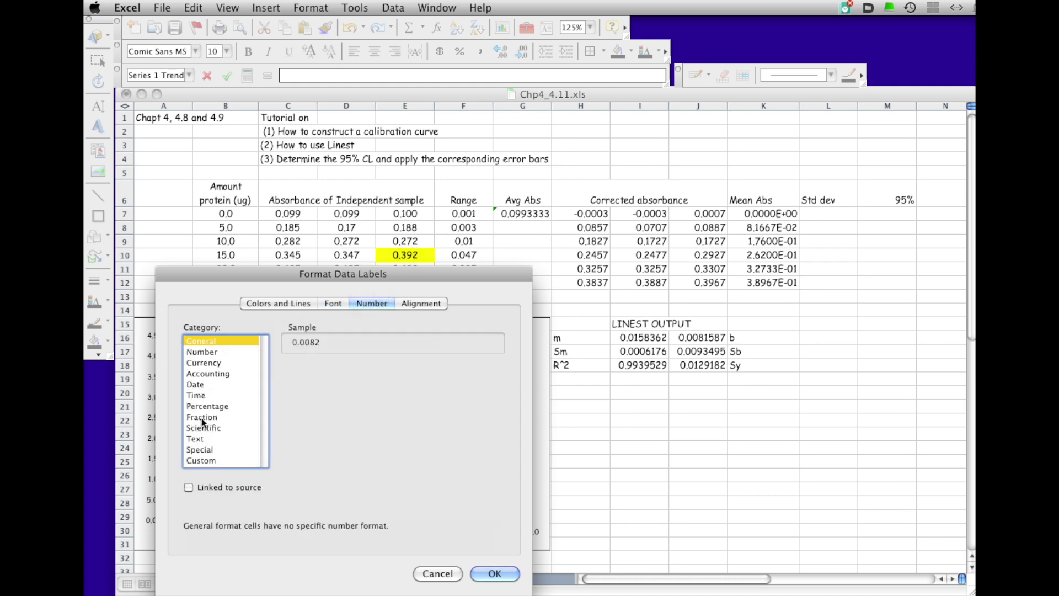
{"action": "left_click", "coordinate": [203, 427]}
{"action": "left_click", "coordinate": [405, 361]}
{"action": "left_click", "coordinate": [404, 363]}
{"action": "left_click", "coordinate": [493, 574]}
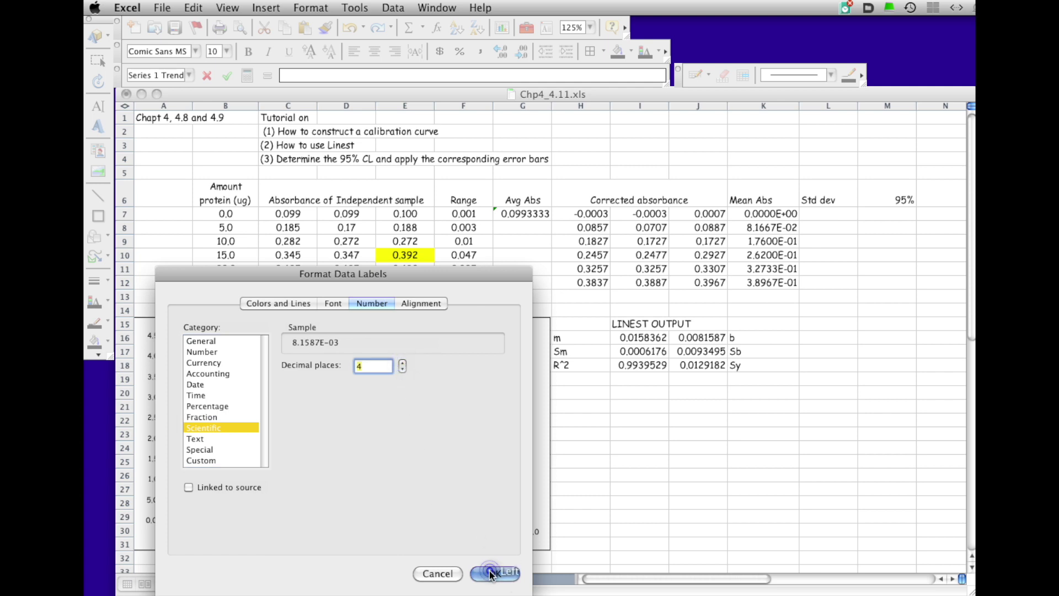
Step: Move the trendline equation label rightward so it clears the chart's vertical axis
{"action": "left_click", "coordinate": [272, 375]}
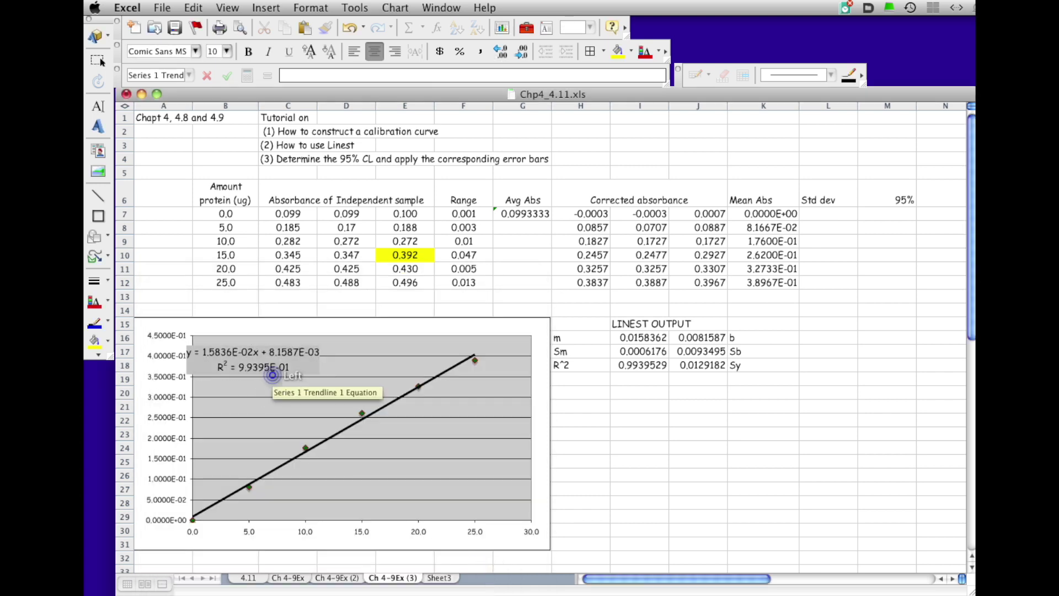
{"action": "left_click", "coordinate": [287, 353]}
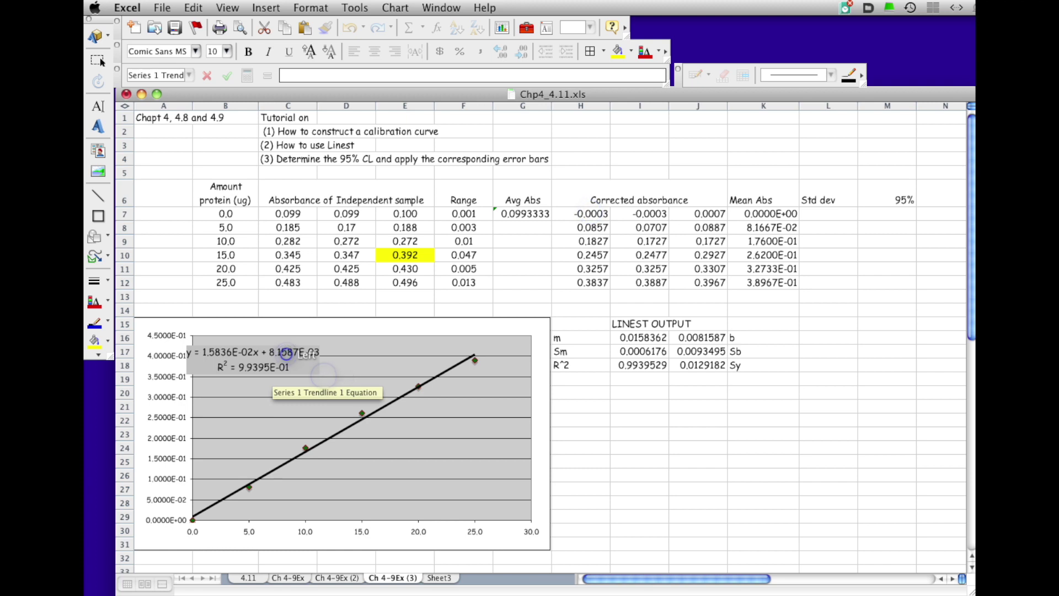
{"action": "left_click", "coordinate": [271, 419]}
{"action": "left_click", "coordinate": [255, 377]}
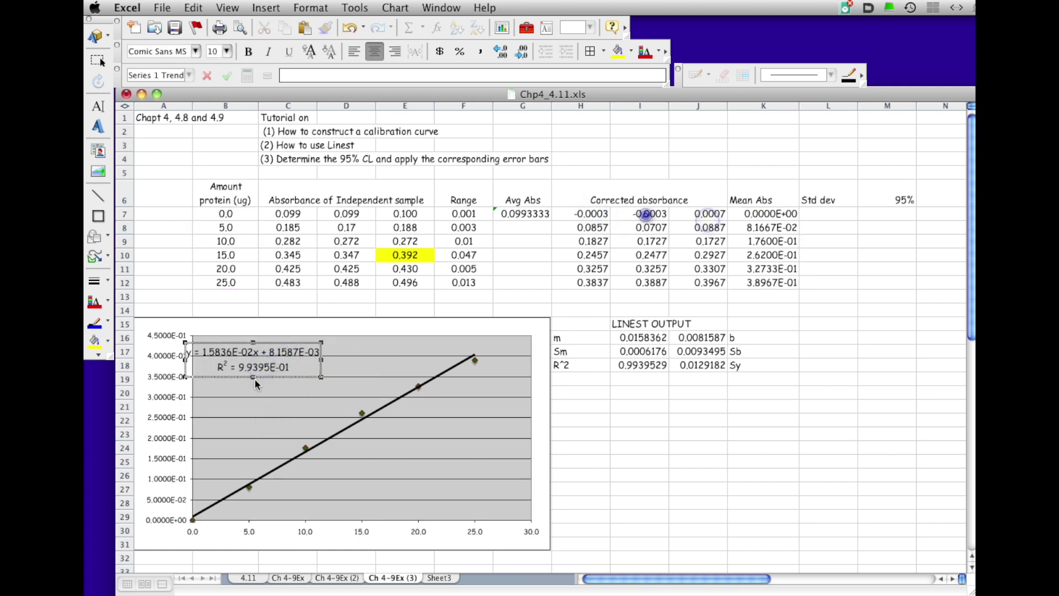
{"action": "left_click_drag", "start_coordinate": [226, 376], "coordinate": [267, 374]}
Step: Give the trendline equation label a light yellow fill
{"action": "double_click", "coordinate": [267, 374]}
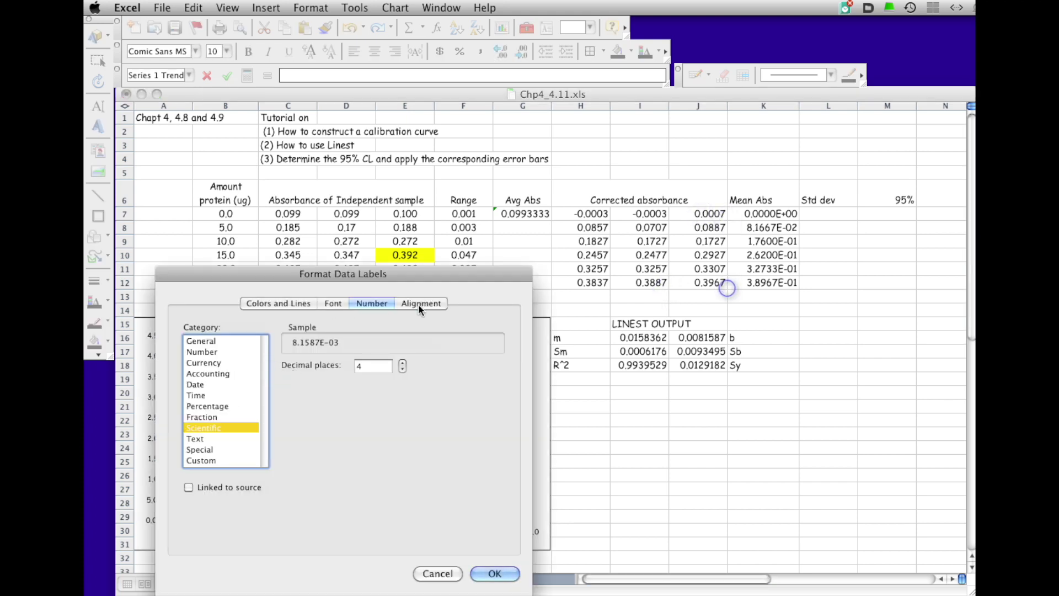
{"action": "left_click", "coordinate": [271, 303]}
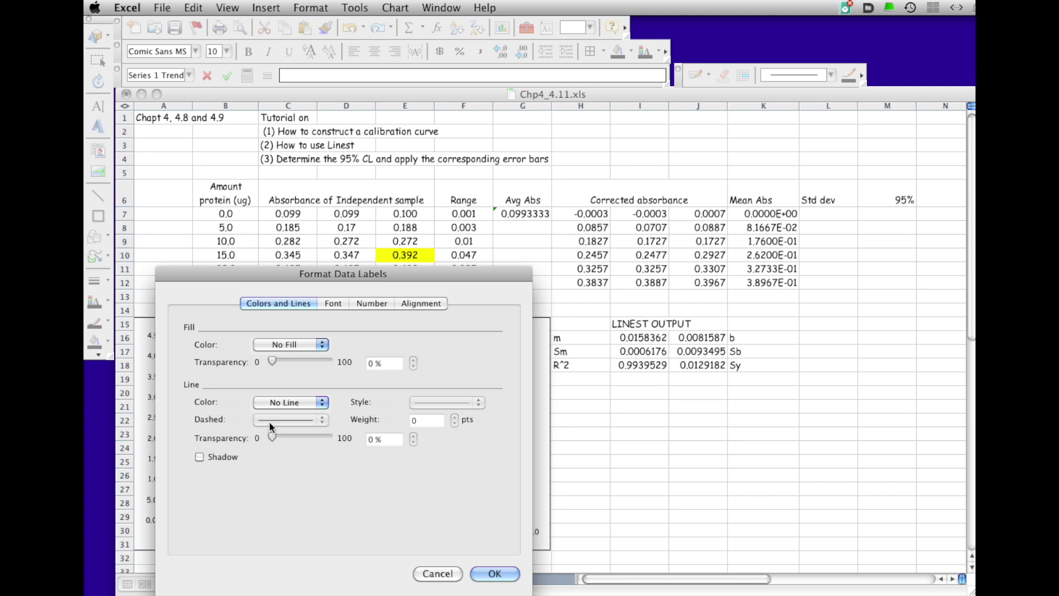
{"action": "left_click", "coordinate": [292, 345]}
{"action": "left_click", "coordinate": [287, 455]}
{"action": "left_click", "coordinate": [494, 574]}
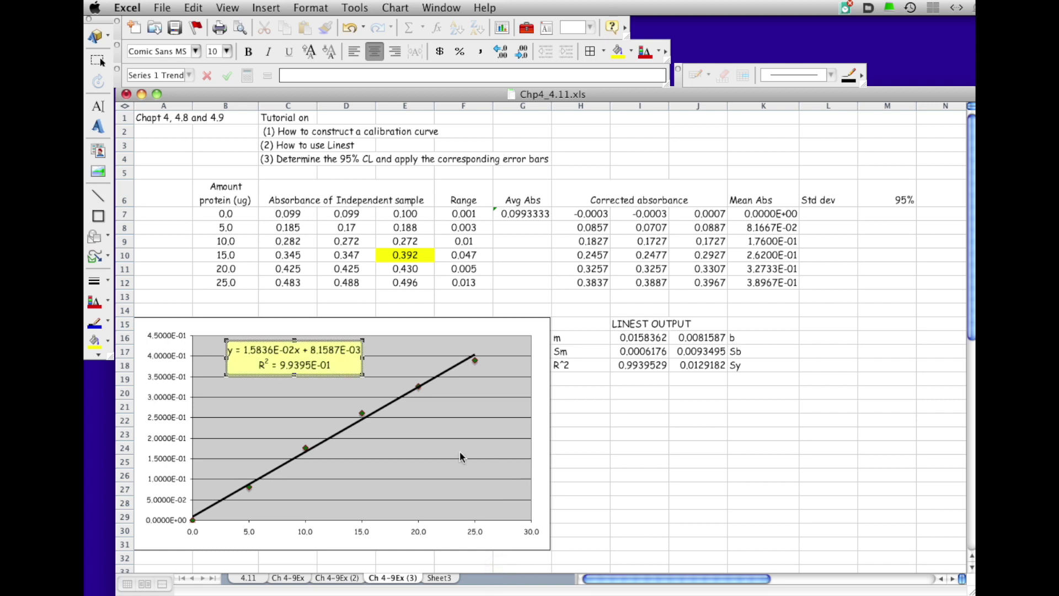
{"action": "left_click", "coordinate": [460, 453]}
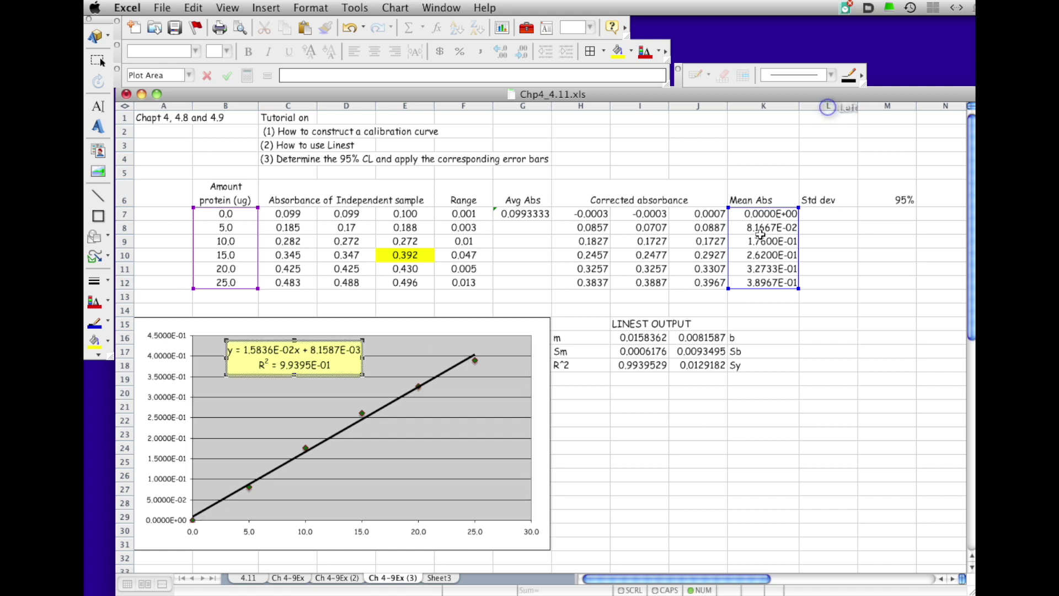
Step: Insert a blank column L between the Mean Abs and Std dev columns
{"action": "left_click", "coordinate": [829, 102]}
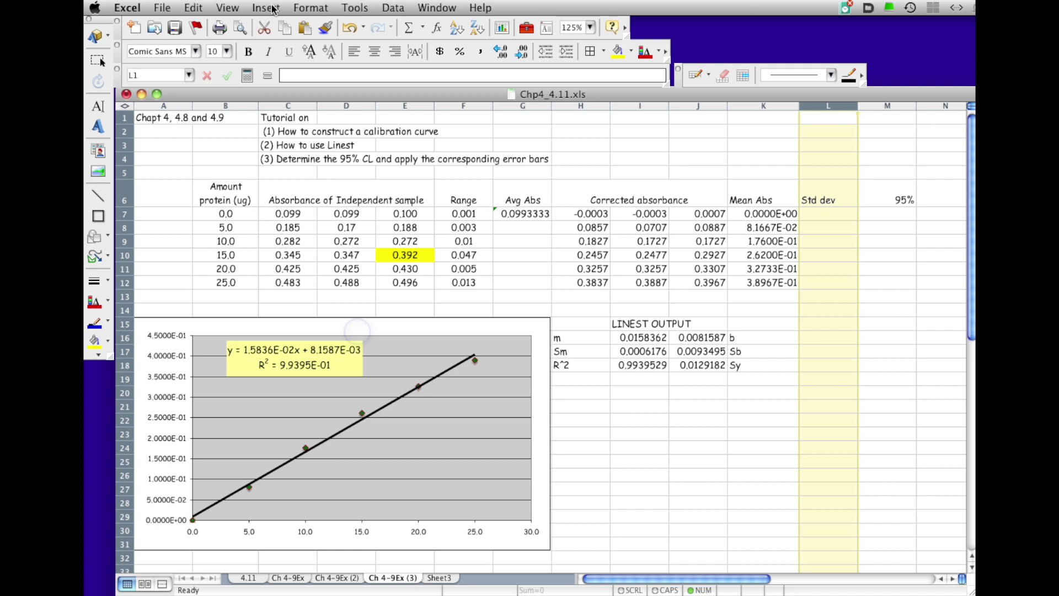
{"action": "left_click", "coordinate": [255, 8]}
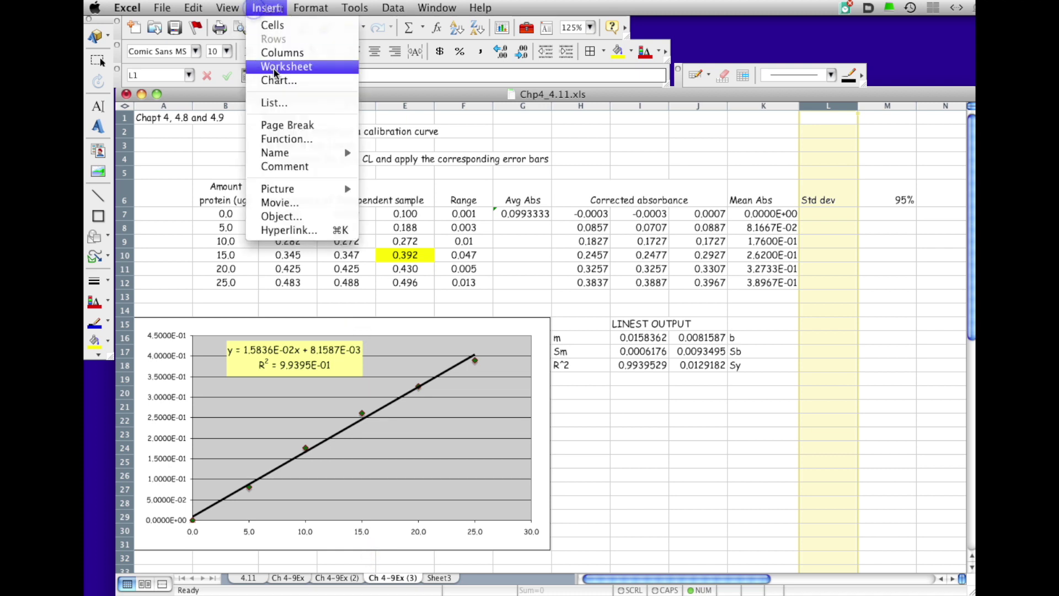
{"action": "left_click", "coordinate": [280, 52]}
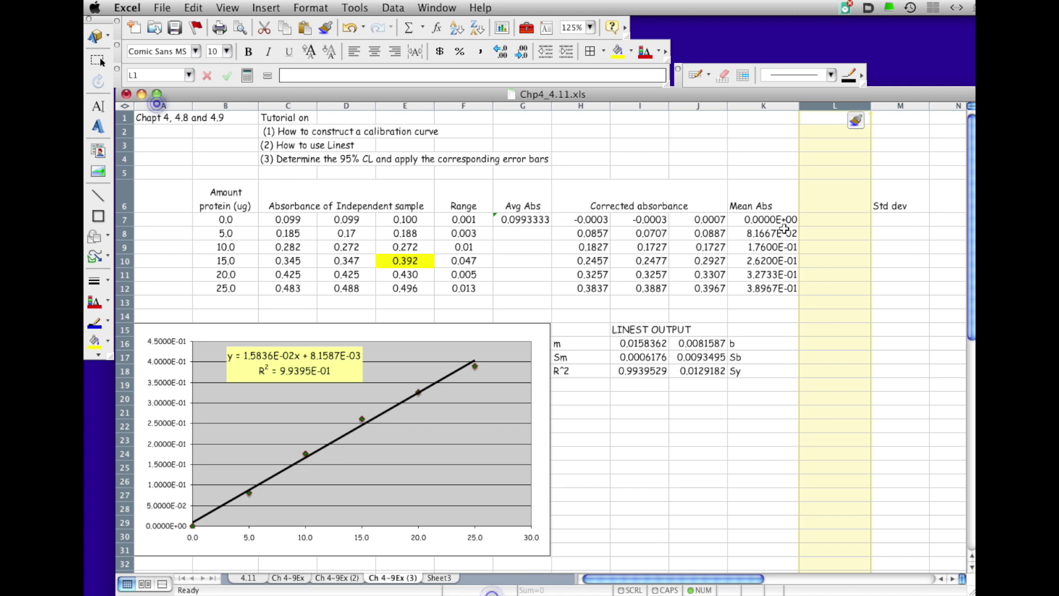
Step: Average the uncorrected absorbances C7:E7 in L7 with the AVERAGE function and fill the formula through L12
{"action": "left_click", "coordinate": [834, 220]}
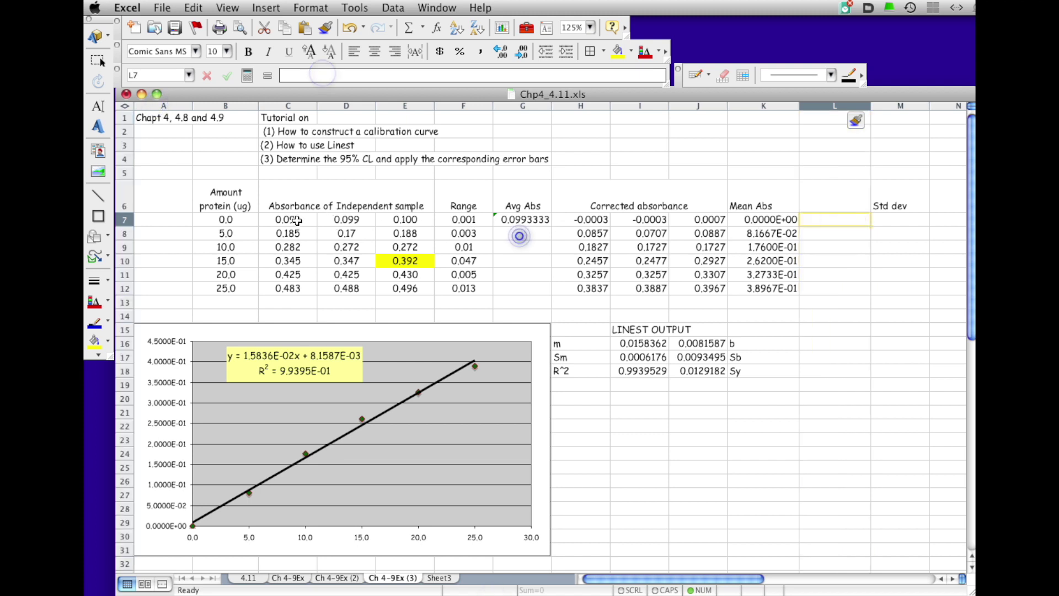
{"action": "left_click", "coordinate": [831, 217]}
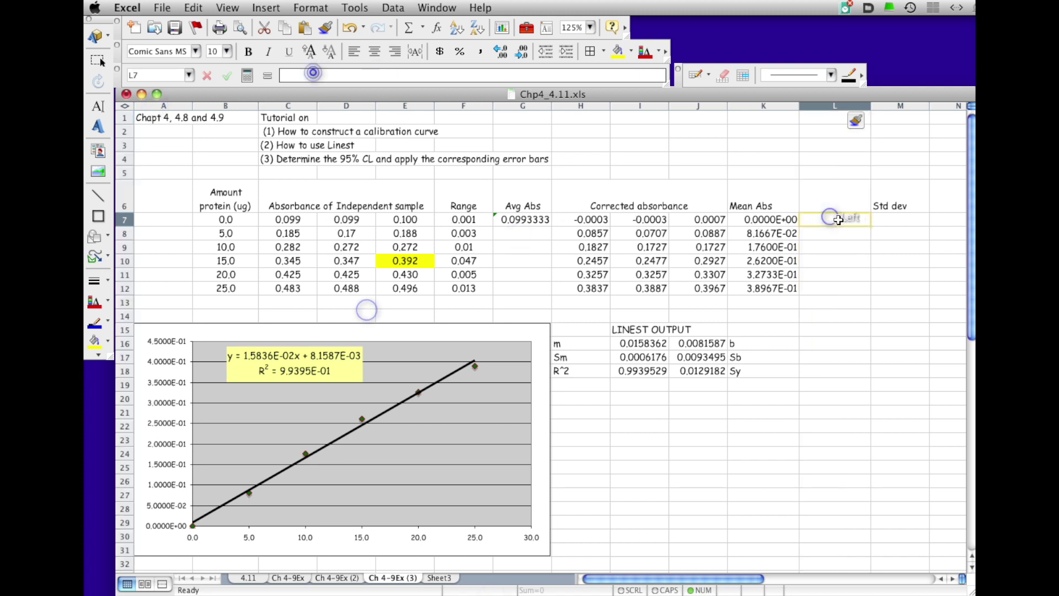
{"action": "type", "text": "=average("}
{"action": "left_click", "coordinate": [330, 226]}
{"action": "left_click", "coordinate": [283, 219]}
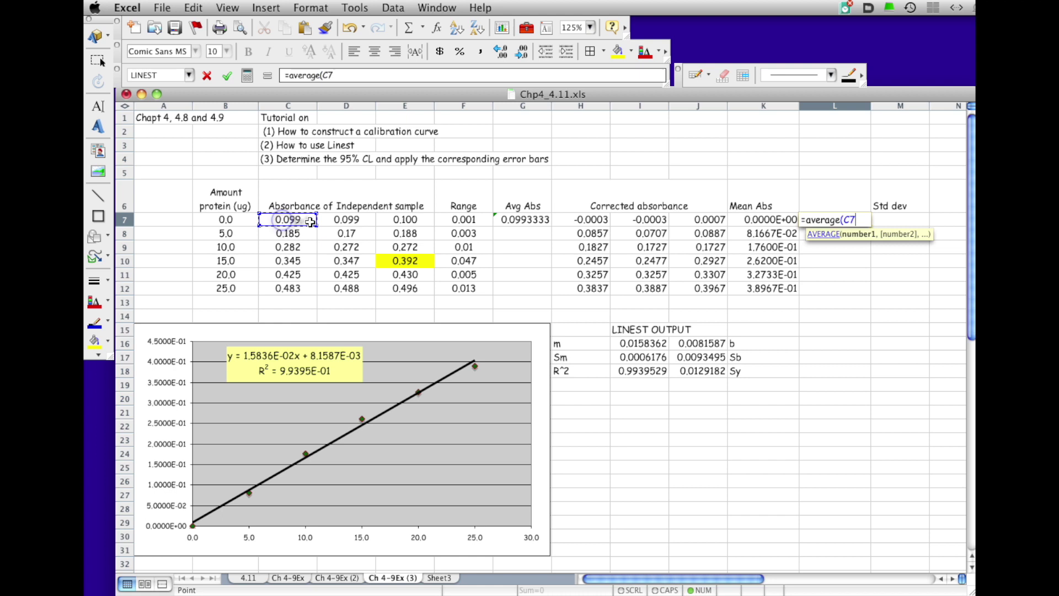
{"action": "left_click_drag", "start_coordinate": [311, 222], "coordinate": [417, 223]}
{"action": "type", "text": ")"}
{"action": "key", "text": "Return"}
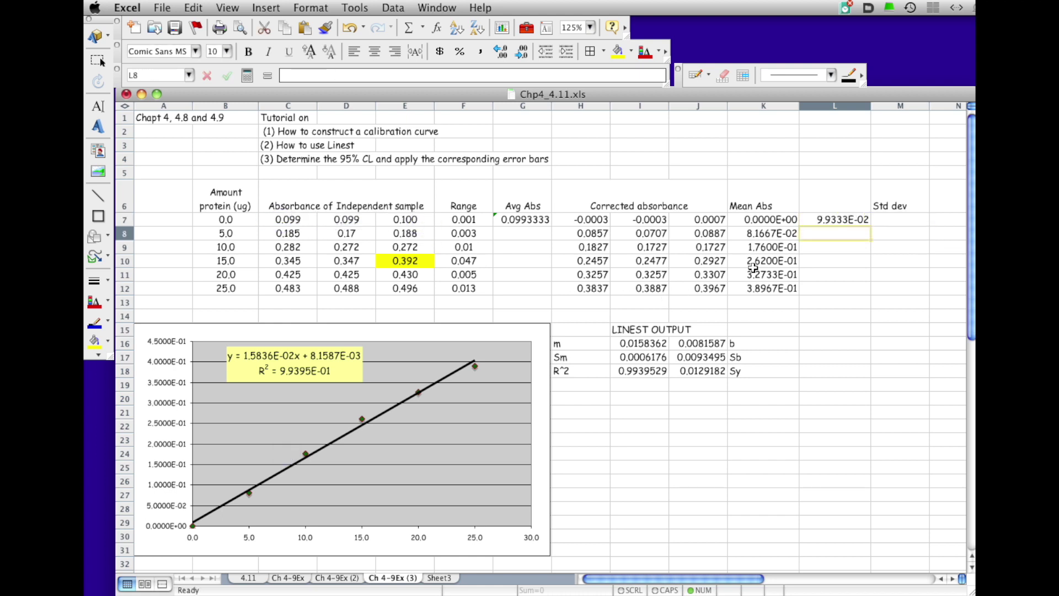
{"action": "left_click", "coordinate": [855, 220]}
{"action": "left_click_drag", "start_coordinate": [868, 232], "coordinate": [864, 295]}
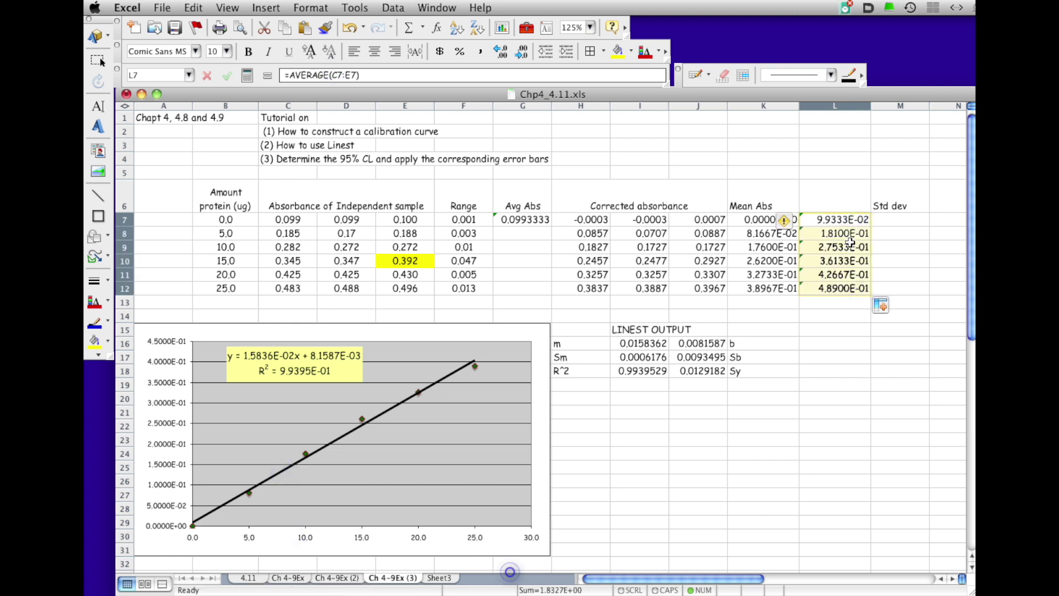
{"action": "left_click", "coordinate": [460, 438]}
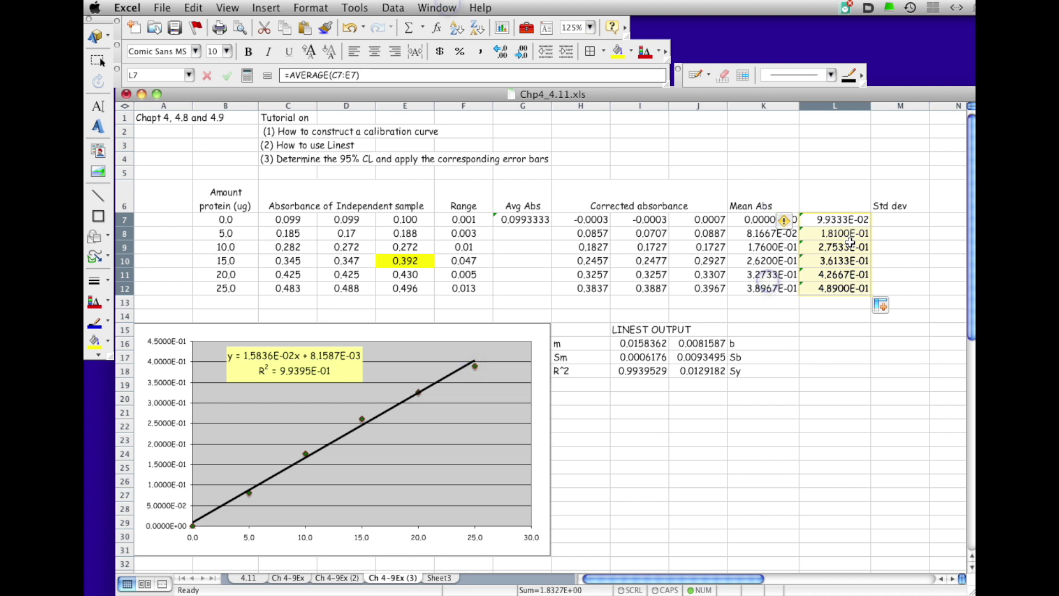
Step: Enter the column heading "Mean 2" in L6 and centre it
{"action": "left_click", "coordinate": [824, 208]}
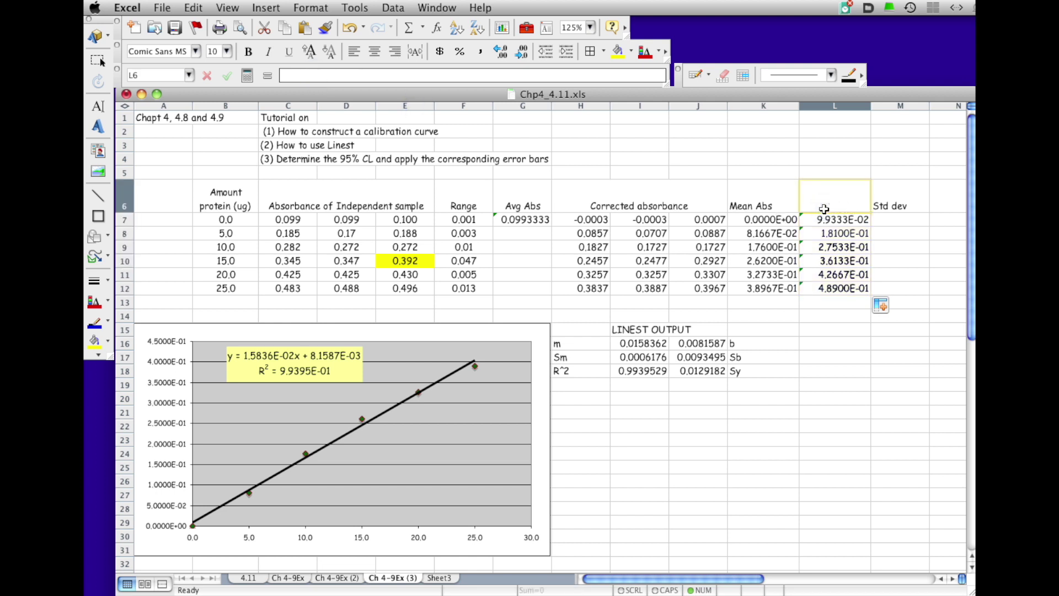
{"action": "type", "text": "Meabn"}
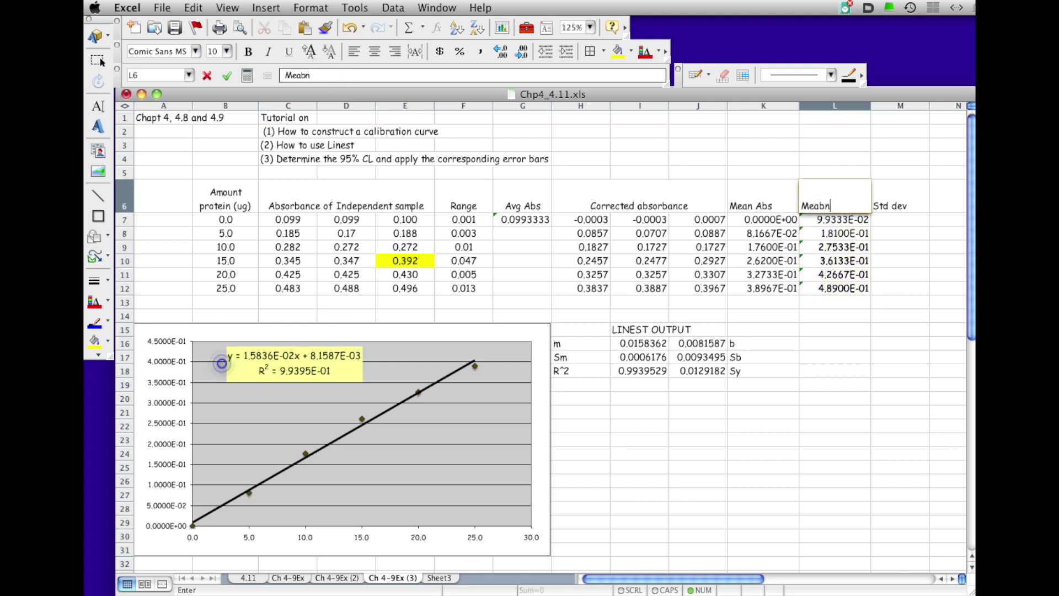
{"action": "key", "text": "BackSpace"}
{"action": "type", "text": "n 2"}
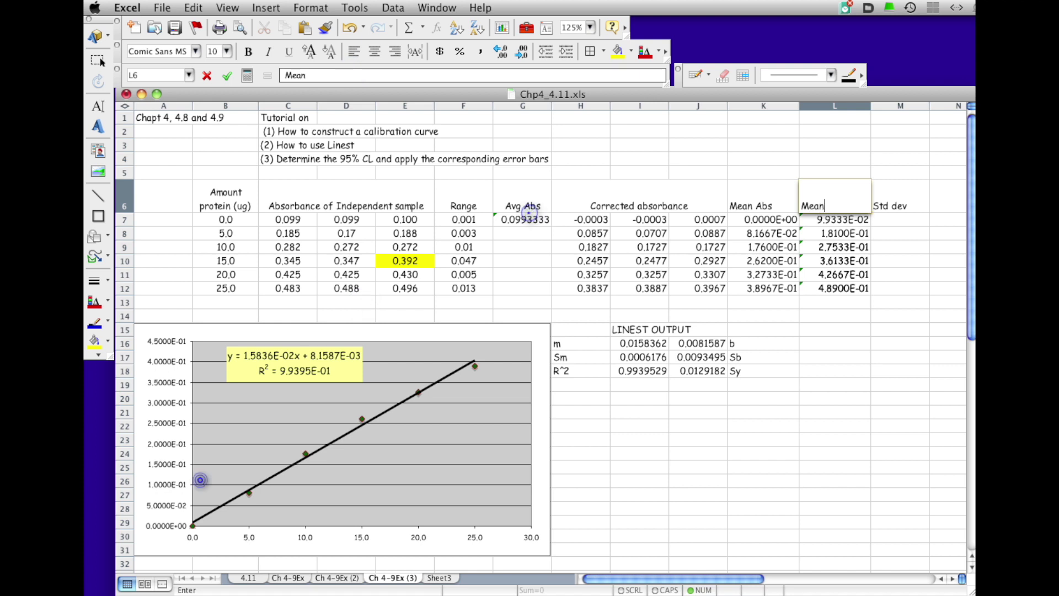
{"action": "key", "text": "Return"}
{"action": "left_click", "coordinate": [825, 205]}
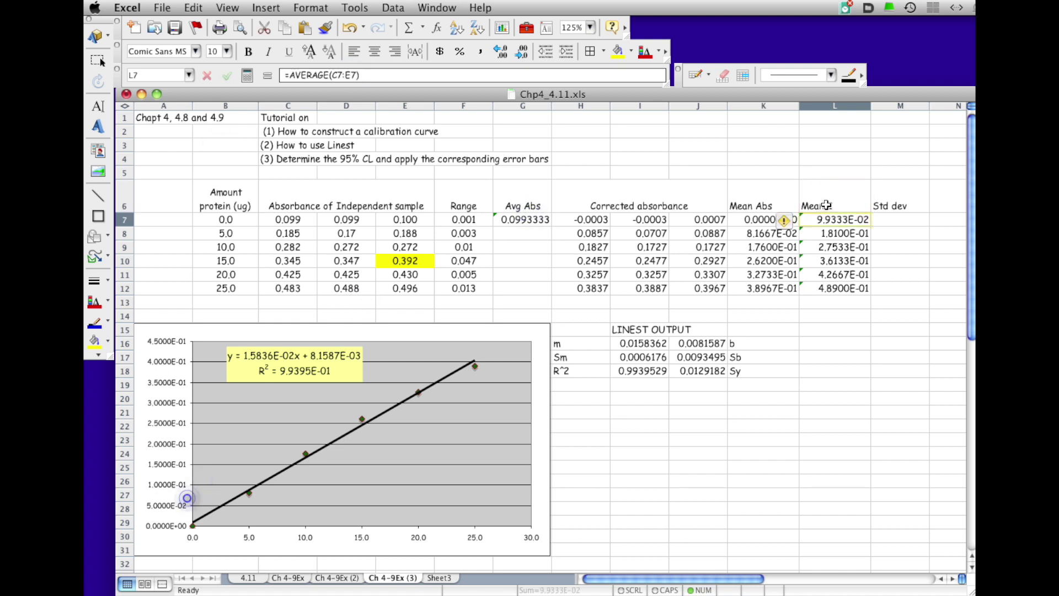
{"action": "left_click", "coordinate": [374, 51]}
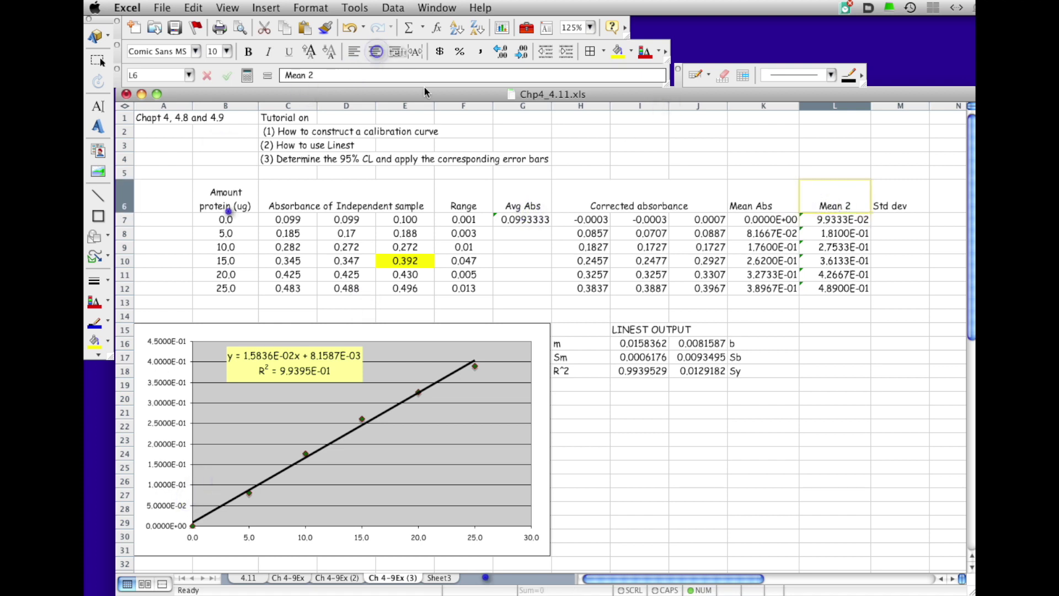
Step: Enter the label "Tinv(95%,2)" in cell L15
{"action": "scroll", "coordinate": [772, 489], "scroll_direction": "right", "scroll_amount": 1}
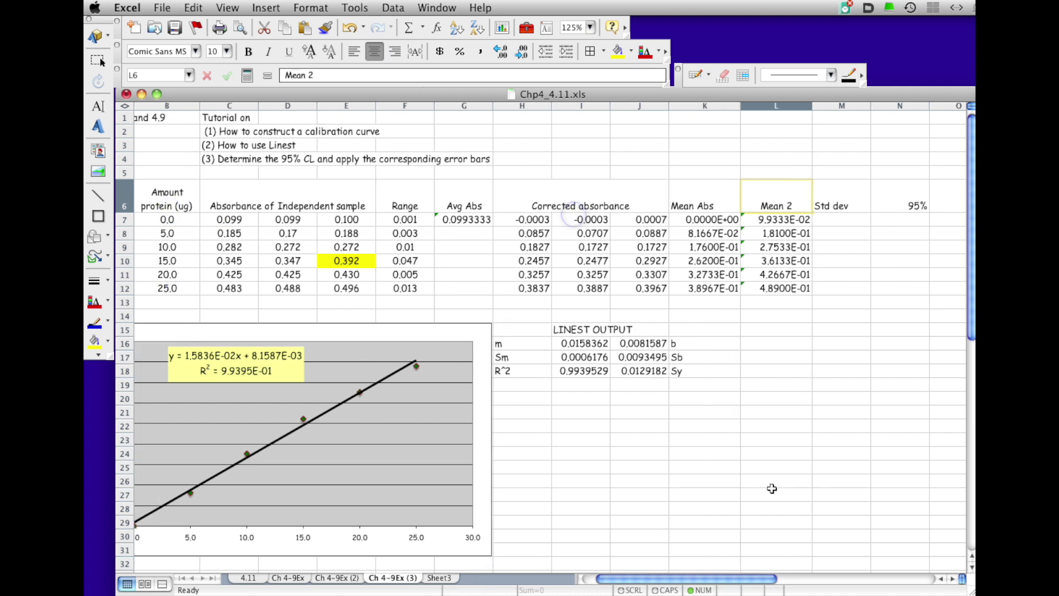
{"action": "left_click", "coordinate": [765, 331]}
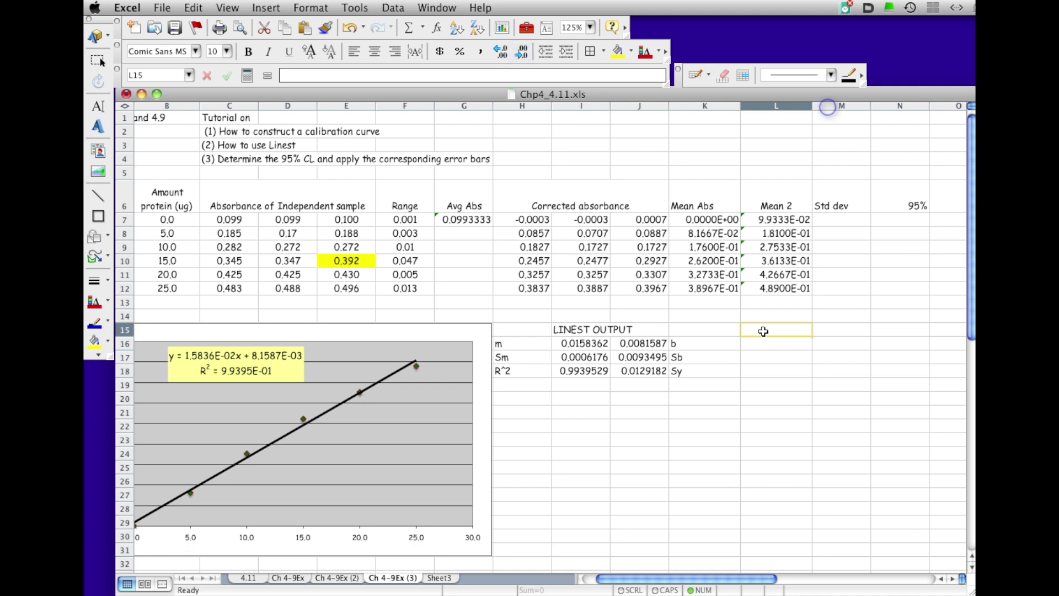
{"action": "type", "text": "Tin"}
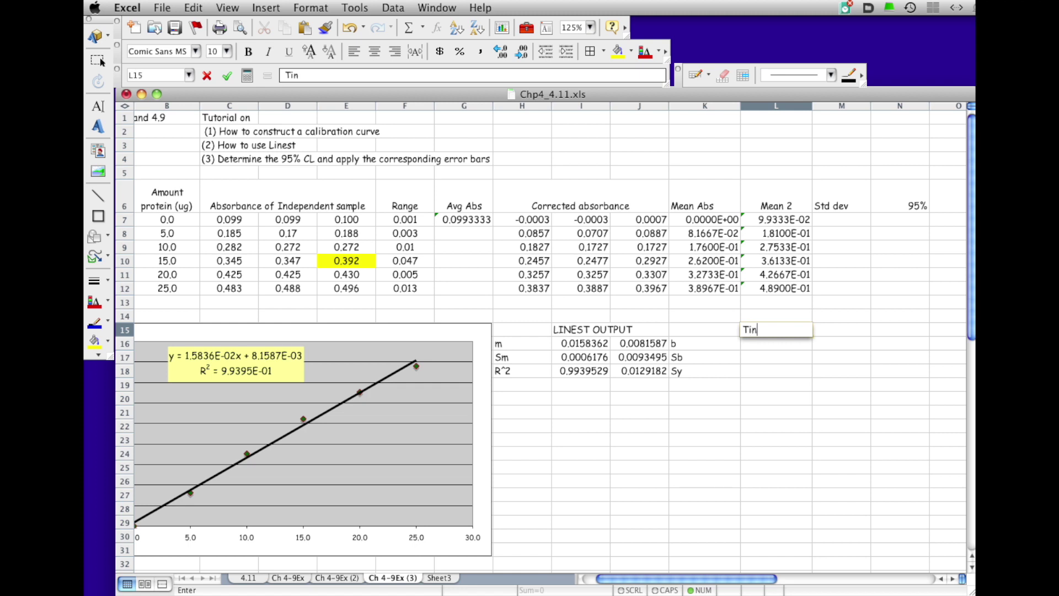
{"action": "type", "text": "v(95%,2"}
Step: Calculate the Student's t value in M15 with the formula =TINV(1-.95,2)
{"action": "left_click", "coordinate": [836, 331]}
{"action": "type", "text": "=TINV"}
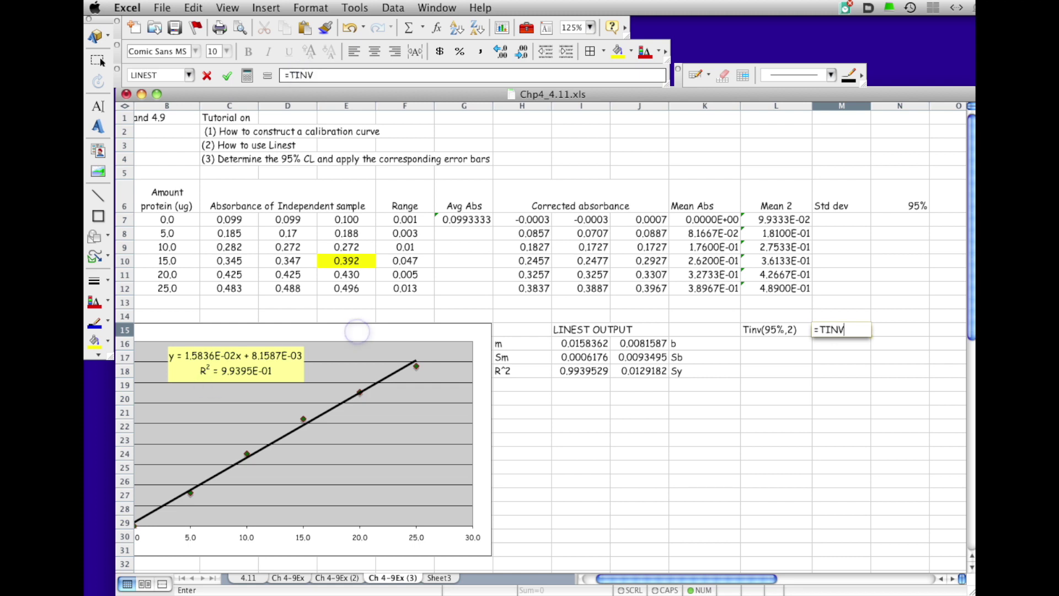
{"action": "type", "text": "1-.9"}
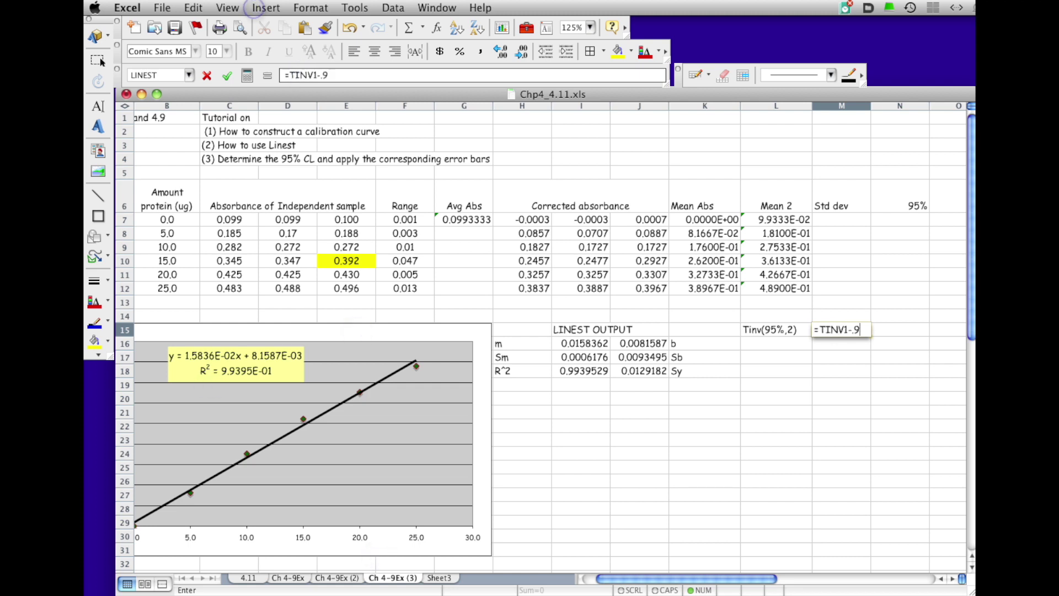
{"action": "type", "text": "5,2"}
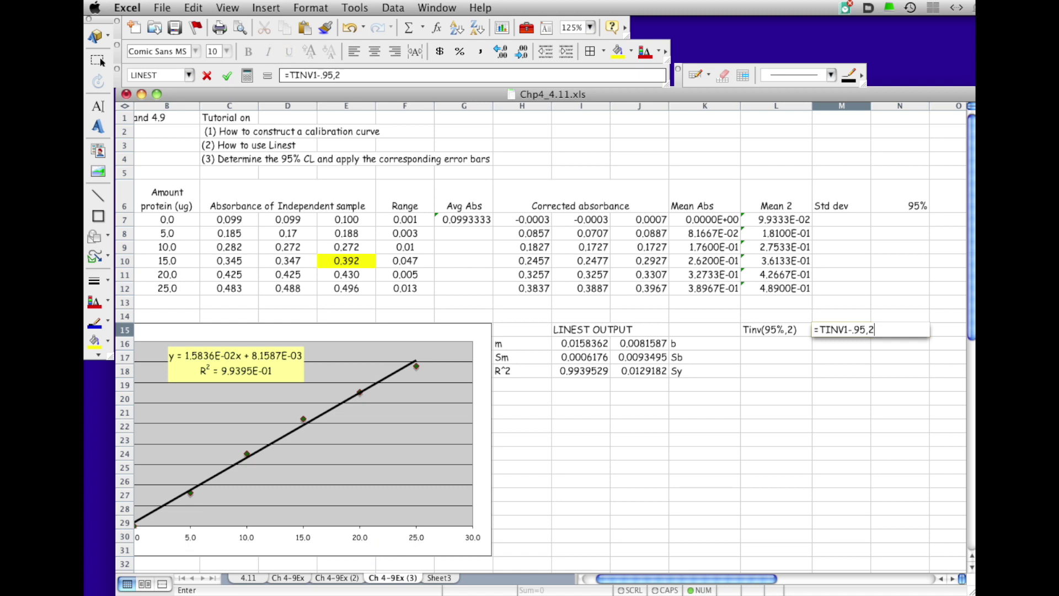
{"action": "mouse_move", "coordinate": [845, 337]}
{"action": "left_mouse_down"}
{"action": "mouse_move", "coordinate": [871, 357]}
{"action": "mouse_move", "coordinate": [847, 343]}
{"action": "left_mouse_up"}
{"action": "left_click", "coordinate": [323, 74]}
{"action": "type", "text": "("}
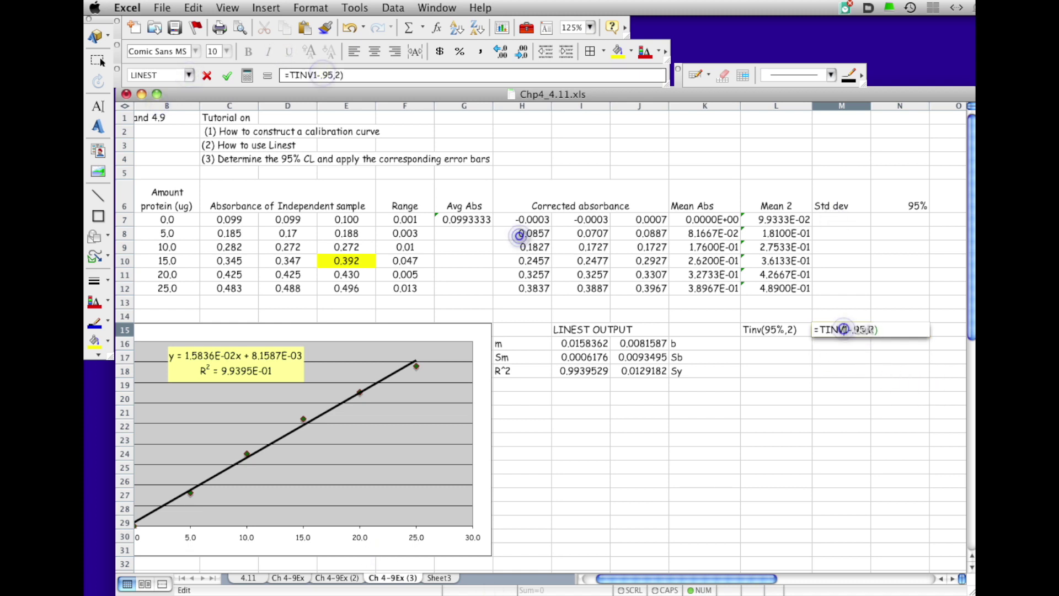
{"action": "key", "text": "Return"}
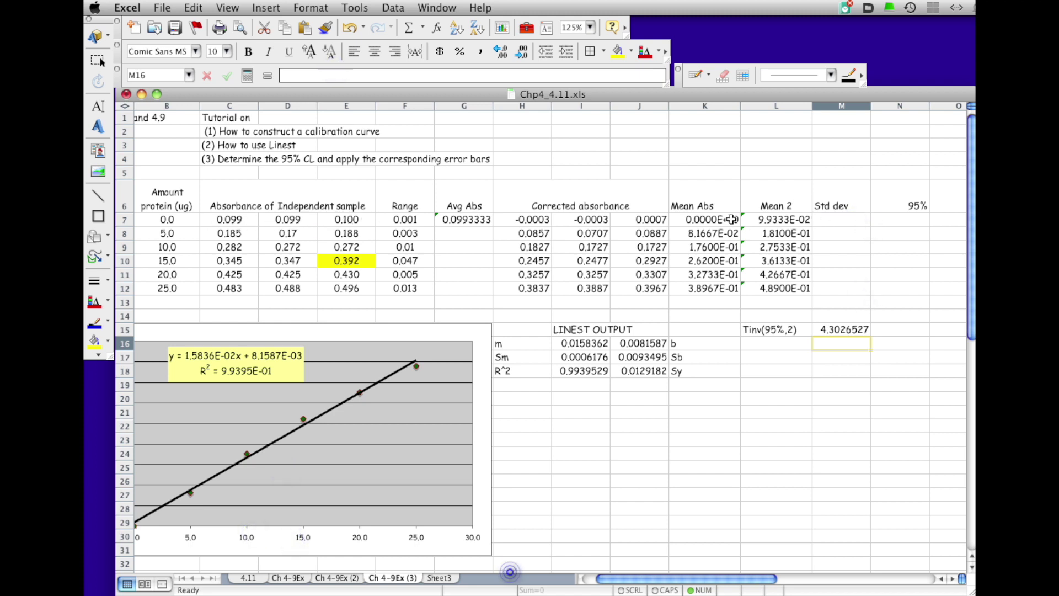
Step: Calculate the standard deviation of C7:E7 in M7 with STDEV and fill the formula through M12
{"action": "left_click", "coordinate": [840, 219]}
{"action": "type", "text": "="}
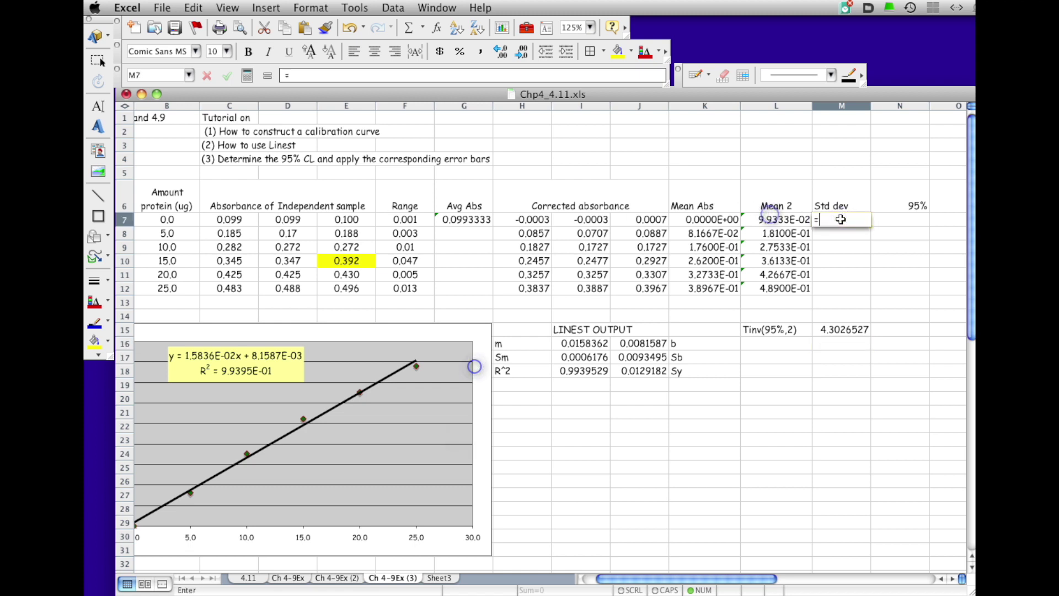
{"action": "type", "text": "stdev("}
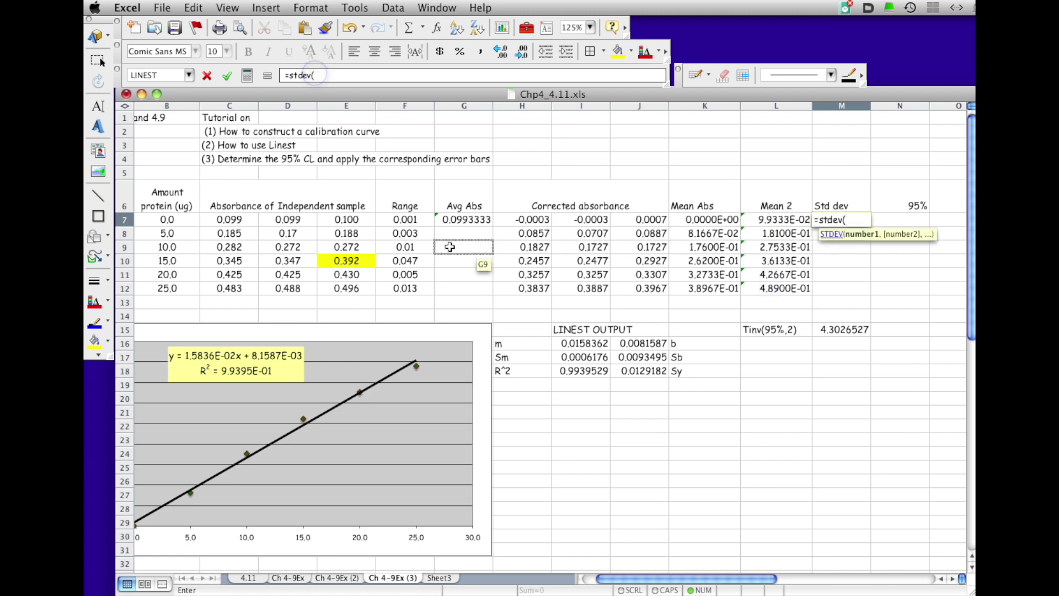
{"action": "left_click", "coordinate": [237, 218]}
{"action": "left_click_drag", "start_coordinate": [238, 218], "coordinate": [378, 223]}
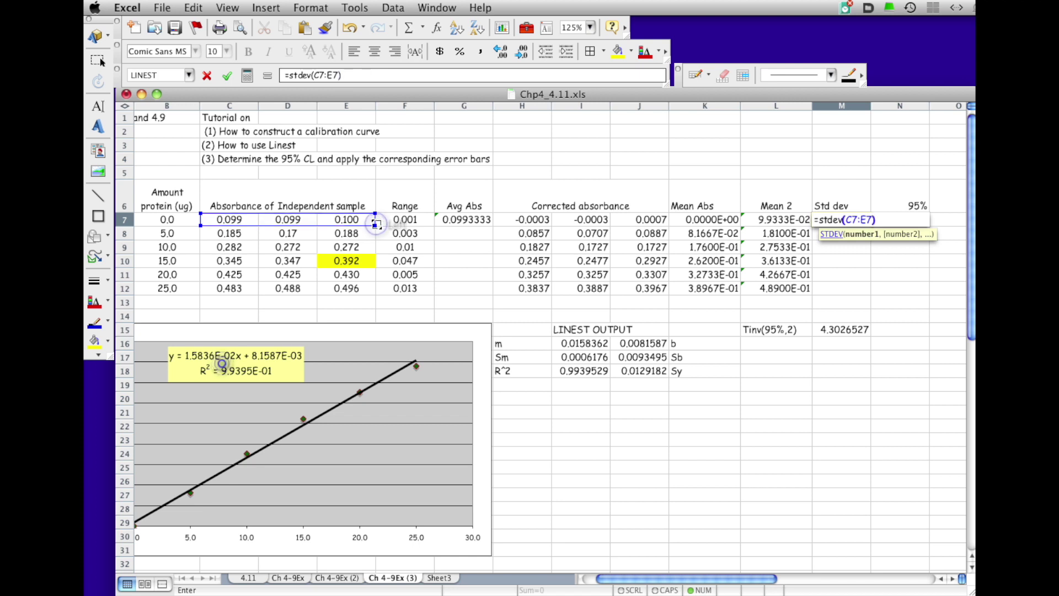
{"action": "key", "text": "Return"}
{"action": "left_click", "coordinate": [858, 220]}
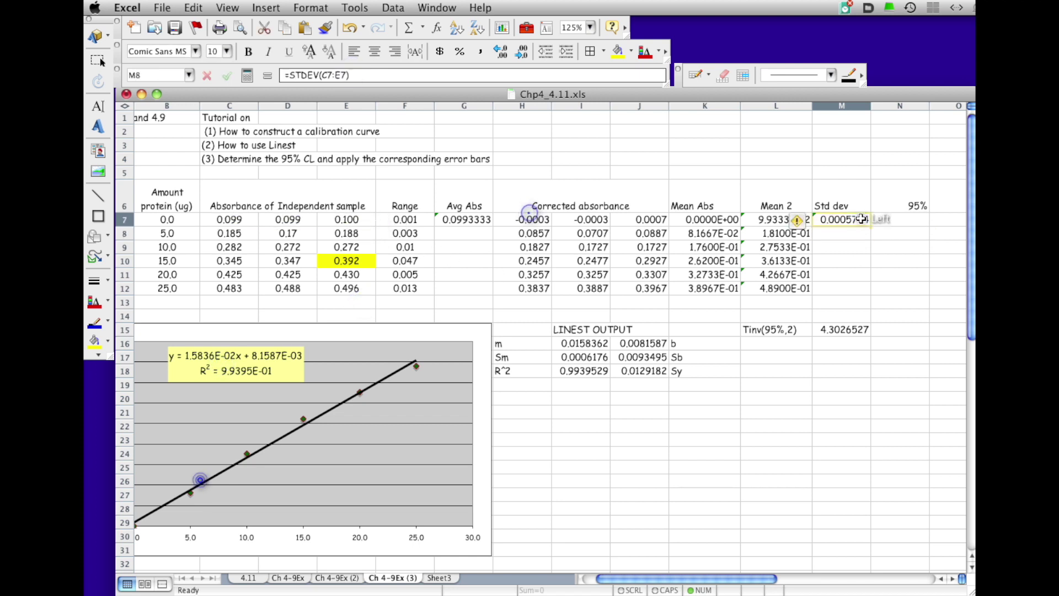
{"action": "left_click_drag", "start_coordinate": [870, 226], "coordinate": [872, 294]}
Step: Enter the label "95% CL" in L16, below the Tinv label
{"action": "left_click", "coordinate": [773, 343]}
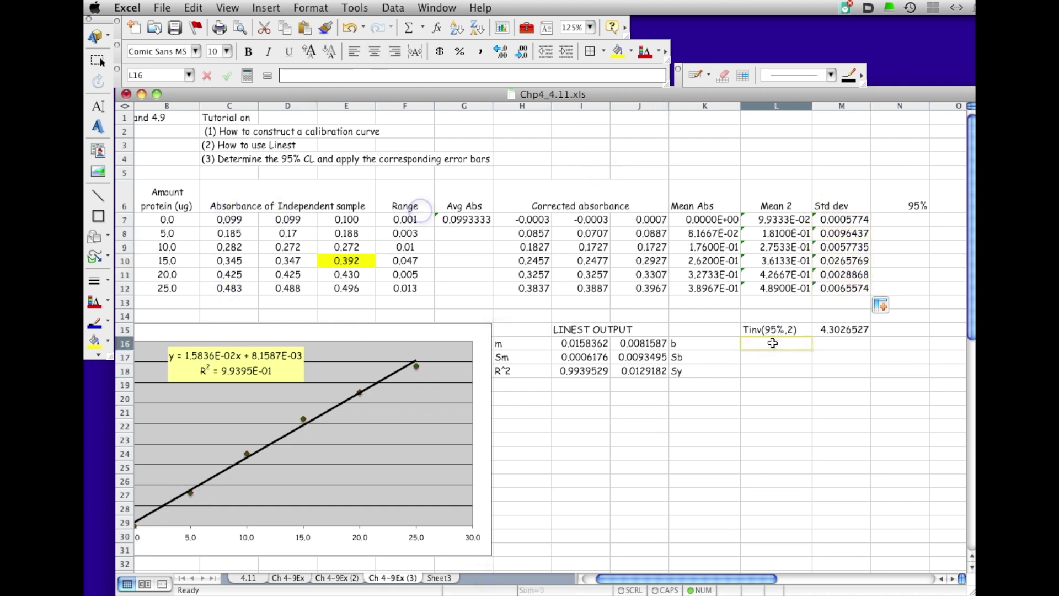
{"action": "type", "text": "95%"}
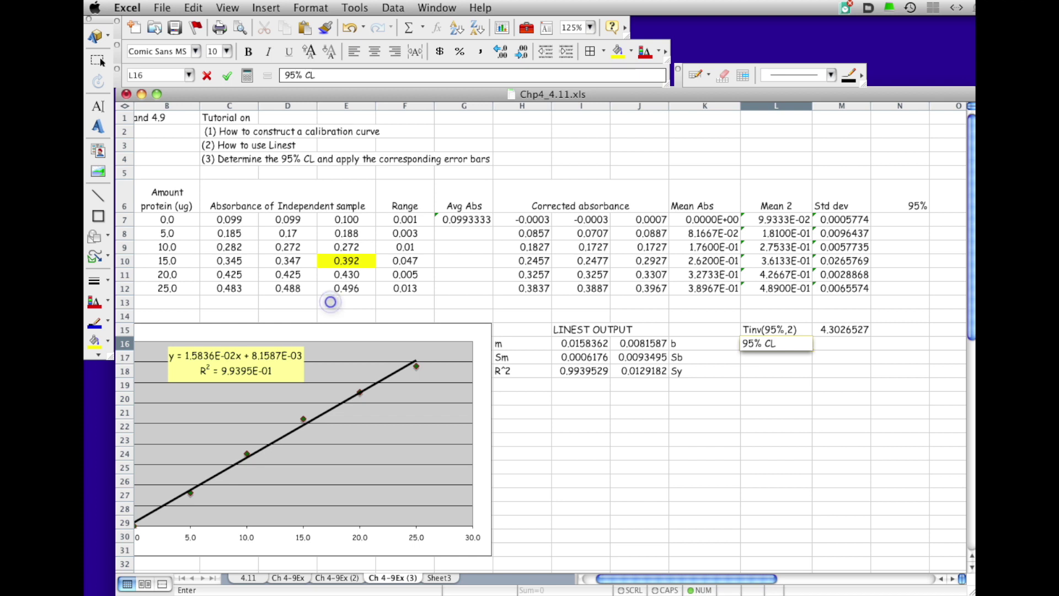
{"action": "type", "text": " CL"}
{"action": "key", "text": "Return"}
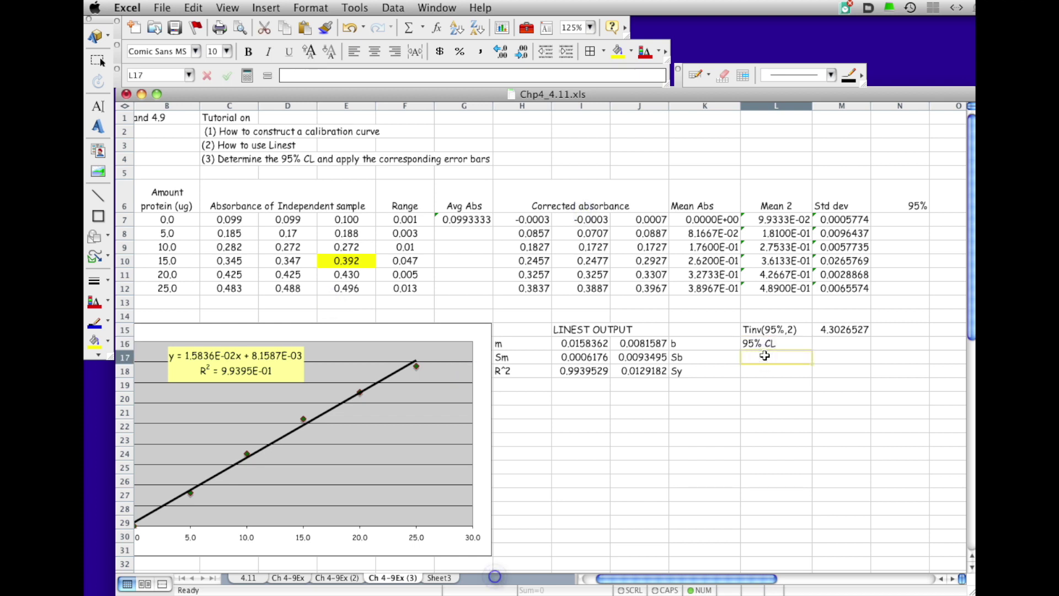
Step: Write the confidence limit expression "t * s / sqrt(3)" as text in cell L17
{"action": "type", "text": "t "}
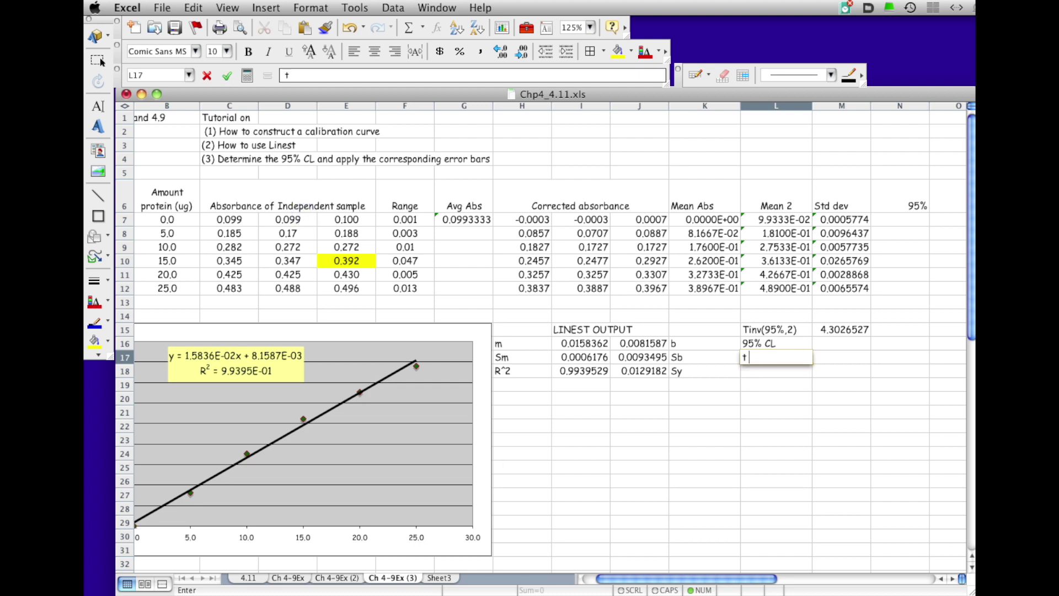
{"action": "type", "text": "* s /"}
{"action": "left_click", "coordinate": [225, 221]}
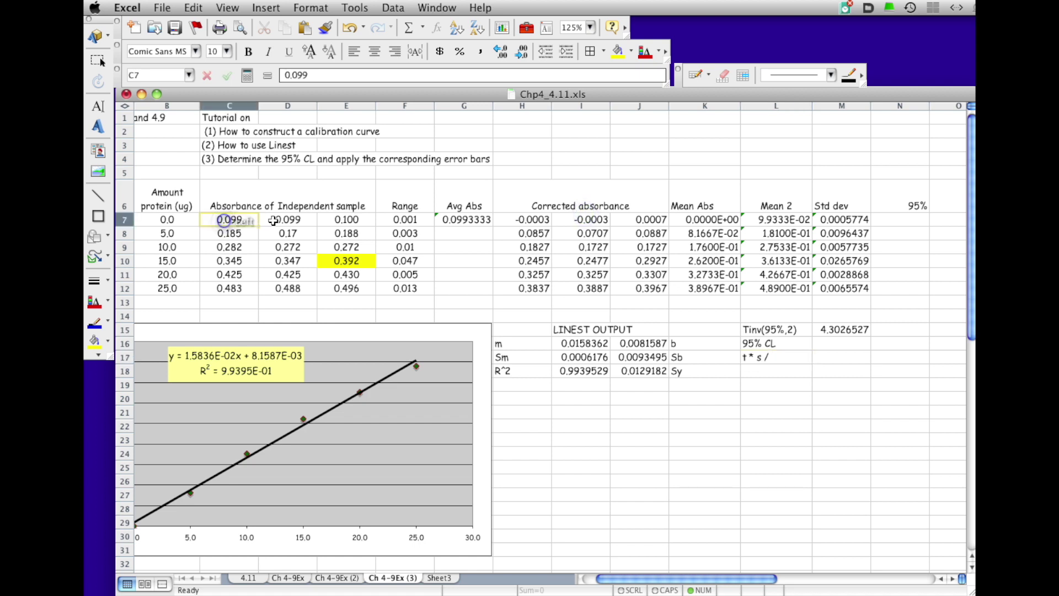
{"action": "left_click", "coordinate": [348, 221]}
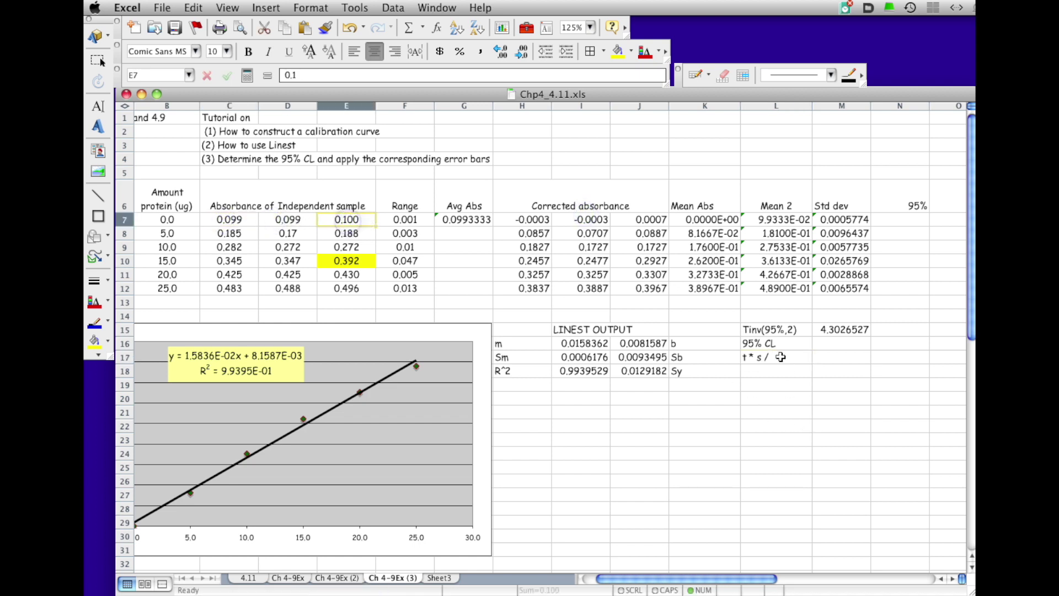
{"action": "left_click", "coordinate": [776, 356]}
{"action": "left_click", "coordinate": [332, 77]}
{"action": "type", "text": "s"}
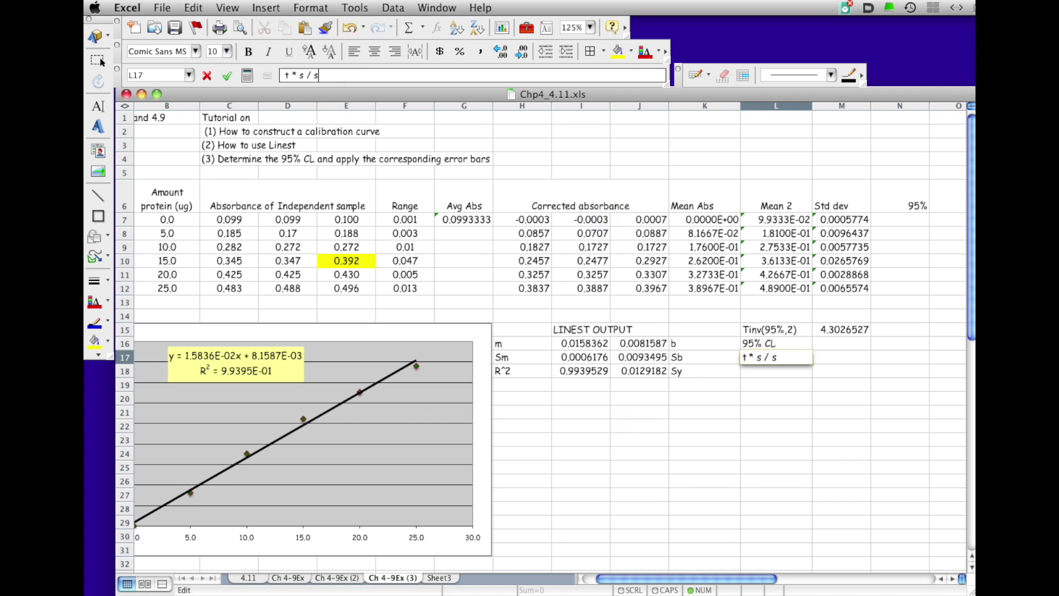
{"action": "type", "text": "qrt(3)"}
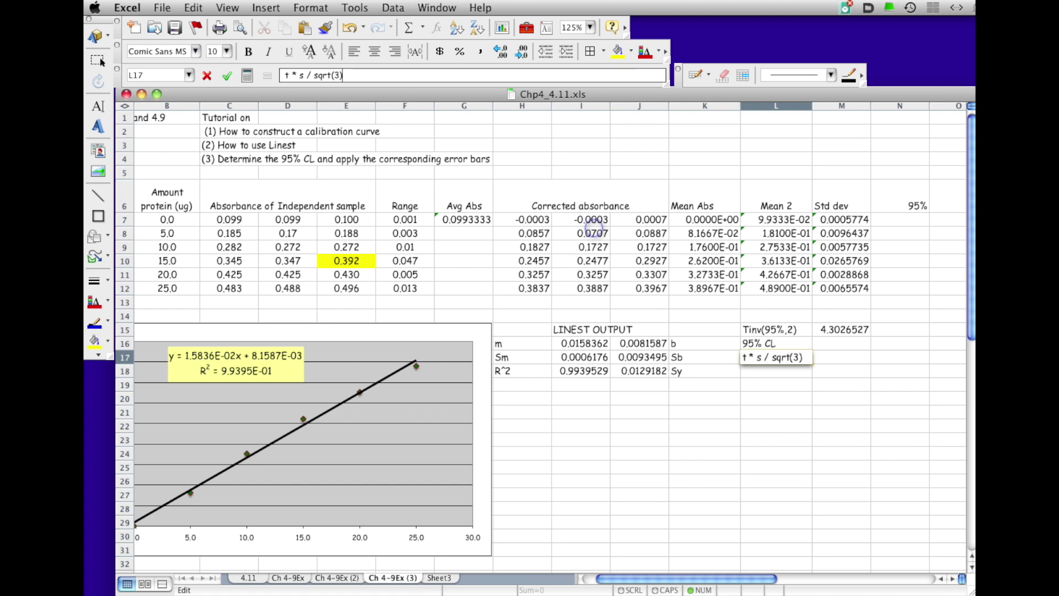
{"action": "key", "text": "Return"}
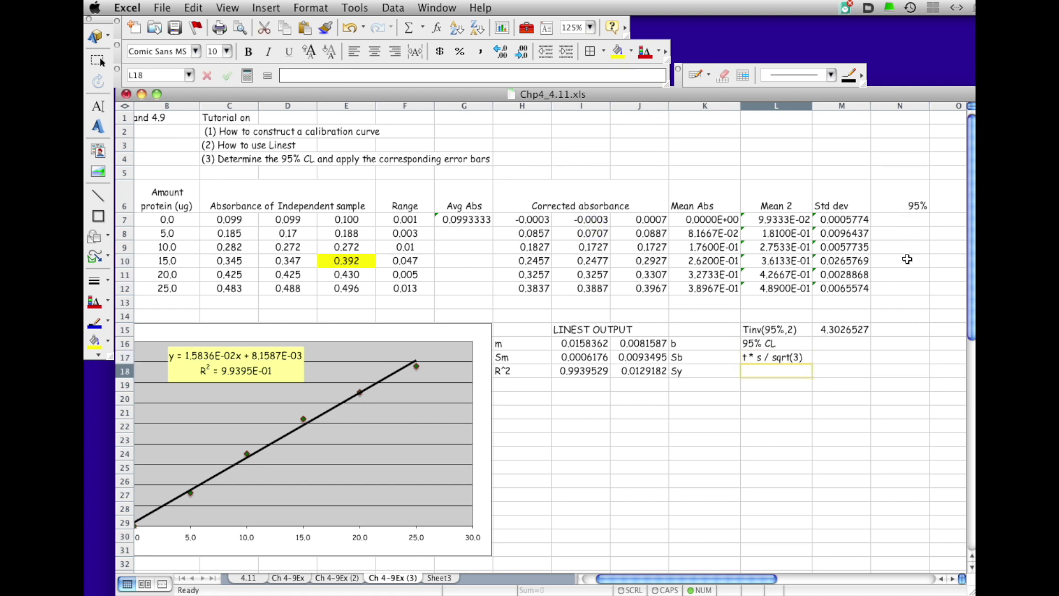
Step: Calculate the 95% confidence limit in N7 with =M$15*M7/SQRT(3) and fill the formula through N12
{"action": "left_click", "coordinate": [912, 219]}
{"action": "type", "text": "="}
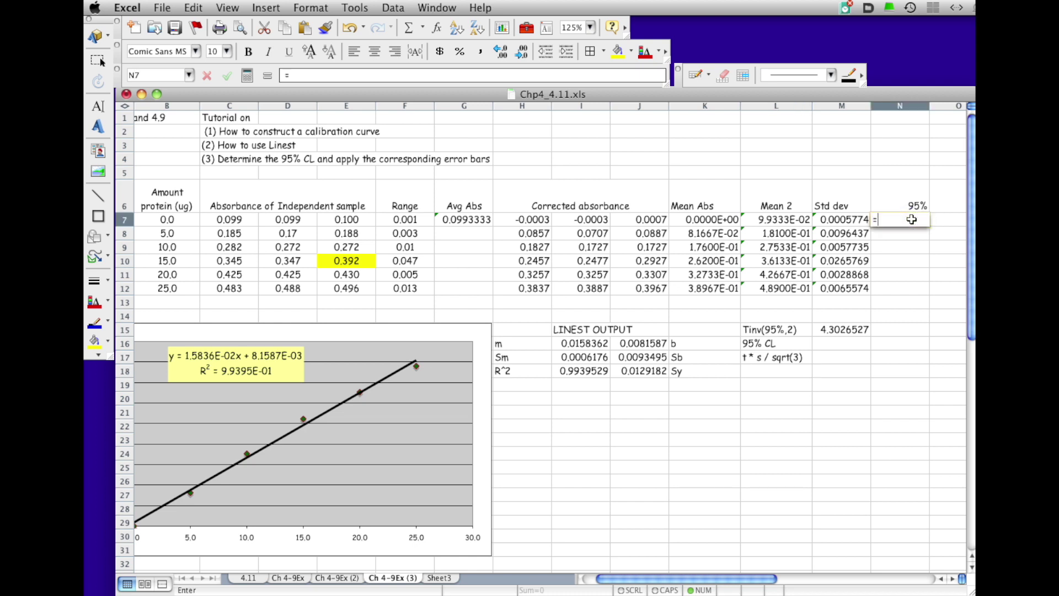
{"action": "left_click", "coordinate": [846, 331]}
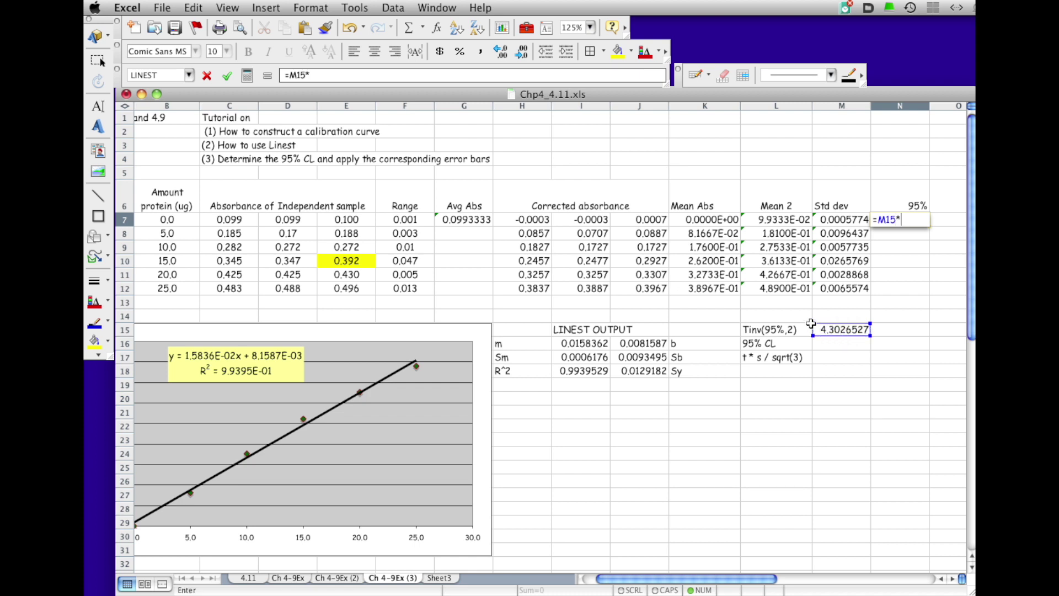
{"action": "type", "text": "*"}
{"action": "left_click", "coordinate": [840, 222]}
{"action": "type", "text": "/sqrt(3)"}
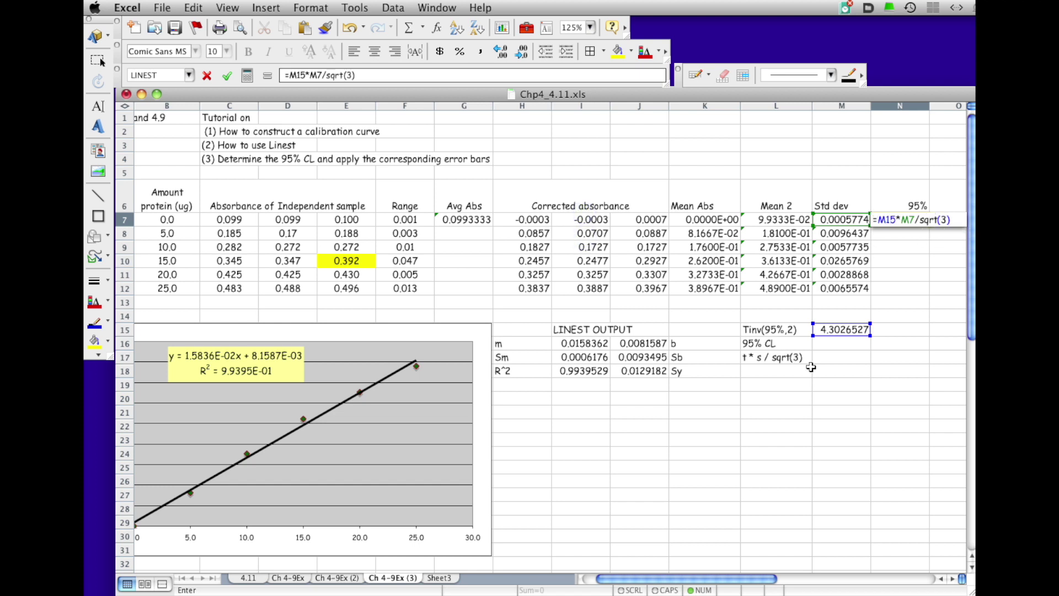
{"action": "left_click", "coordinate": [888, 220]}
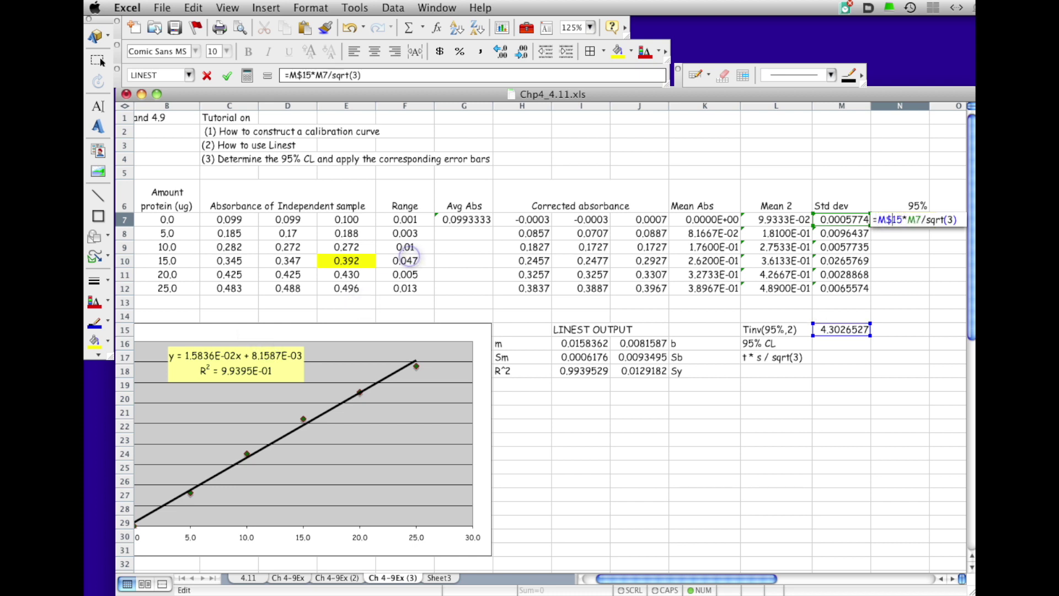
{"action": "key", "text": "Return"}
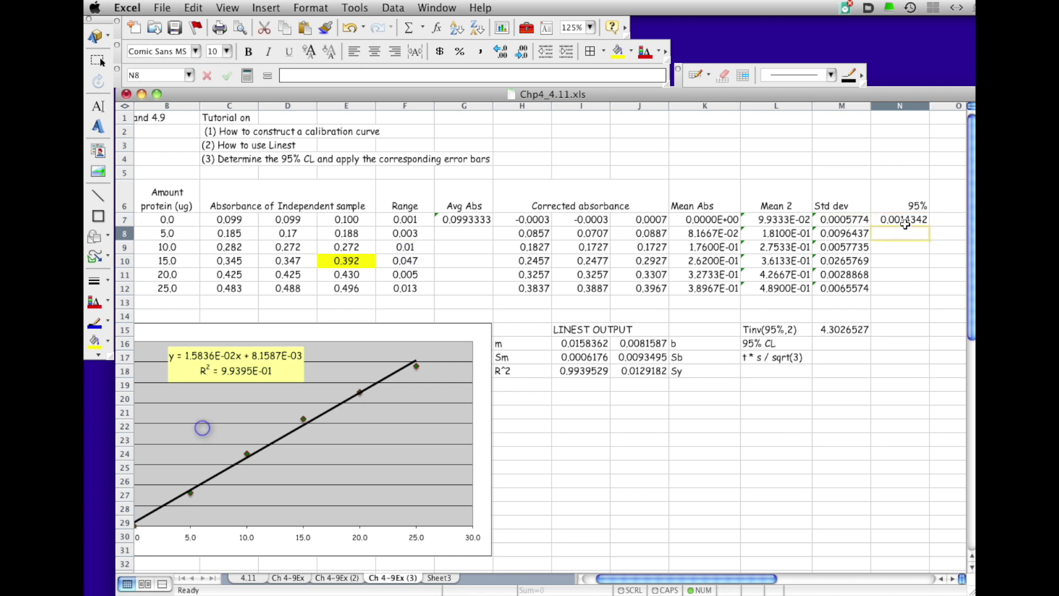
{"action": "left_click", "coordinate": [905, 223]}
{"action": "left_click_drag", "start_coordinate": [929, 226], "coordinate": [930, 292]}
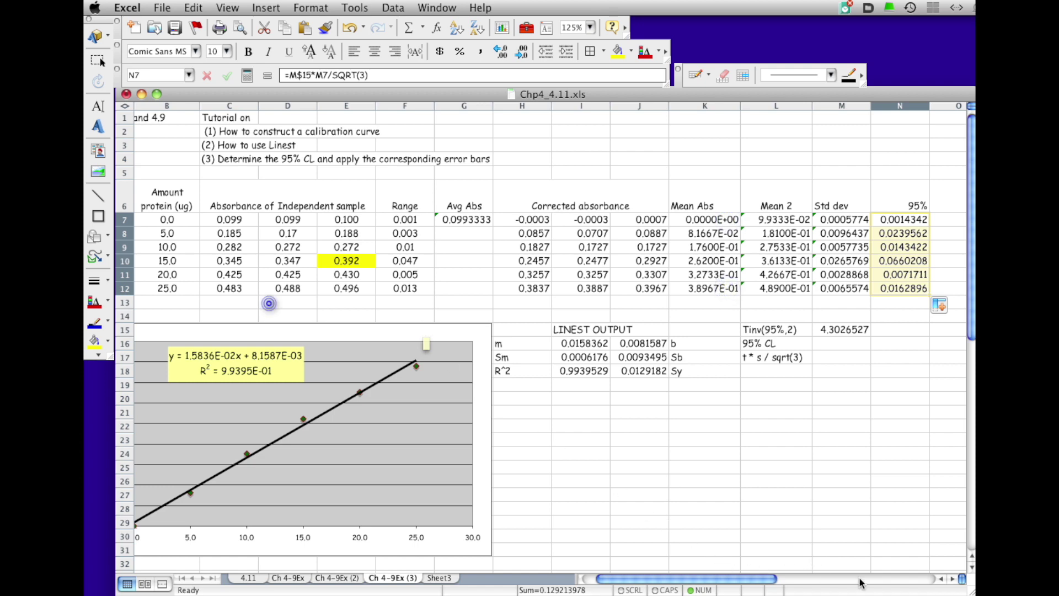
Step: Move the calibration chart over the LINEST output block so it sits beside the Tinv and 95% CL cells
{"action": "left_click_drag", "start_coordinate": [659, 579], "coordinate": [646, 579]}
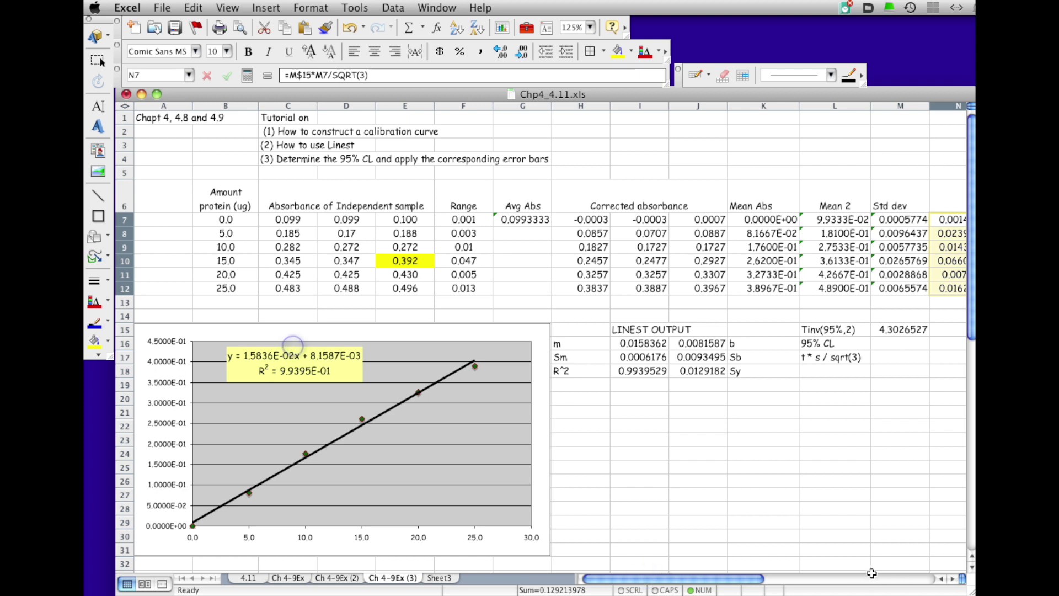
{"action": "left_click_drag", "start_coordinate": [458, 501], "coordinate": [742, 496]}
{"action": "left_click", "coordinate": [547, 499]}
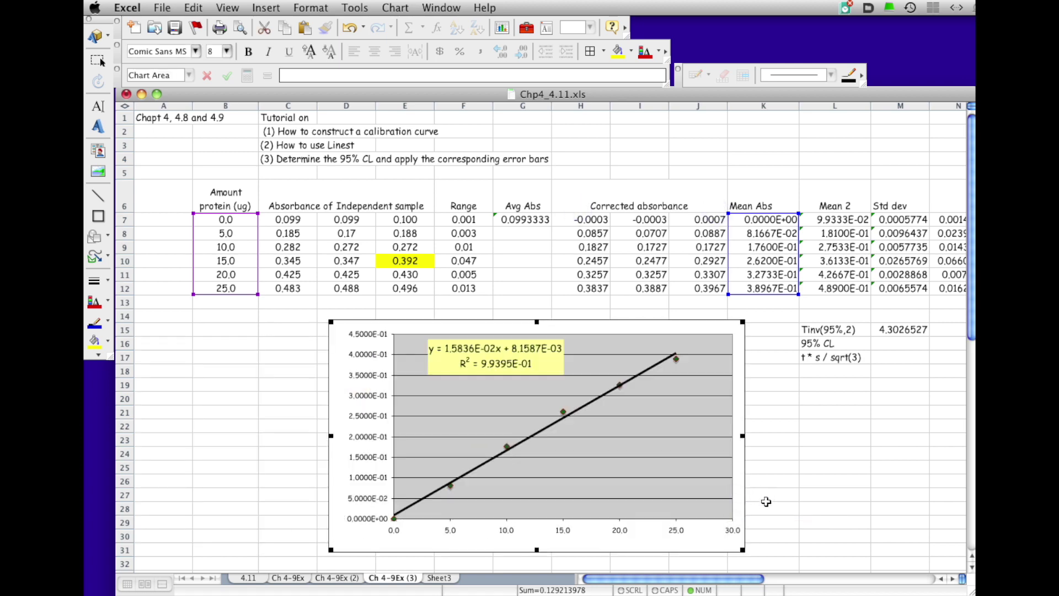
Step: Give the chart's data series custom Y error bars, using N7:N12 as the plus error amount
{"action": "left_click", "coordinate": [958, 578]}
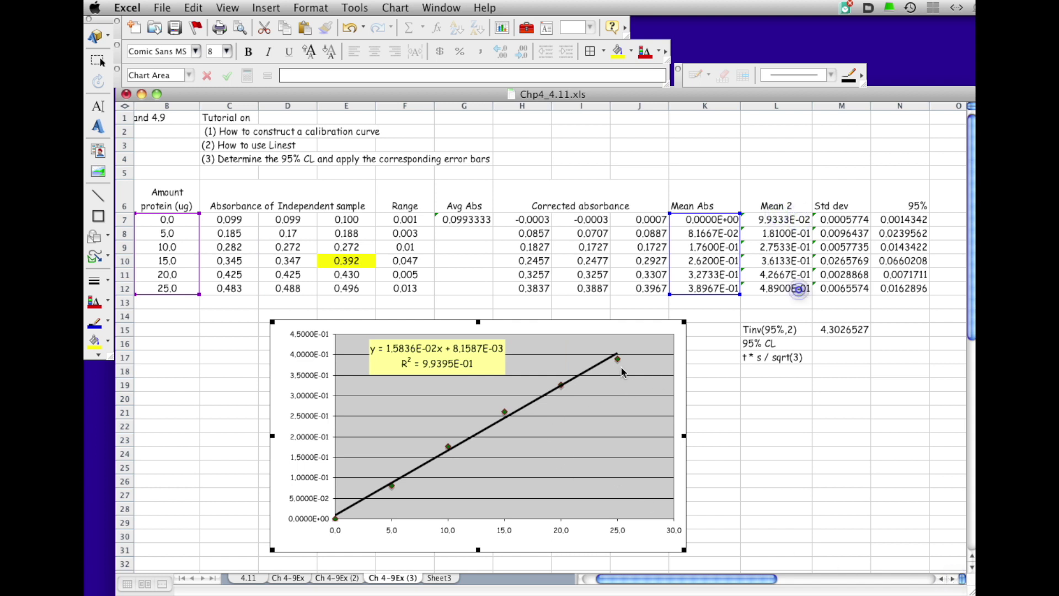
{"action": "left_click", "coordinate": [746, 405]}
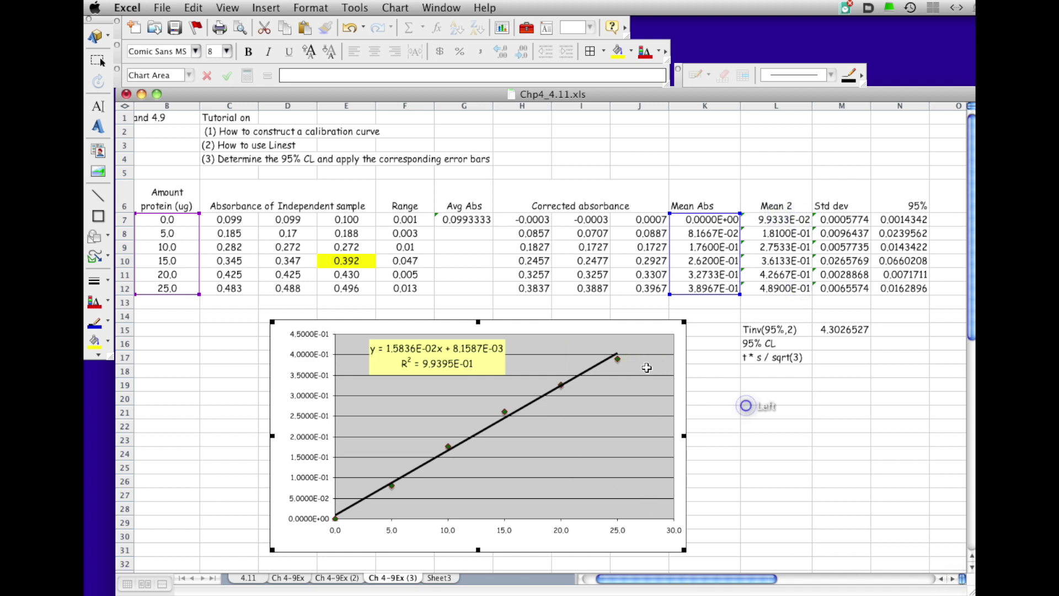
{"action": "double_click", "coordinate": [618, 359]}
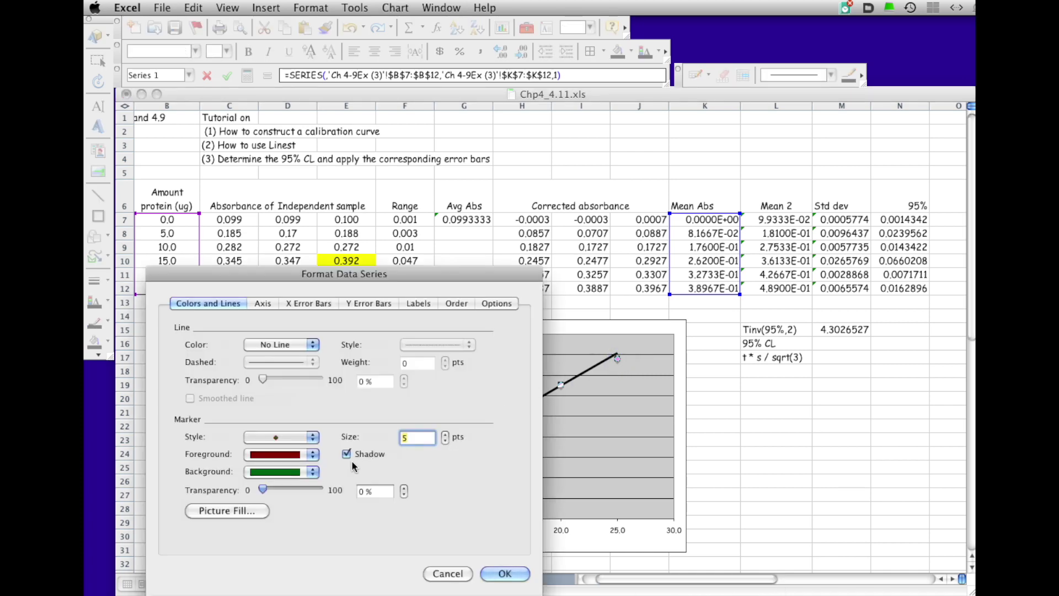
{"action": "left_click", "coordinate": [367, 303]}
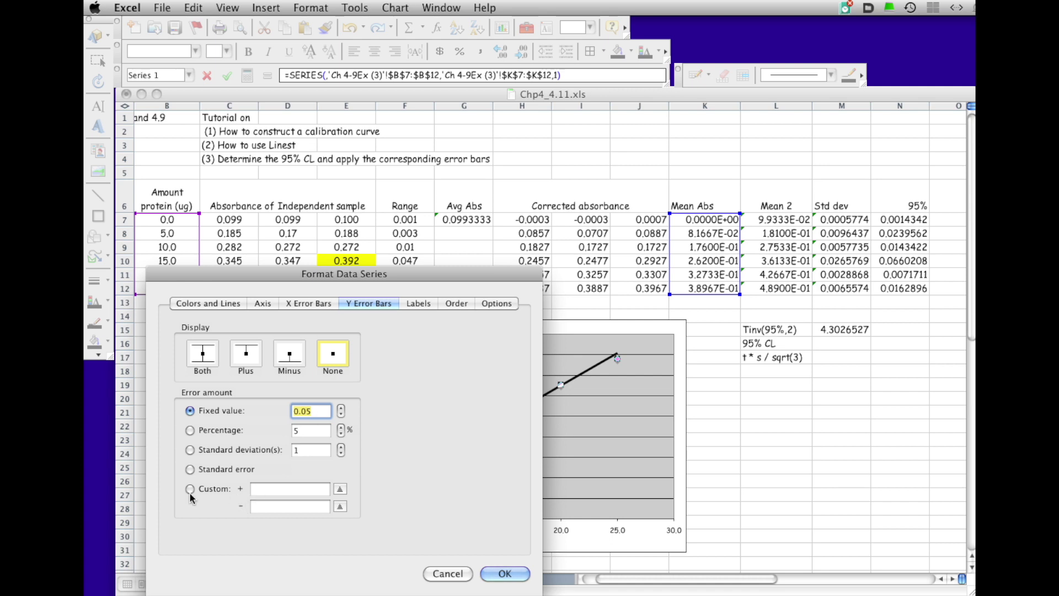
{"action": "left_click", "coordinate": [190, 490]}
{"action": "left_click", "coordinate": [312, 489]}
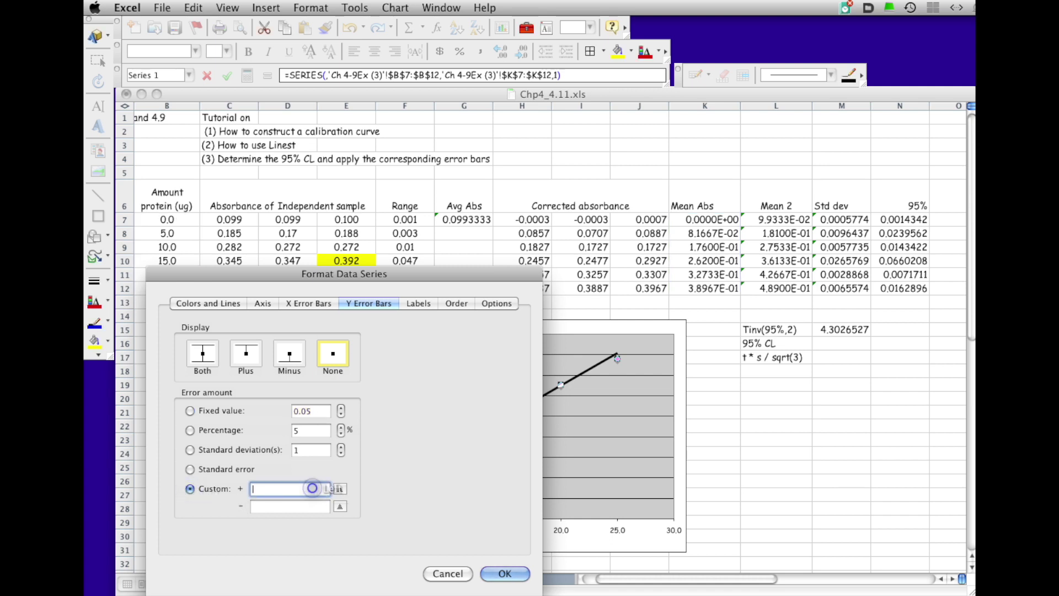
{"action": "left_click", "coordinate": [339, 489]}
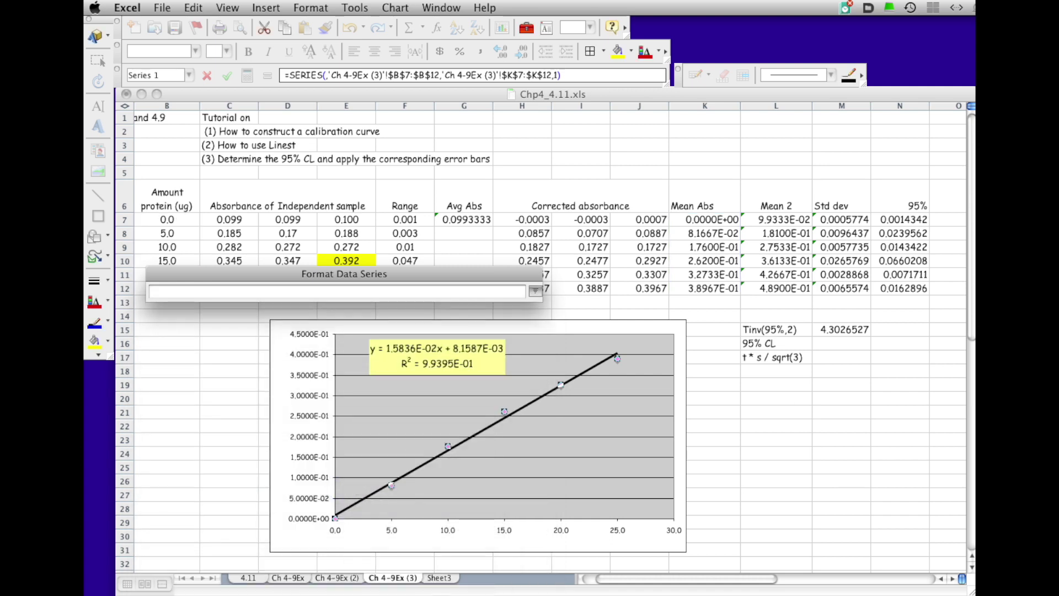
{"action": "left_click_drag", "start_coordinate": [903, 219], "coordinate": [904, 291]}
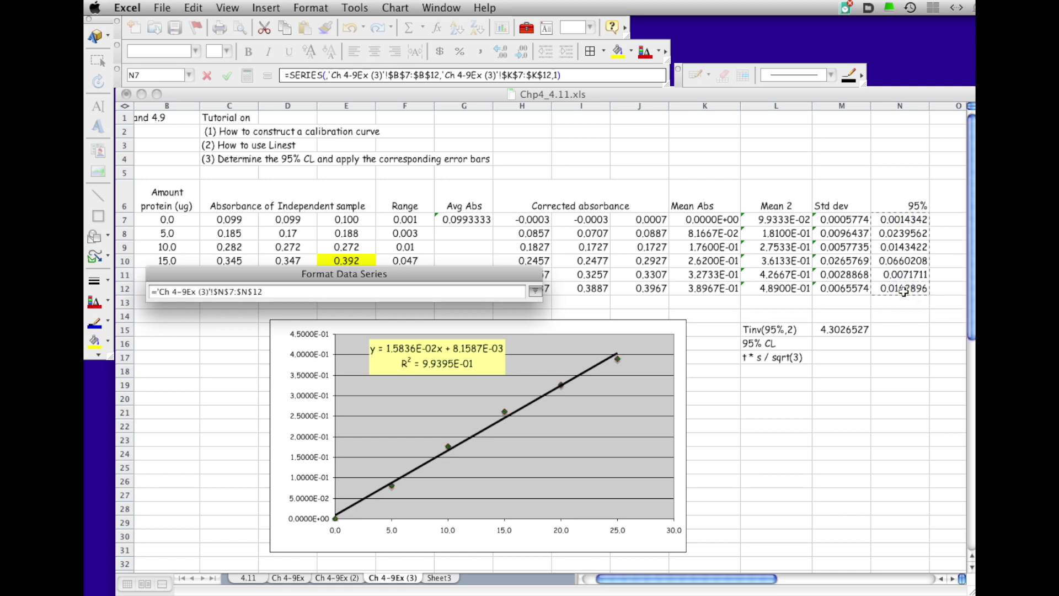
{"action": "key", "text": "Return"}
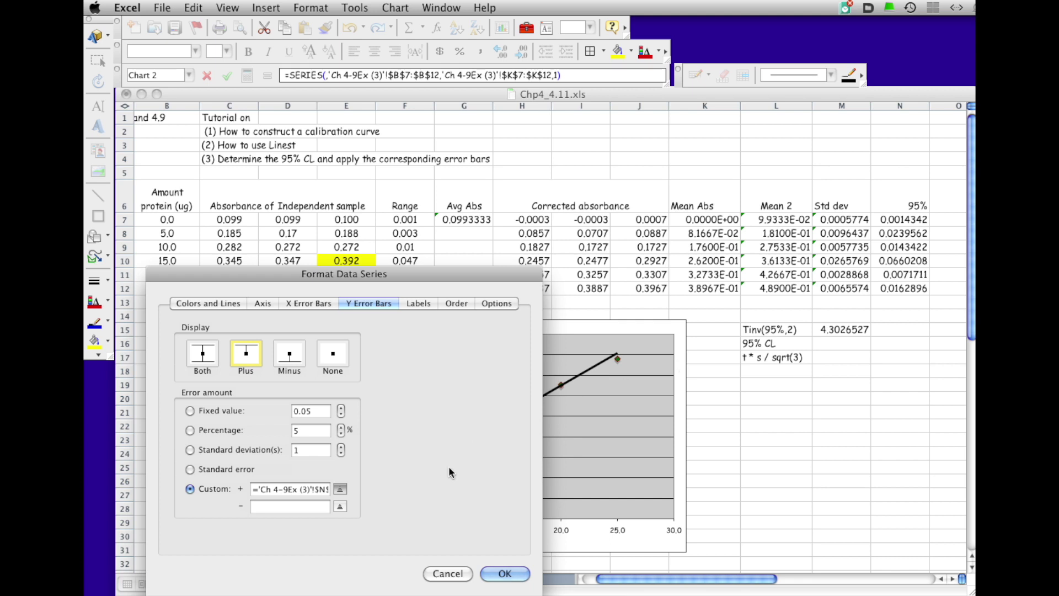
Step: Set the custom minus error amount to N7:N12 and apply the Y error bars to the series
{"action": "left_click", "coordinate": [288, 507]}
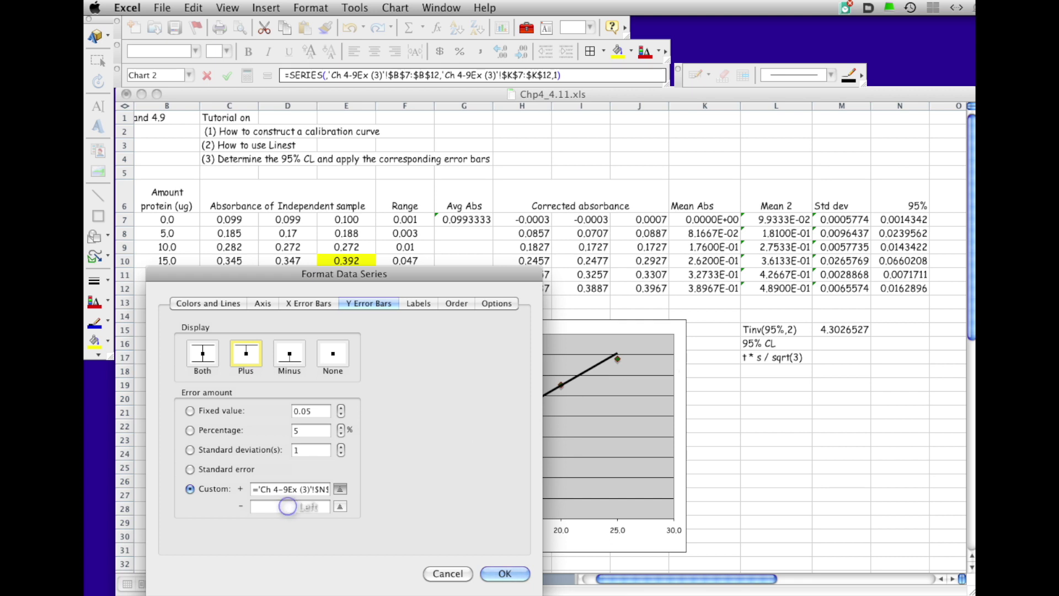
{"action": "left_click_drag", "start_coordinate": [904, 225], "coordinate": [908, 290]}
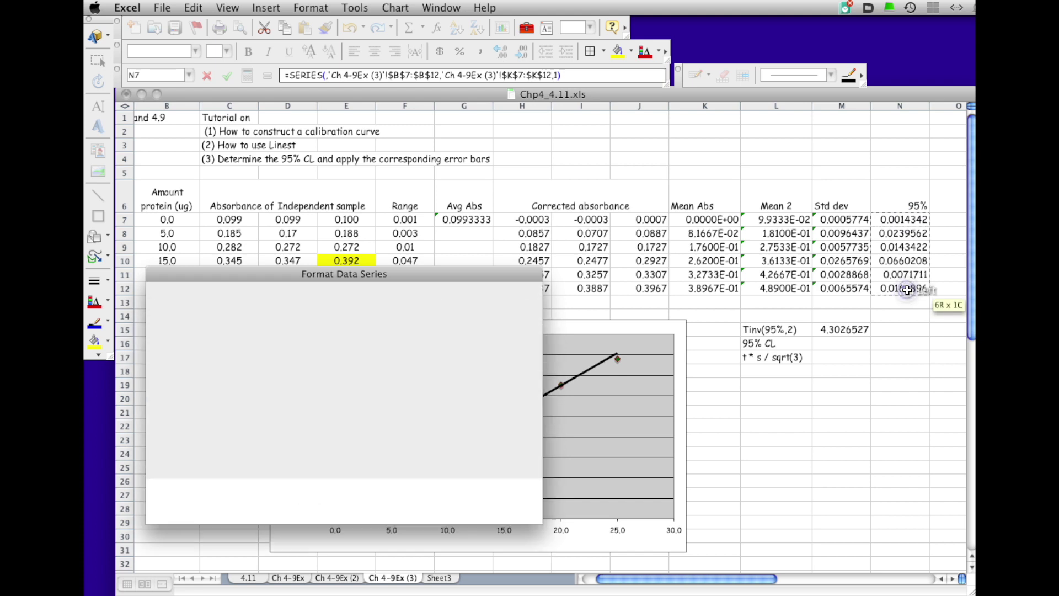
{"action": "key", "text": "Return"}
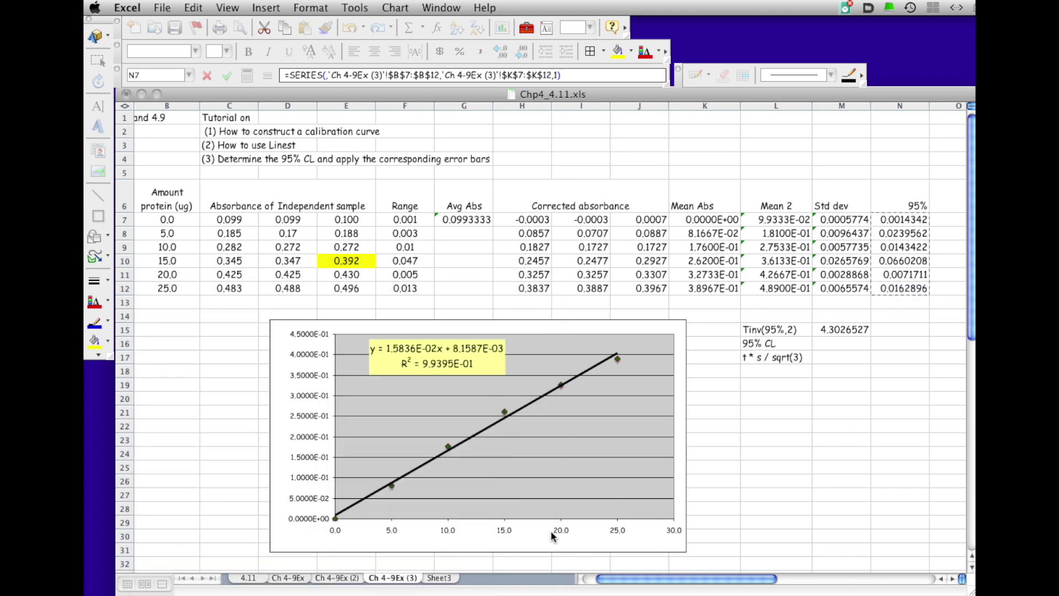
{"action": "left_click", "coordinate": [564, 420]}
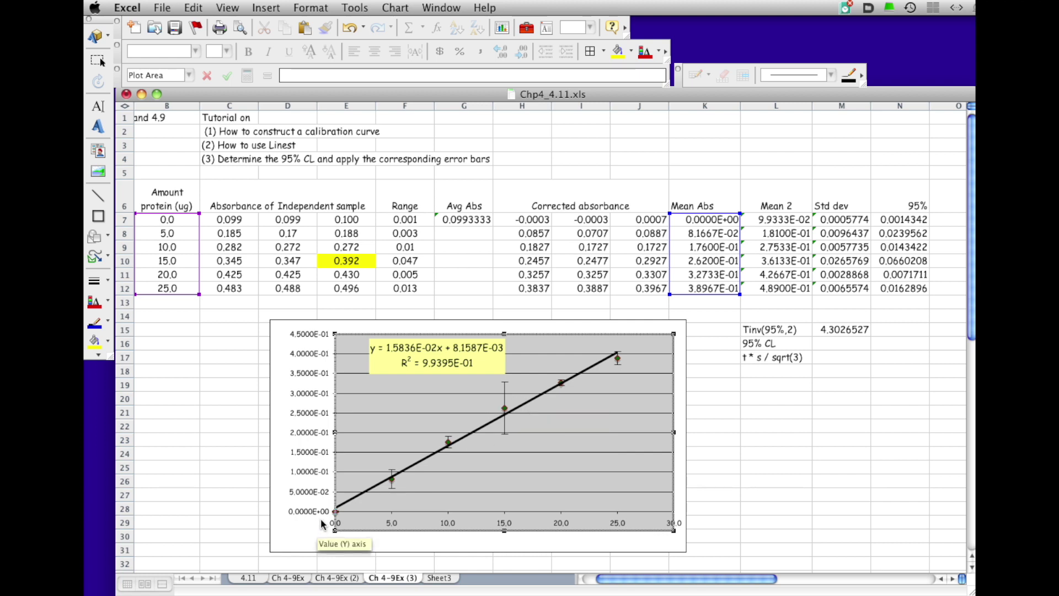
{"action": "left_click", "coordinate": [682, 468]}
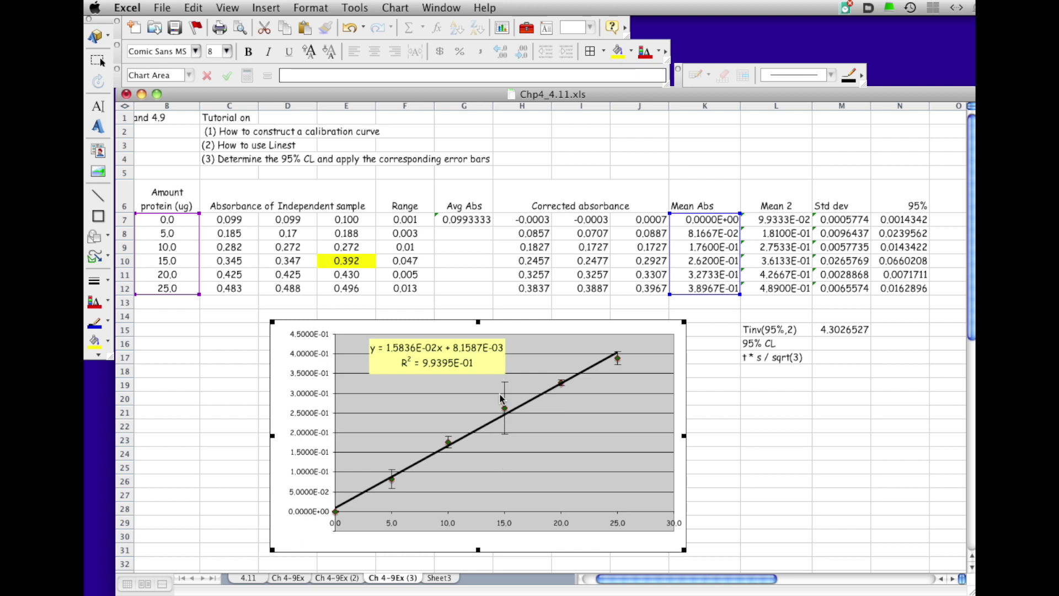
Step: Try clearing the highlighted absorbance in E10 to check its effect on the chart, and undo the deletion
{"action": "left_click", "coordinate": [348, 261]}
{"action": "key", "text": "Delete"}
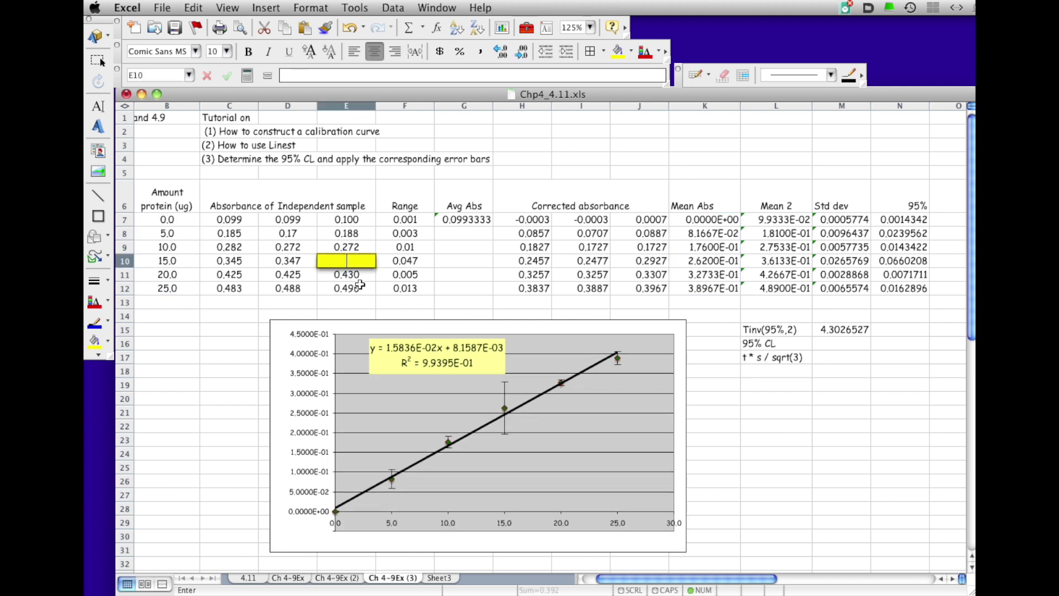
{"action": "left_click", "coordinate": [226, 384]}
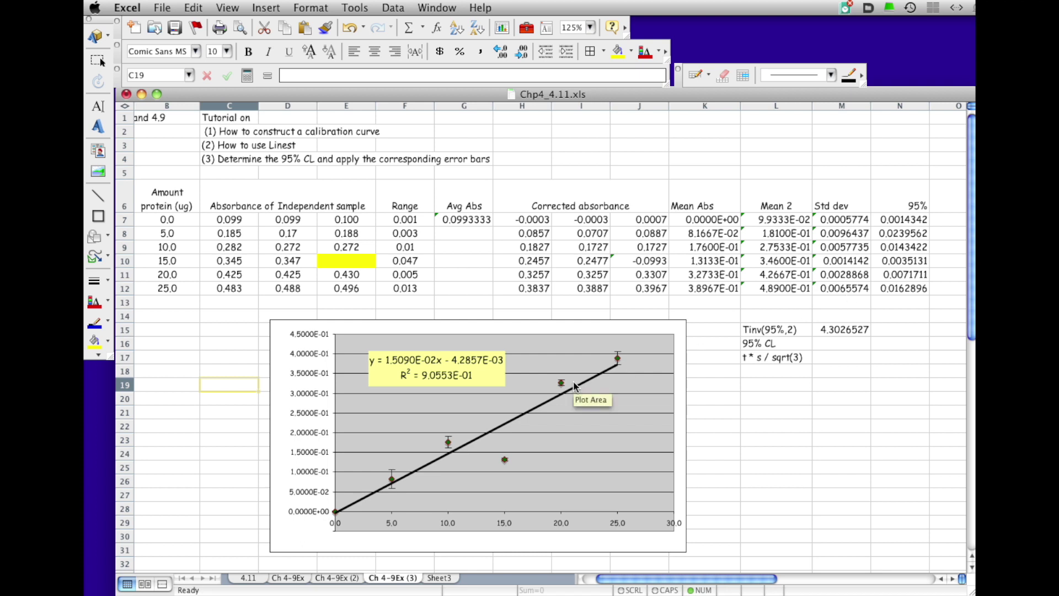
{"action": "key", "text": "super+z"}
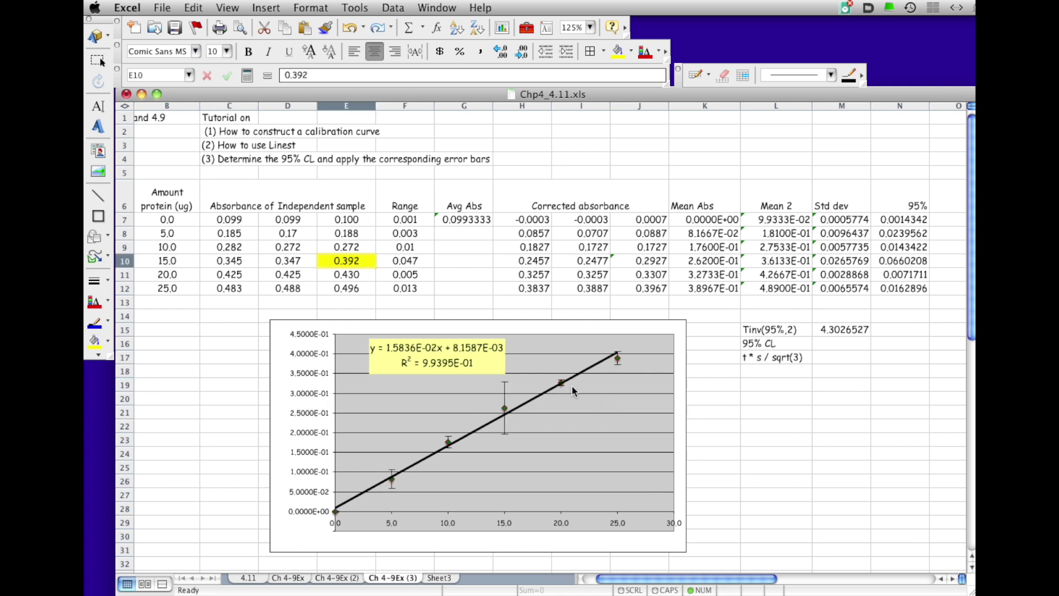
{"action": "left_click", "coordinate": [701, 423]}
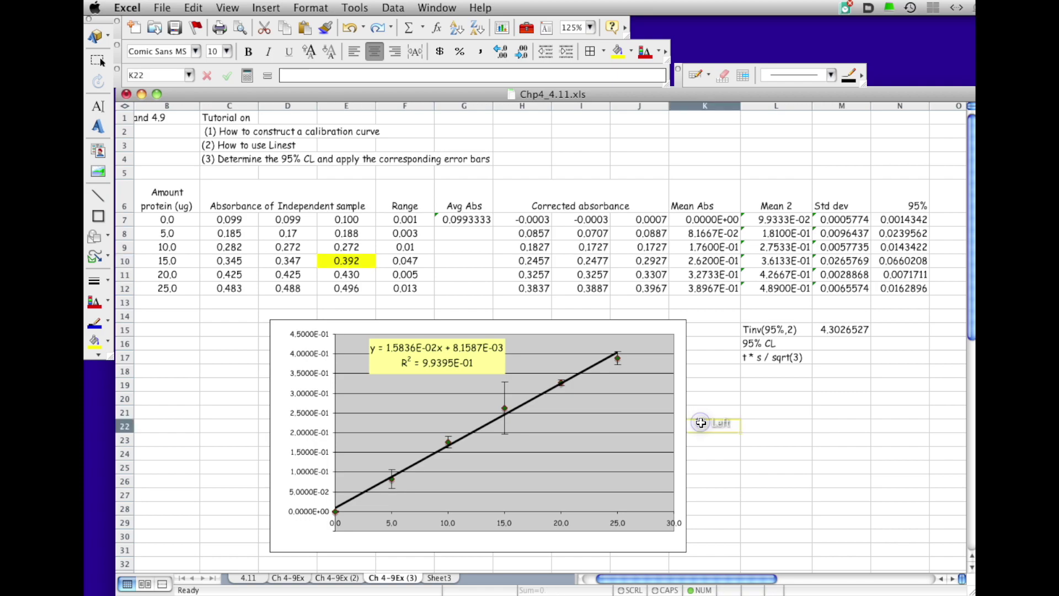